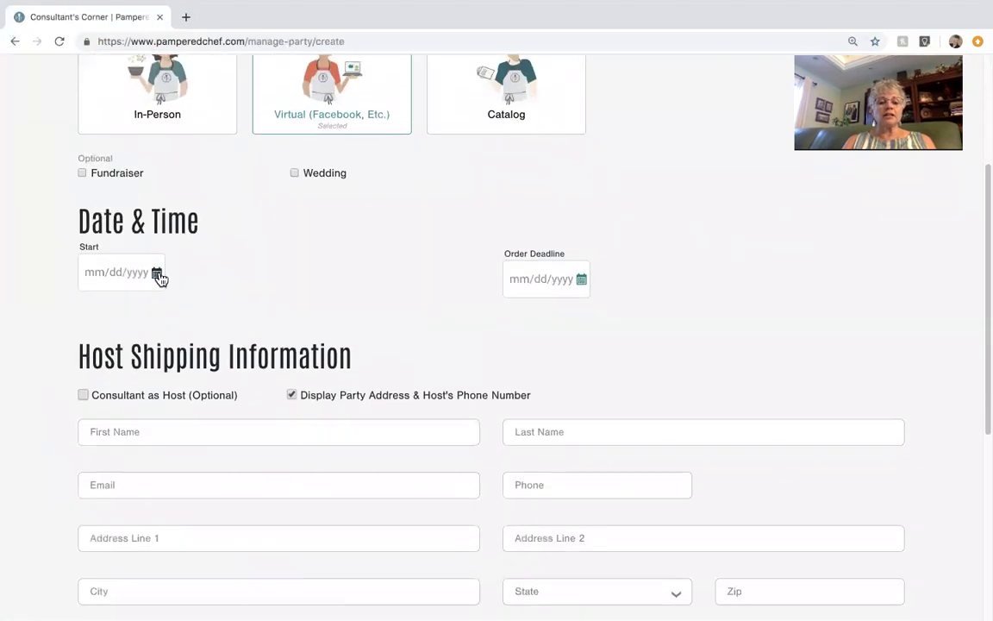
Step: Set the party start date to August 14
left_click(158, 274)
left_click(194, 430)
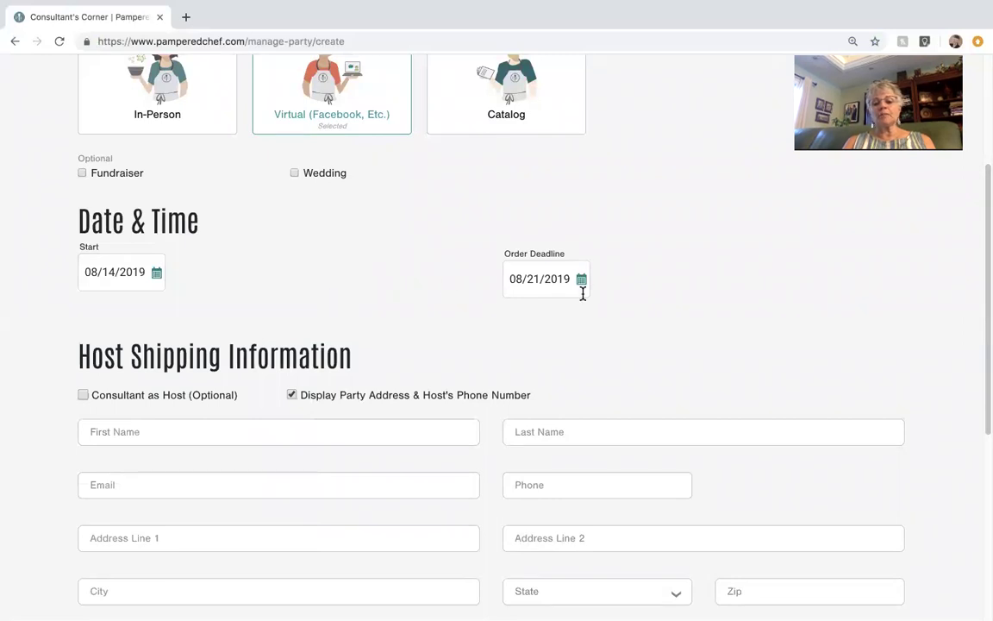
scroll(552, 286, "down", 3)
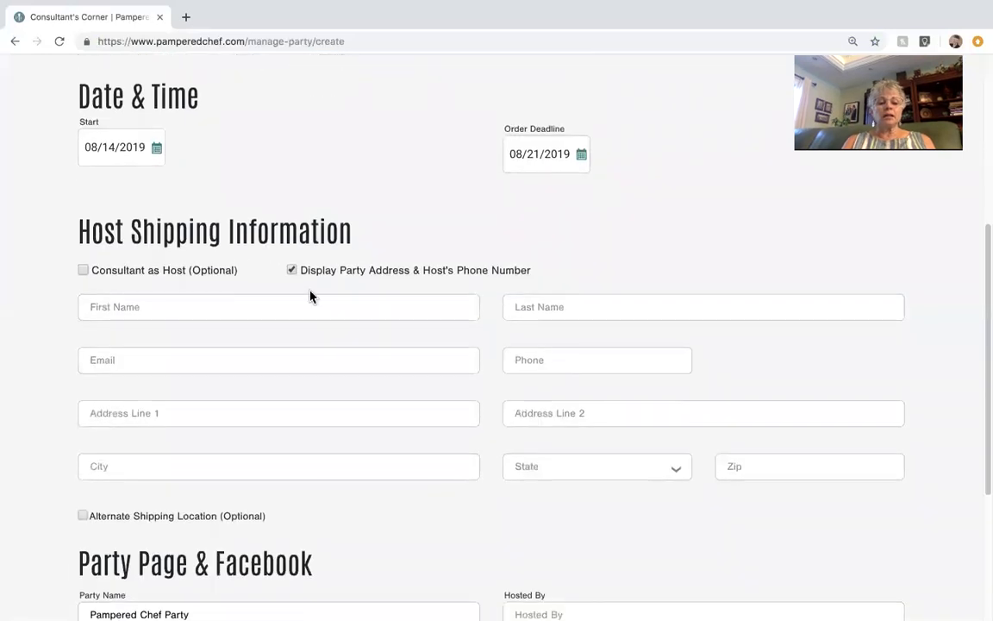
Step: Enter the host's first and last name, then fill in their saved contact and shipping address
left_click(131, 307)
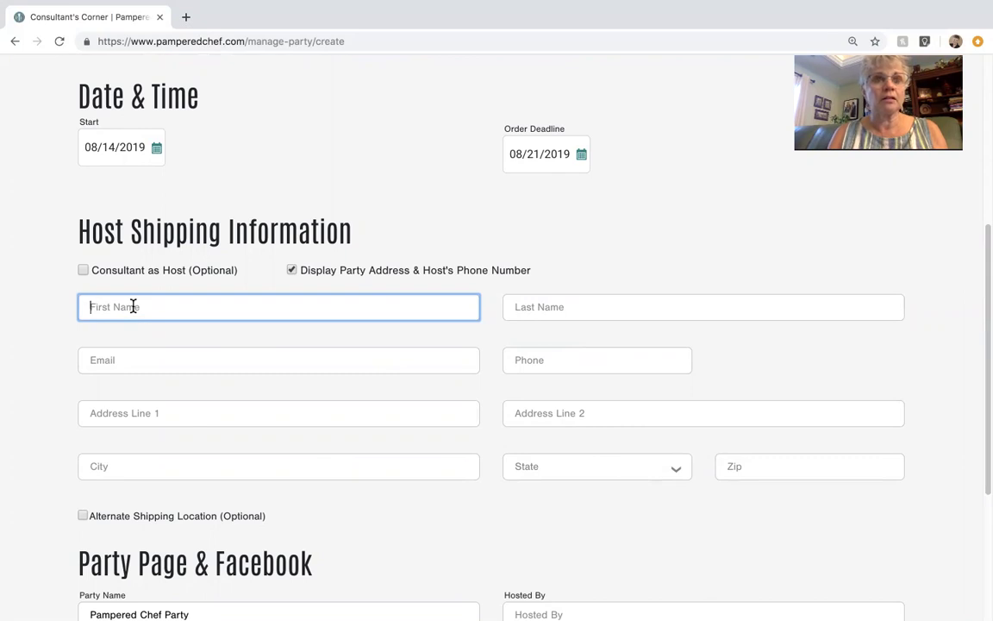
key("Tab")
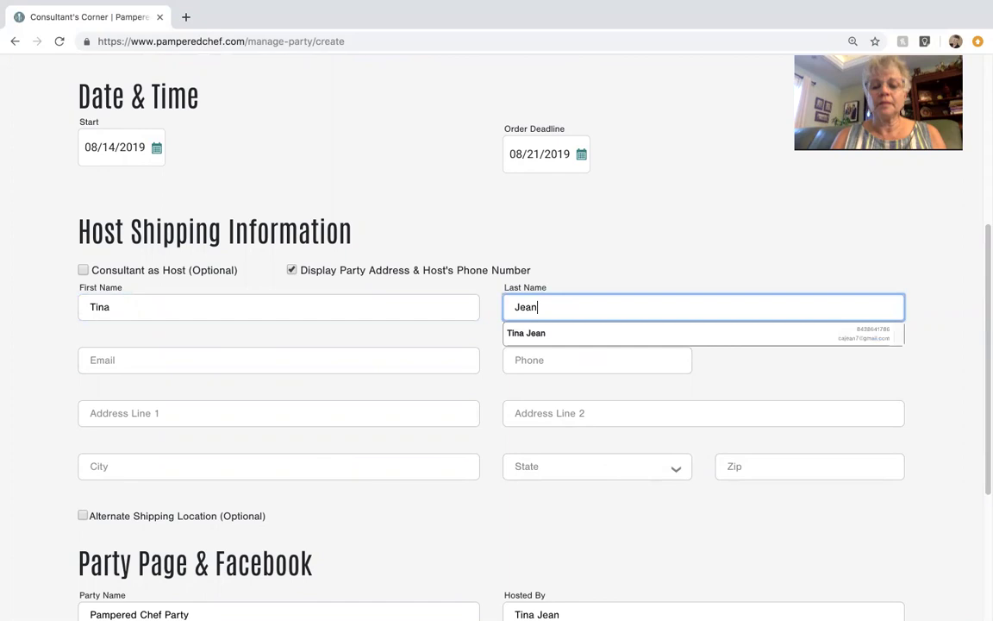
left_click(525, 340)
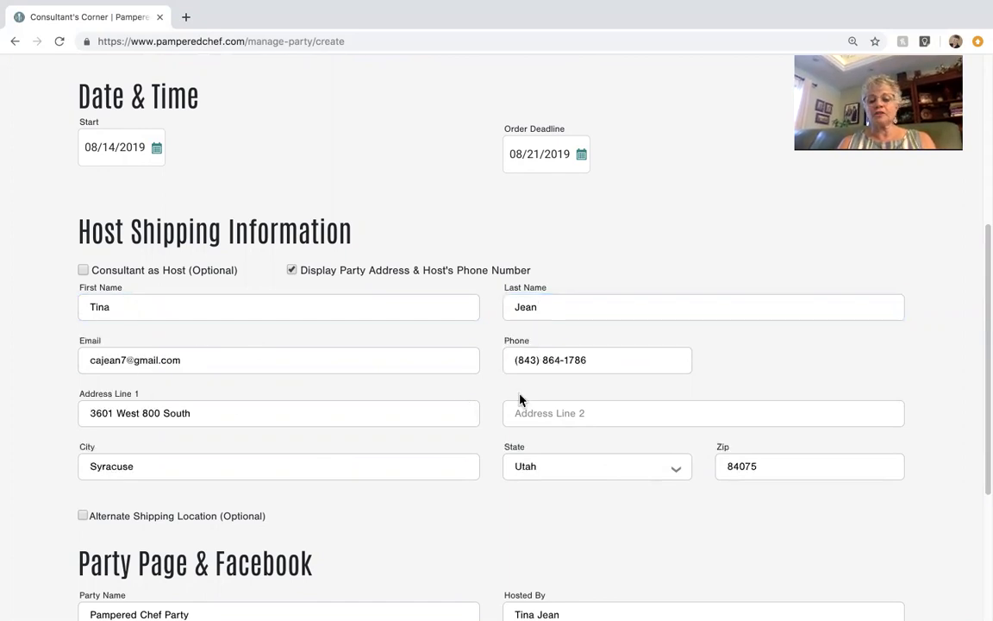
scroll(349, 492, "down", 2)
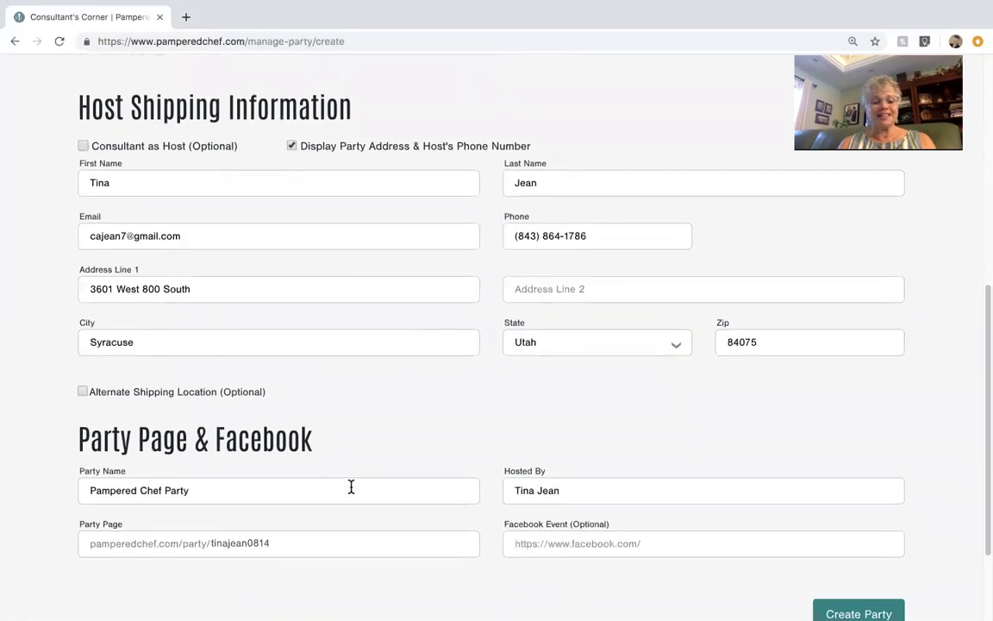
Step: Prefix the party name with the host's first name and 'Fun', then create the party
left_click(90, 436)
type("Tina's ")
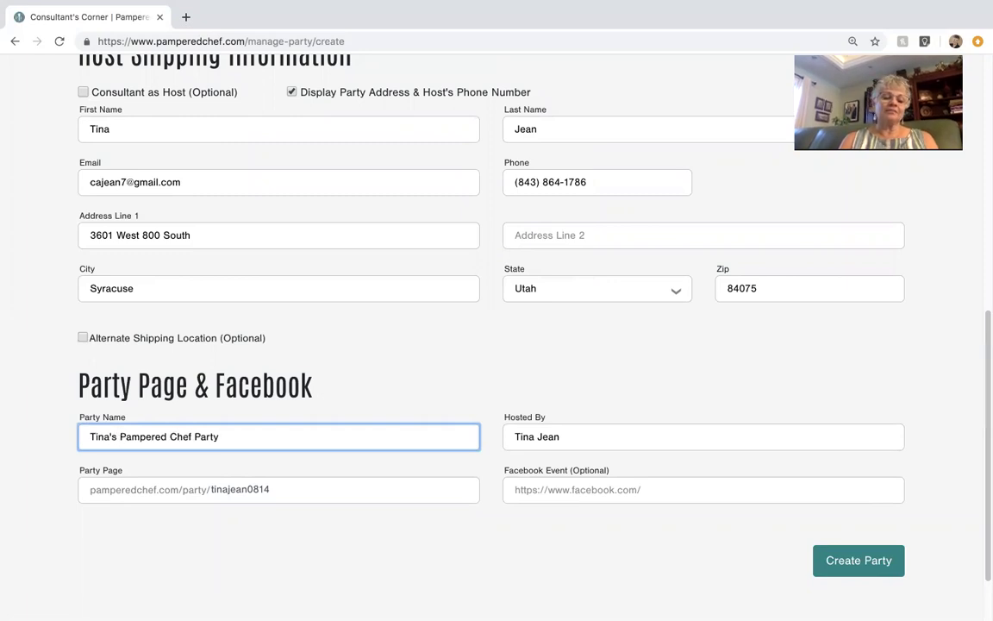
type("Fun")
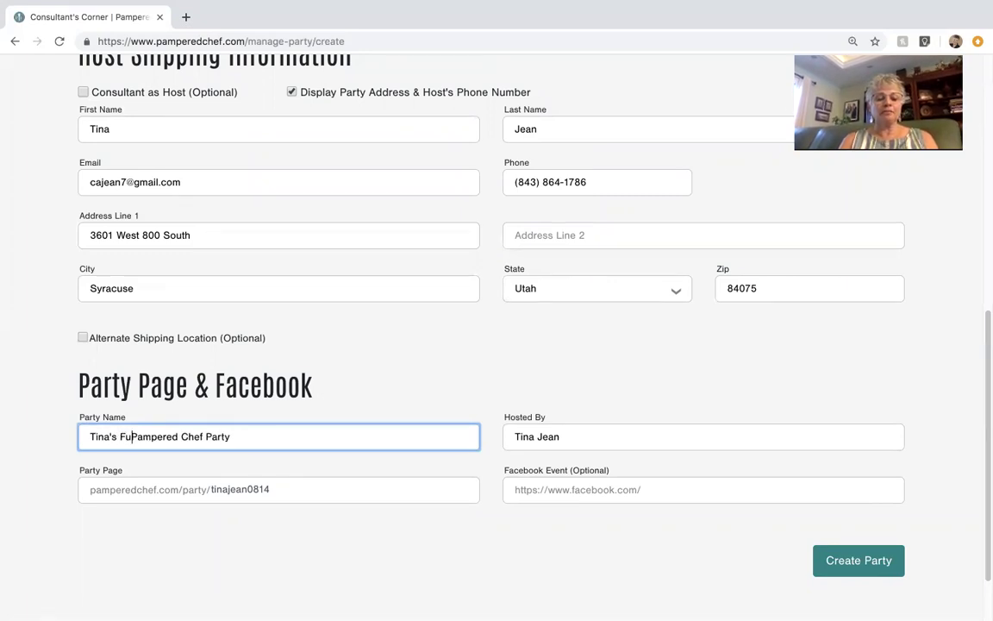
left_click(139, 436)
key("BackSpace")
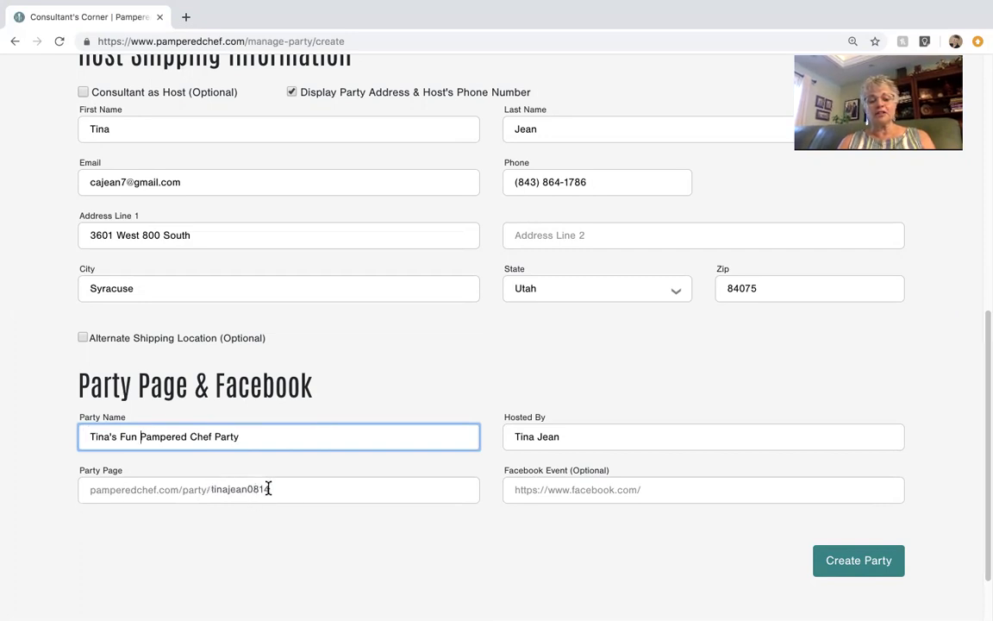
scroll(608, 491, "down", 2)
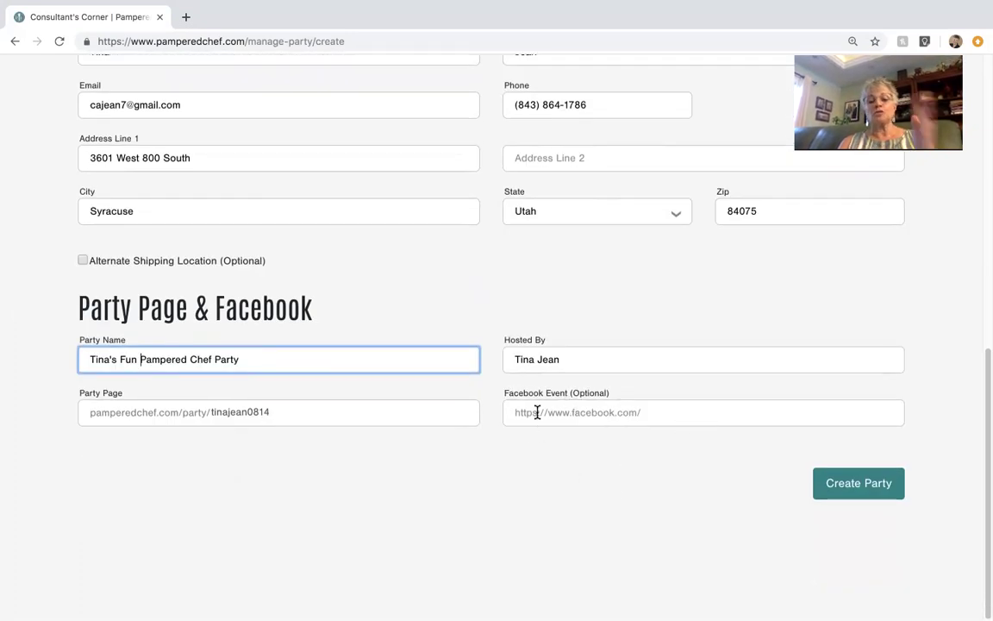
left_click(852, 489)
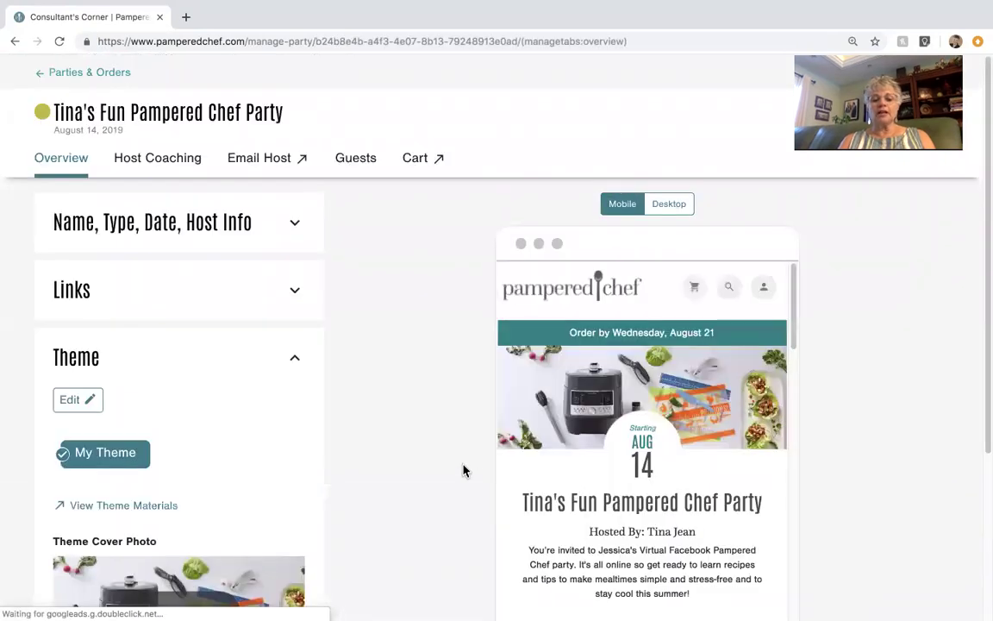
Step: Replace the old name in the theme description with the host's first name and save it
scroll(463, 470, "down", 3)
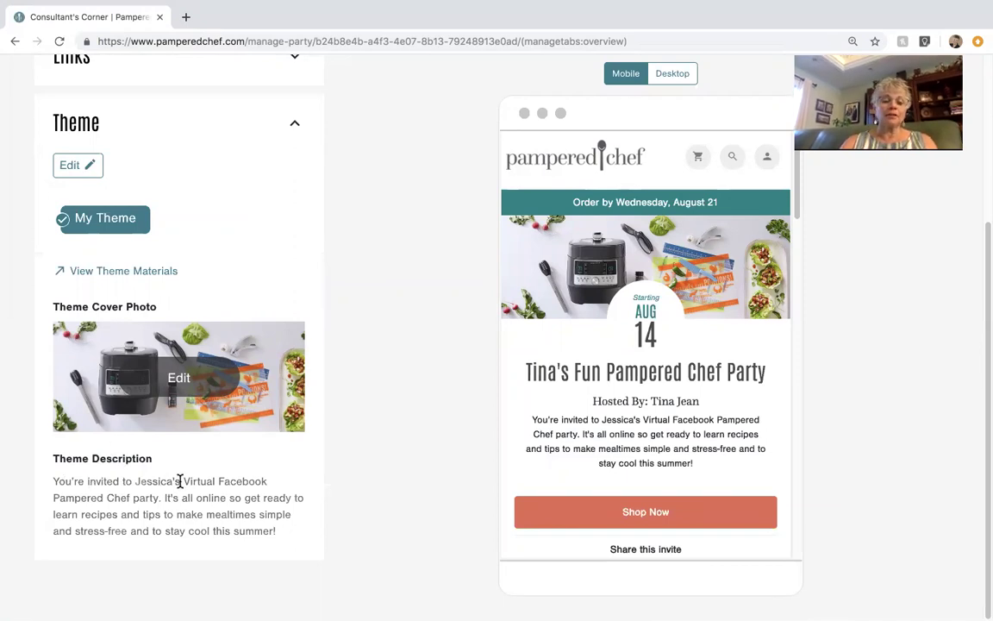
left_click(79, 170)
scroll(170, 403, "down", 3)
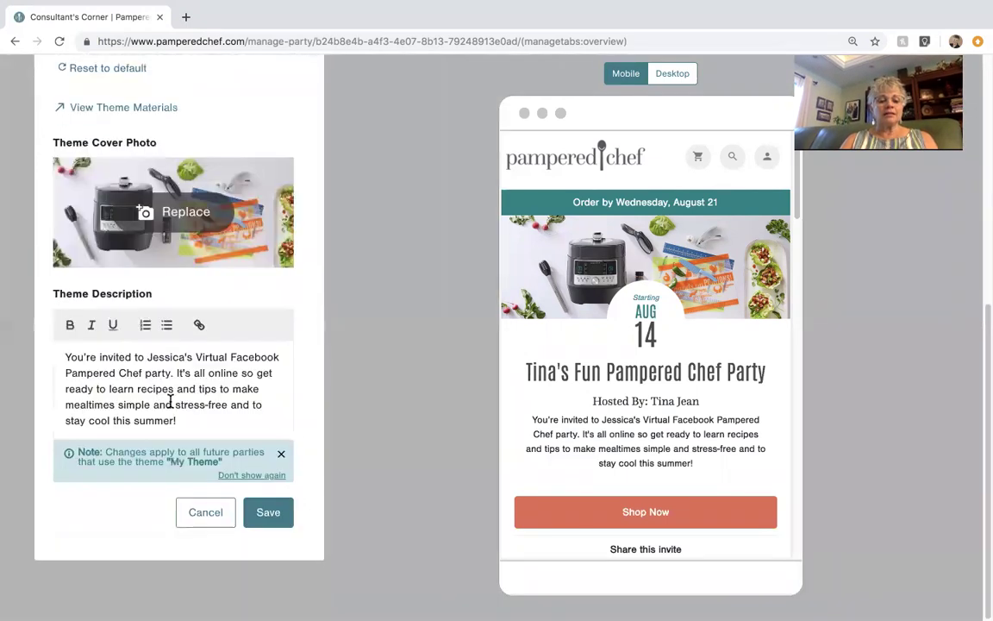
left_click(184, 359)
key("BackSpace")
key("BackSpace")
key("BackSpace")
key("BackSpace")
key("BackSpace")
key("BackSpace")
key("BackSpace")
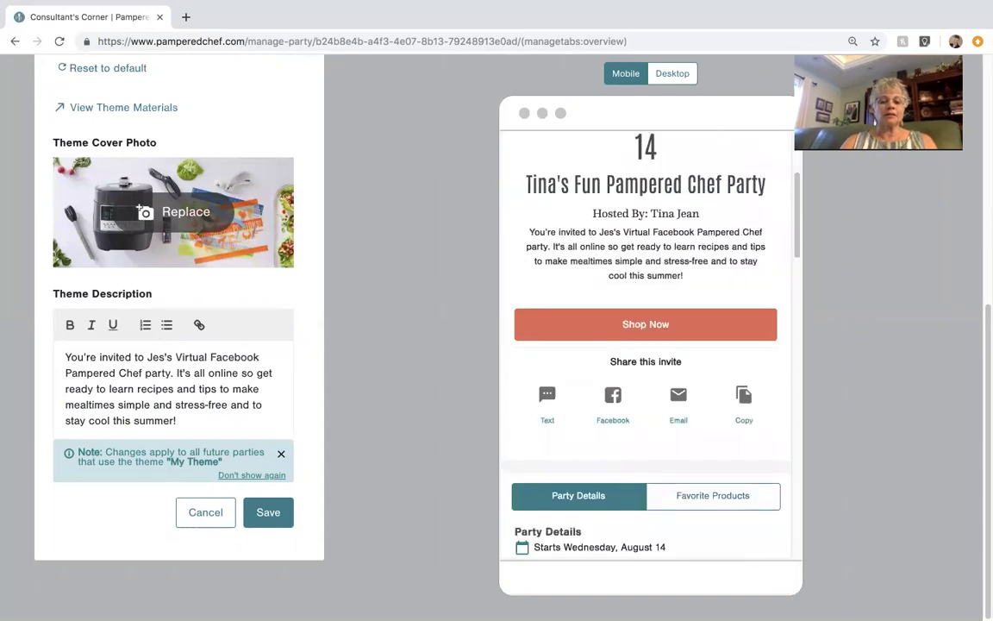
type("Tina")
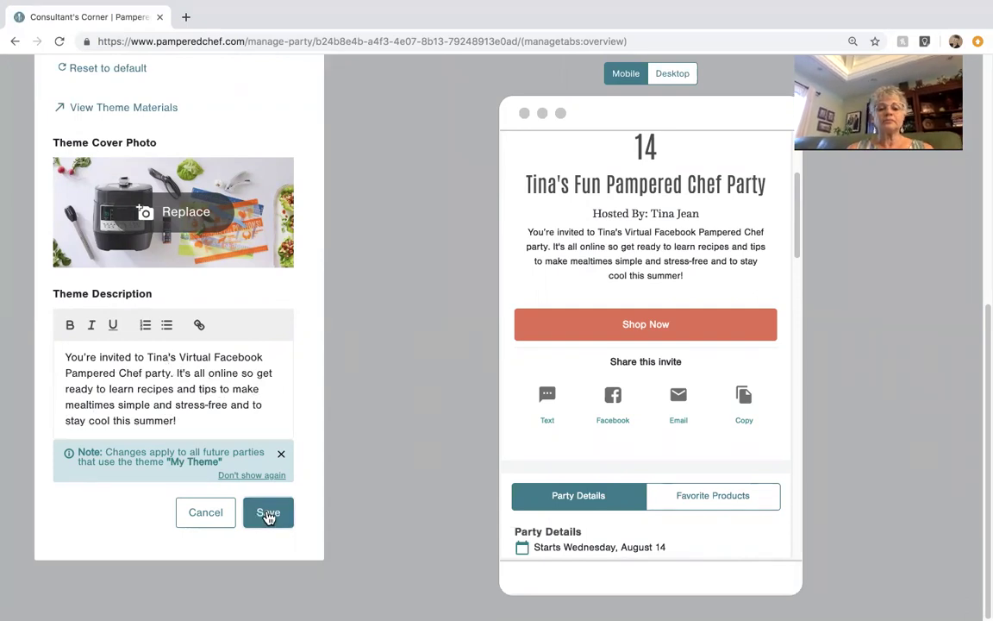
left_click(268, 512)
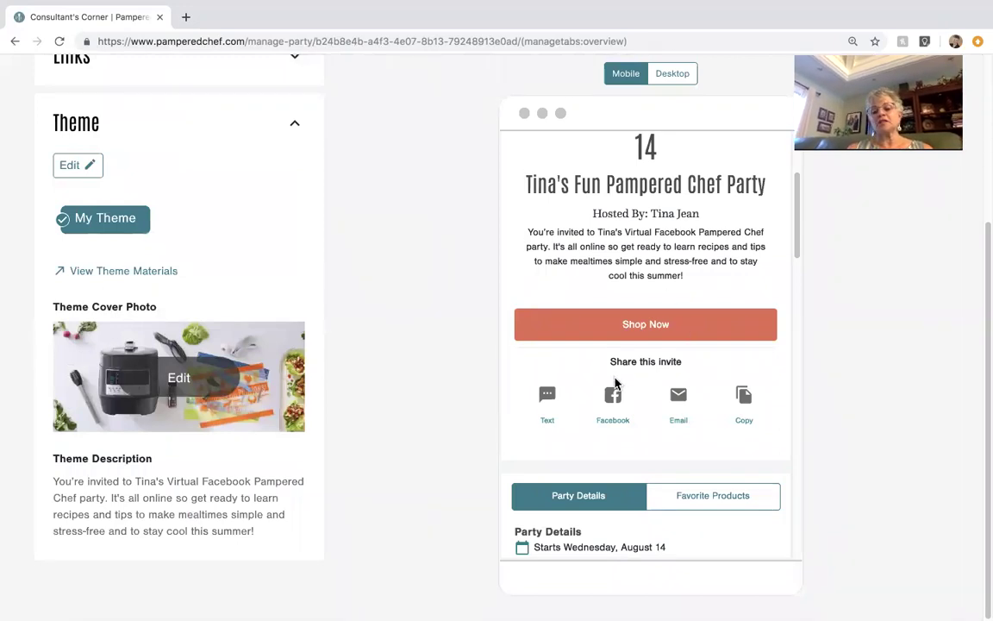
Step: Switch the party page preview to the desktop layout
scroll(614, 383, "down", 3)
scroll(614, 381, "up", 5)
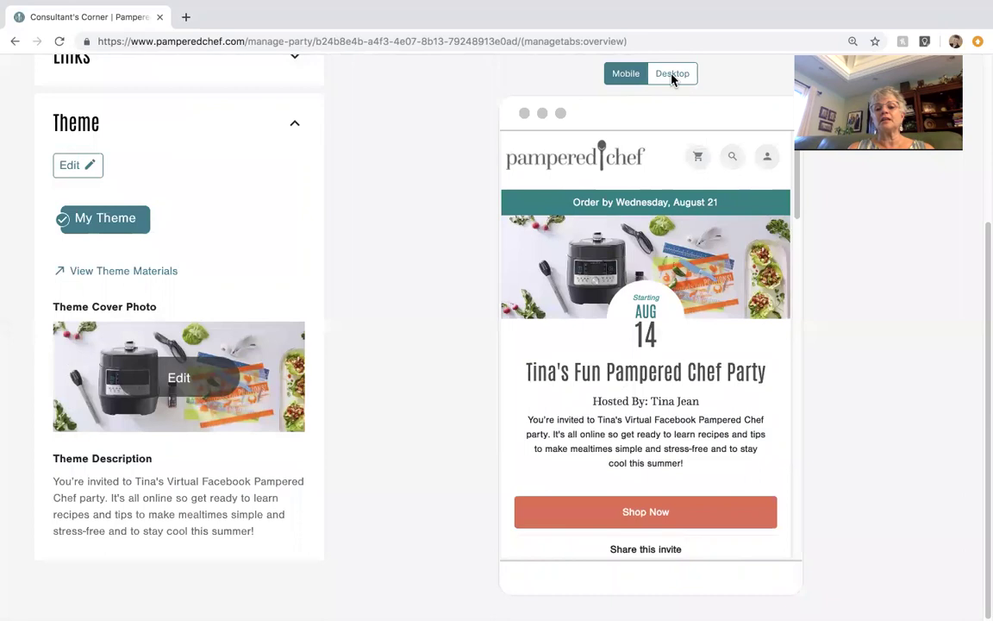
left_click(672, 76)
scroll(628, 344, "down", 3)
scroll(627, 344, "up", 1)
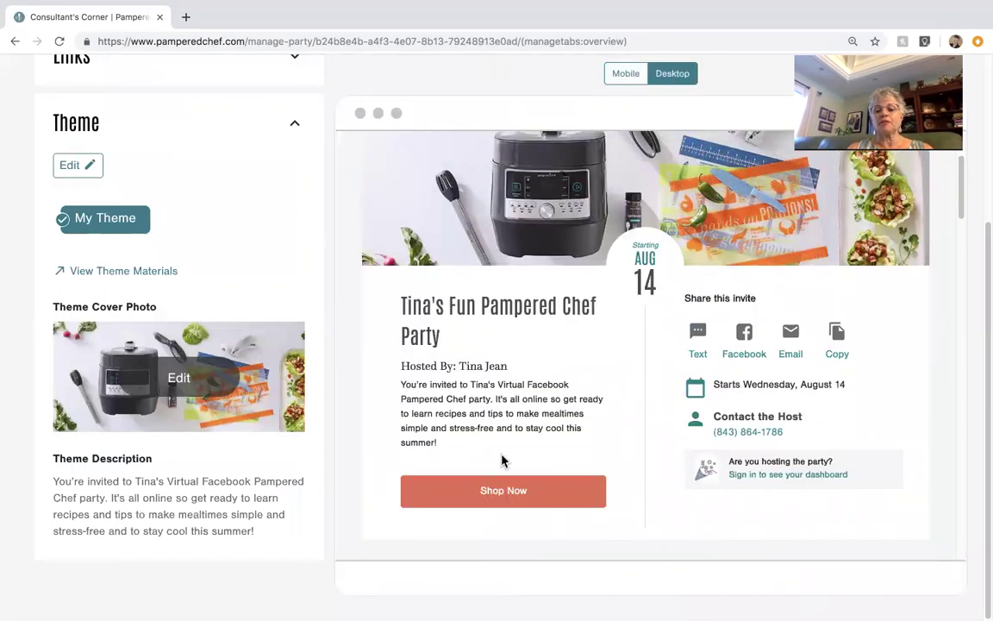
scroll(508, 368, "up", 3)
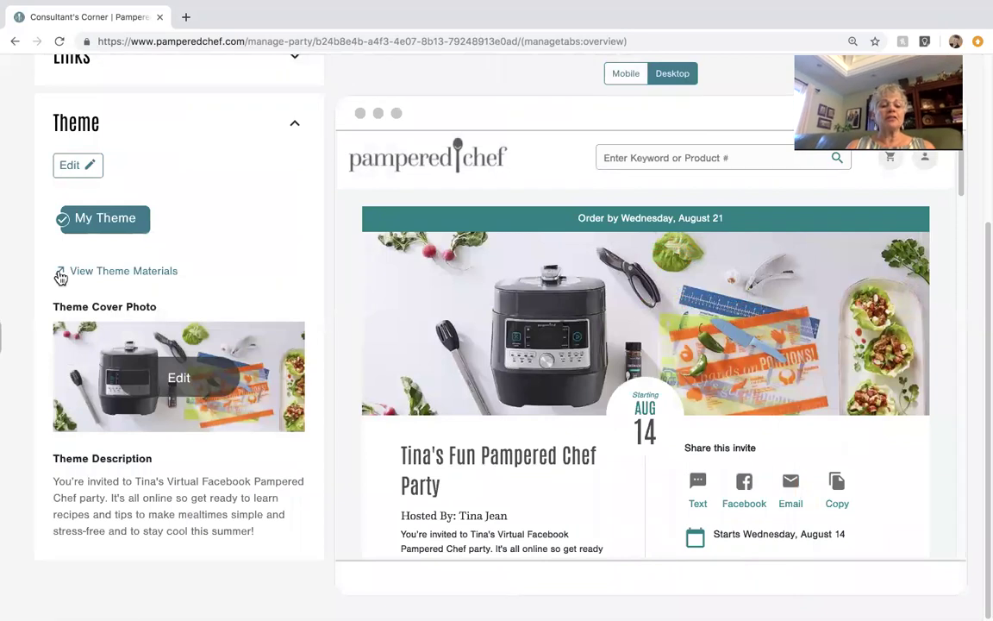
scroll(160, 116, "up", 3)
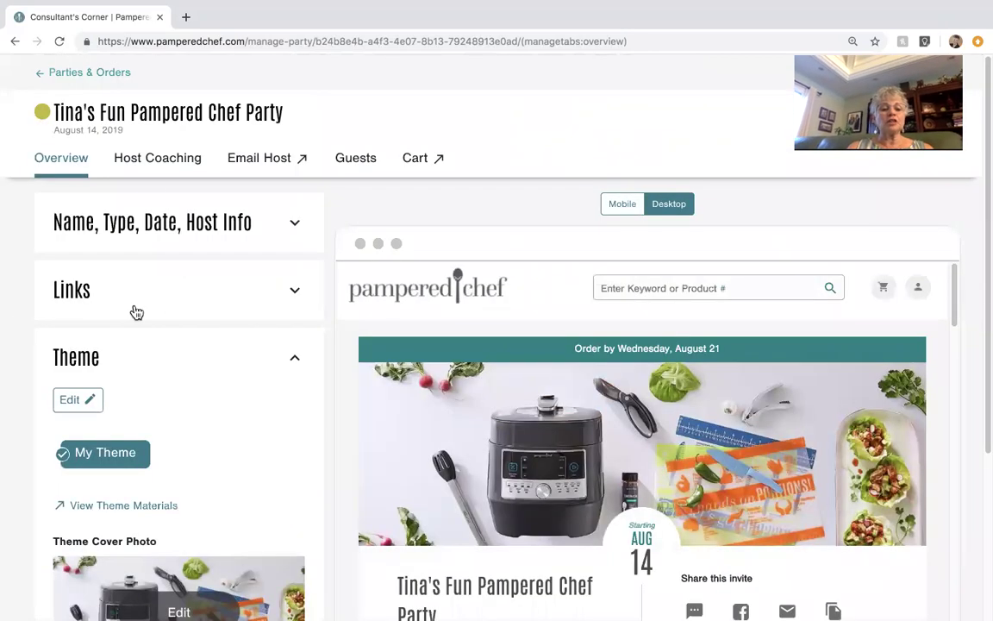
Step: Leave the party links unchanged and copy the party page link from the Share dialog
left_click(294, 294)
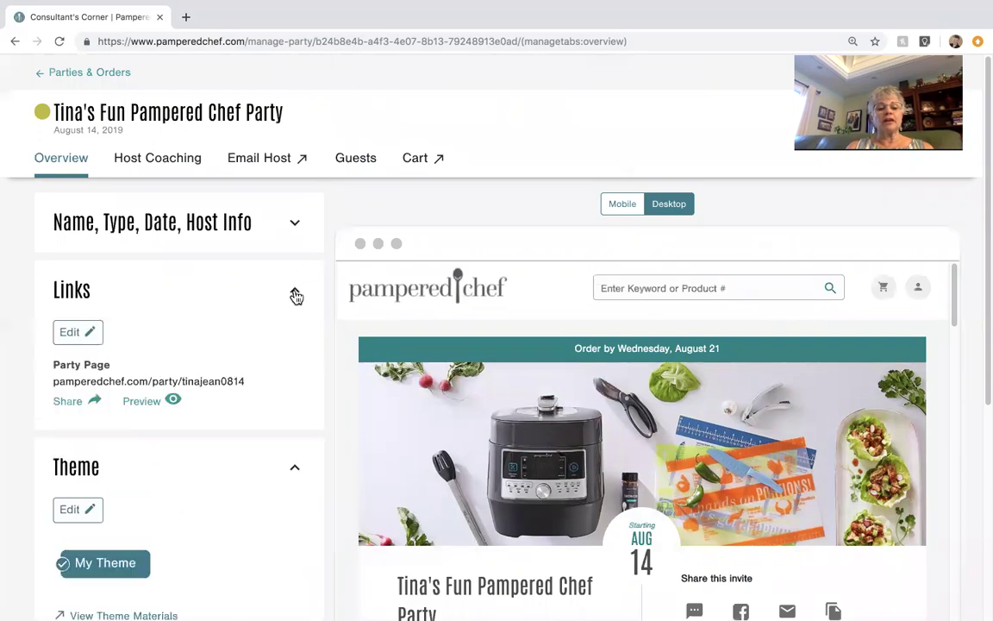
left_click(77, 333)
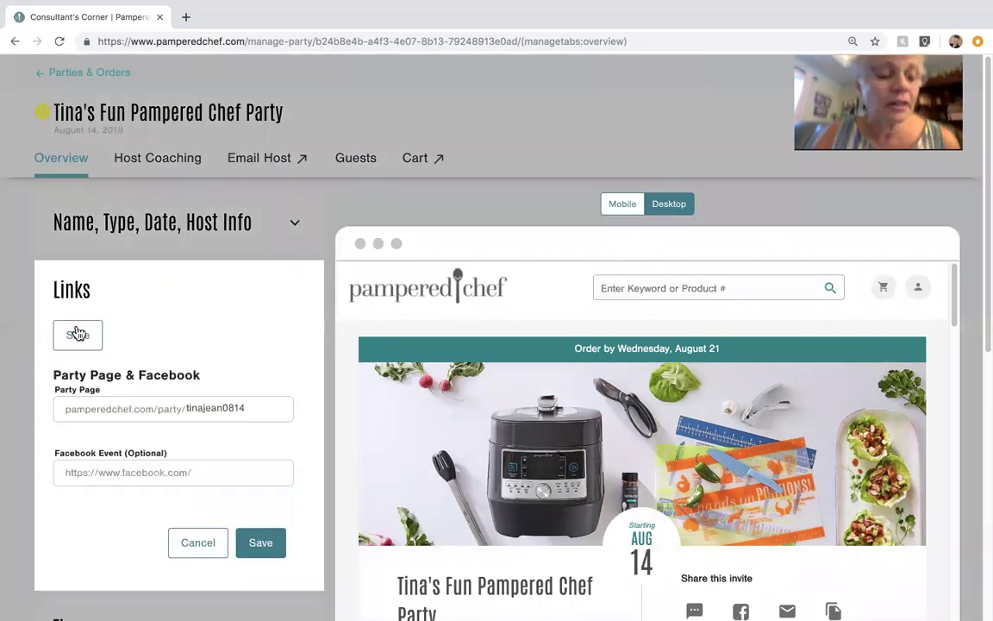
left_click(199, 544)
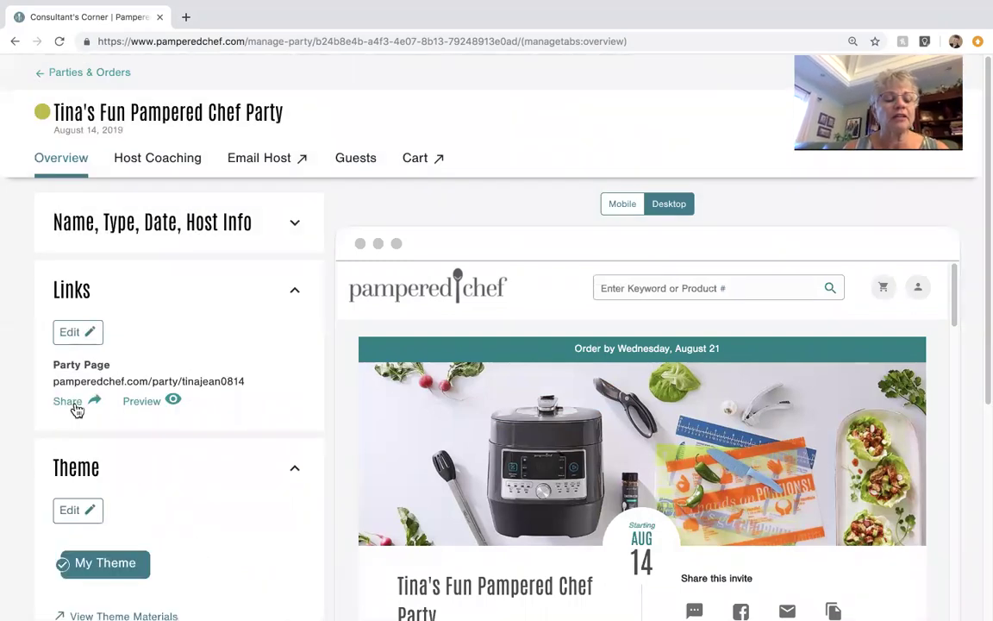
left_click(68, 402)
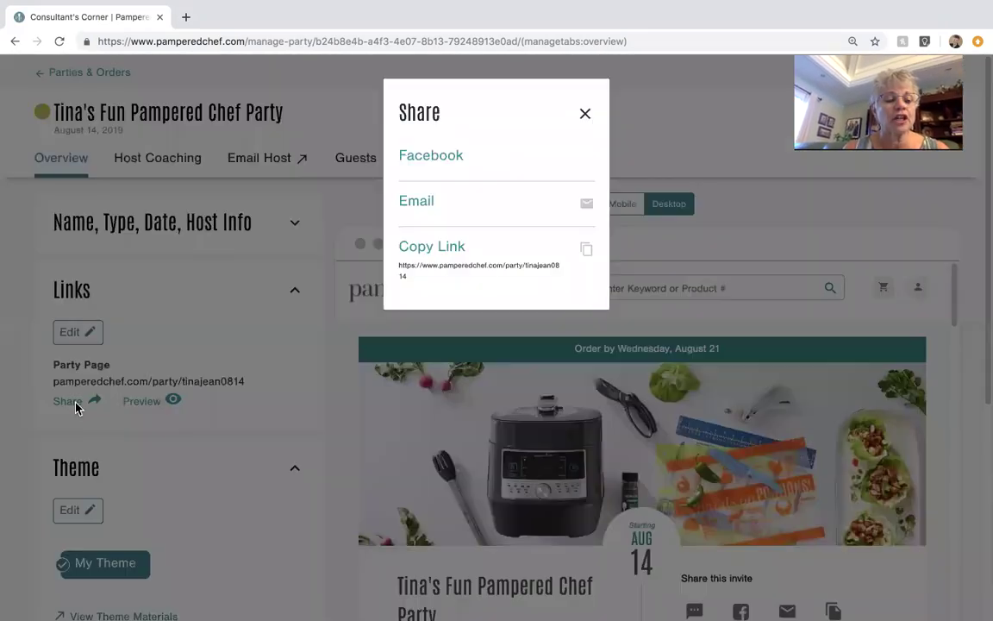
left_click(425, 250)
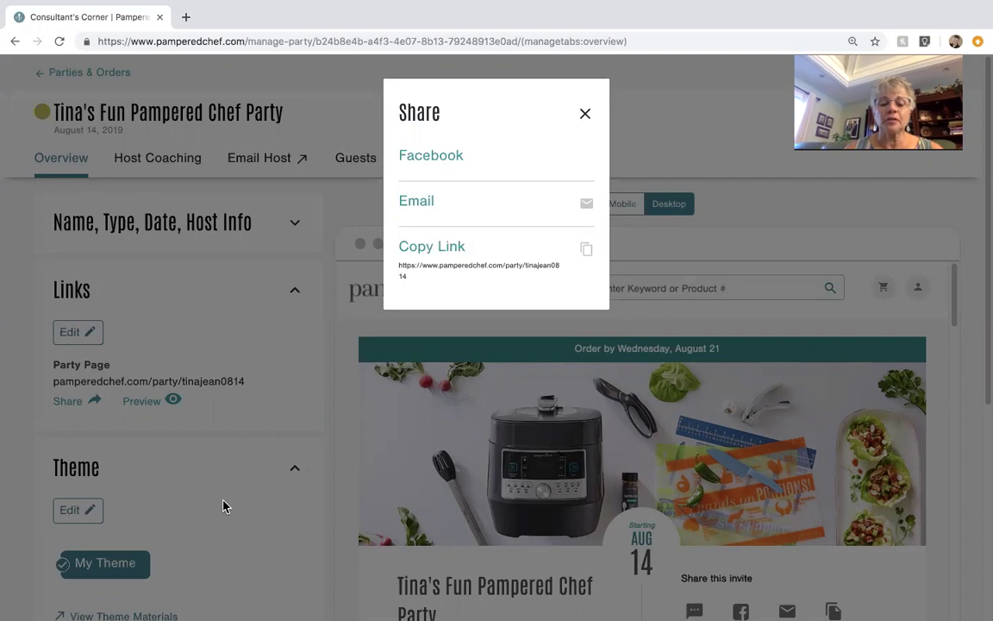
key("ctrl+Up")
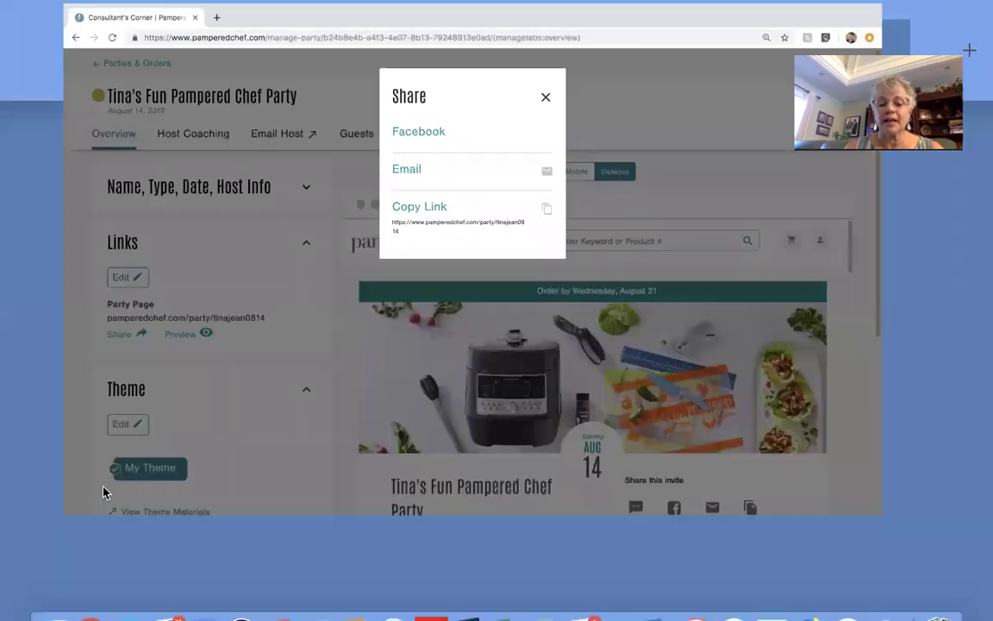
Step: Open the 'What to say in ABOUT section and Welcome' document and paste the party link over XXXXXXXXX
left_click(658, 596)
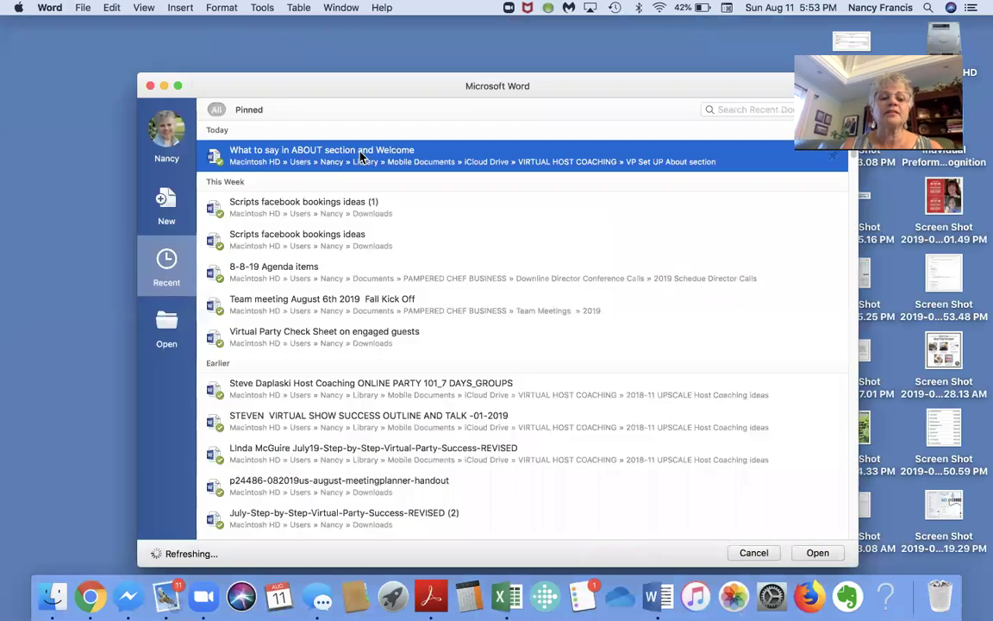
double_click(362, 162)
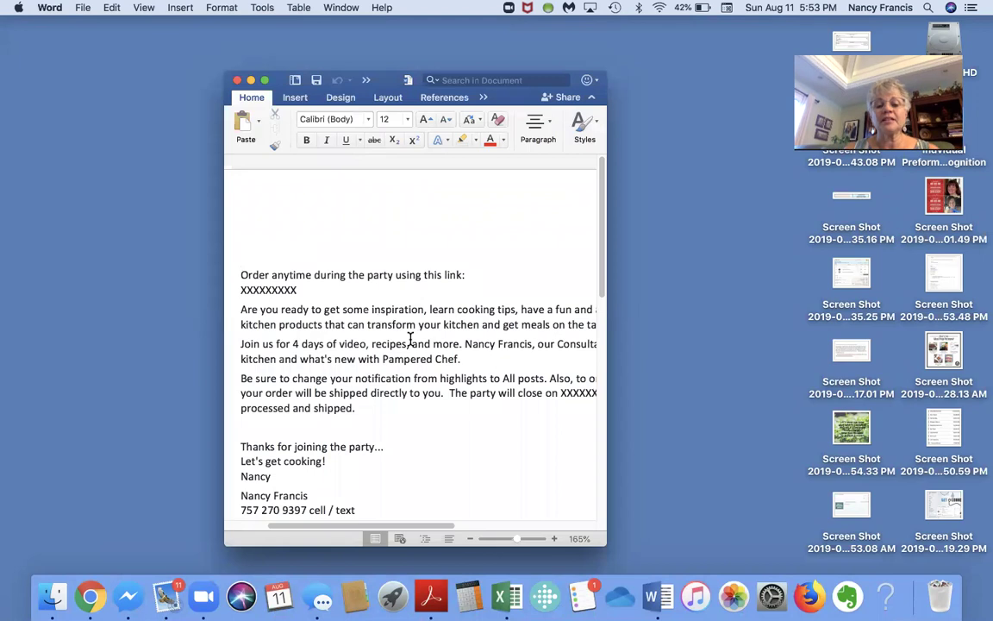
left_click(265, 80)
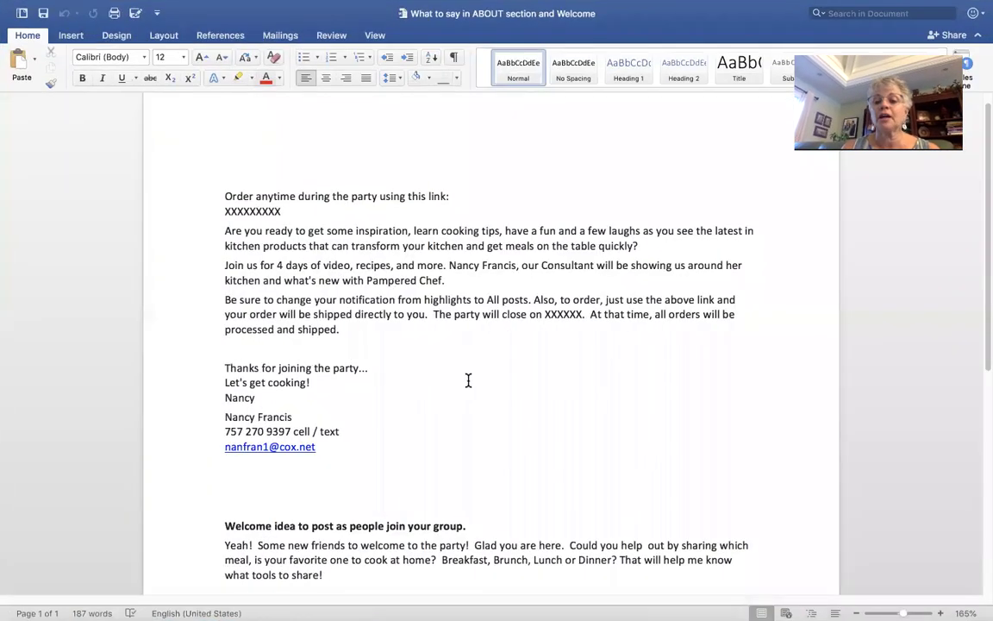
left_click_drag(281, 211, 213, 211)
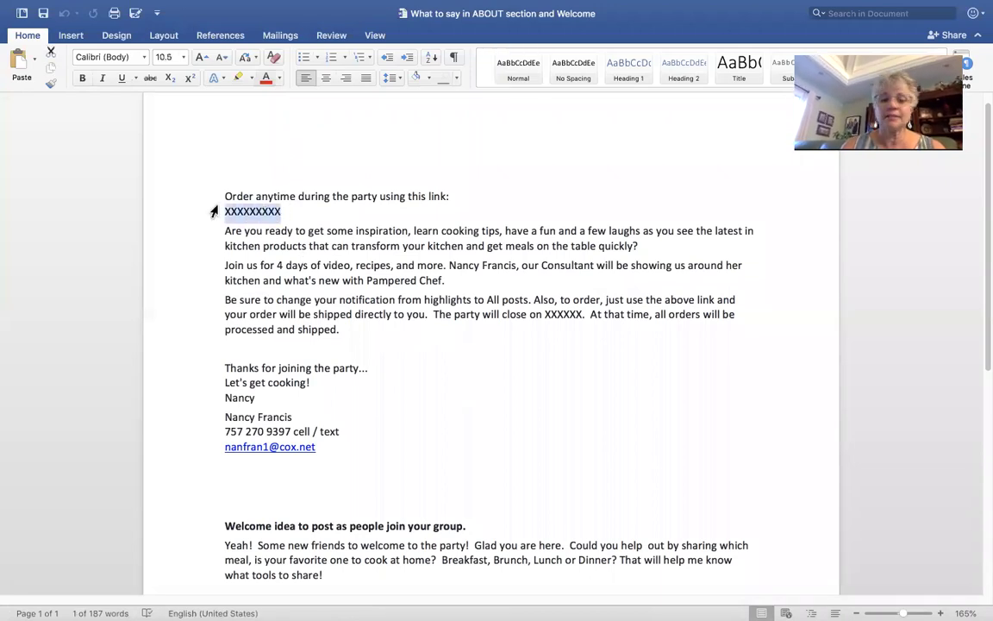
key("BackSpace")
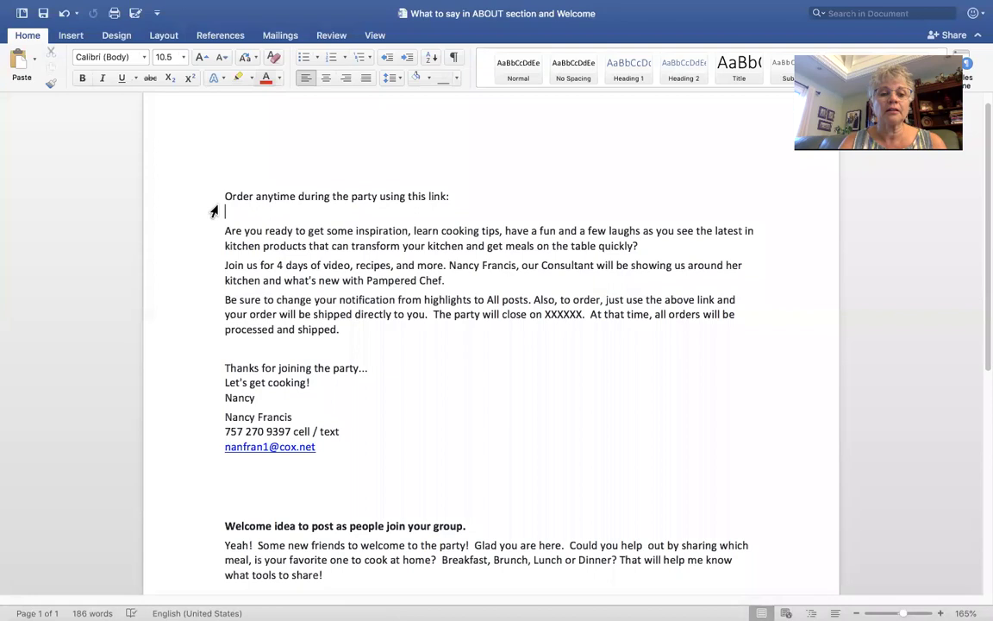
key("super+v")
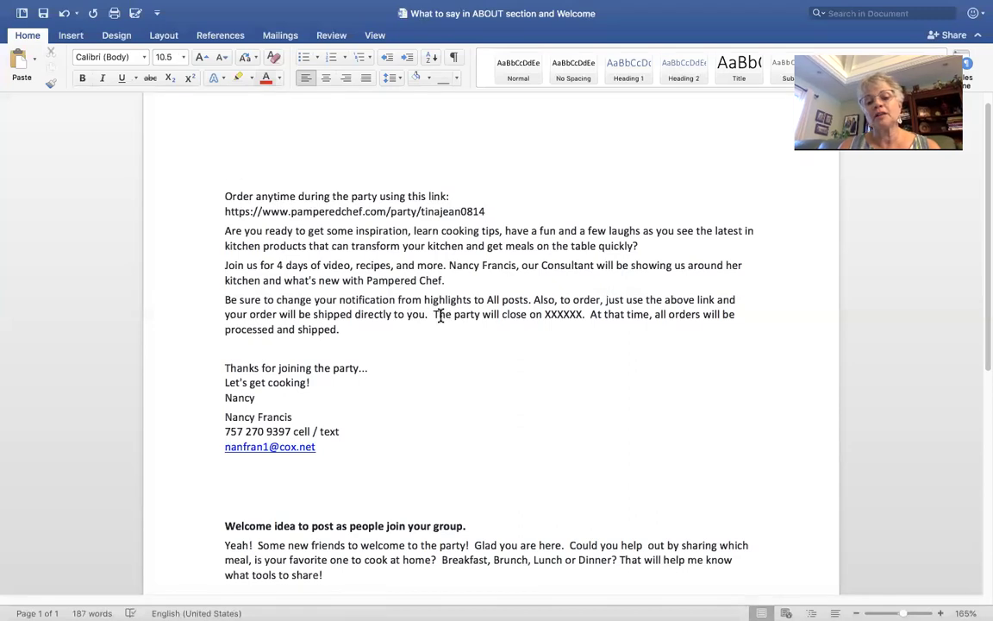
Step: Replace the XXXXXX closing-date placeholder with August 18th
left_click(583, 314)
key("BackSpace")
key("BackSpace")
key("BackSpace")
key("BackSpace")
key("BackSpace")
key("BackSpace")
type("Au")
type("gust")
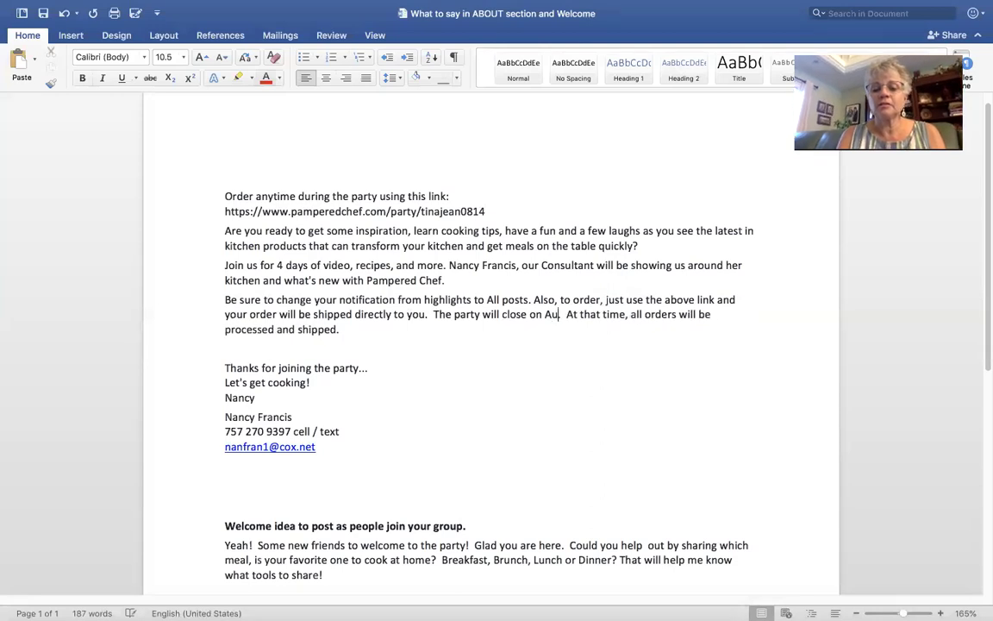
type(" 18th.")
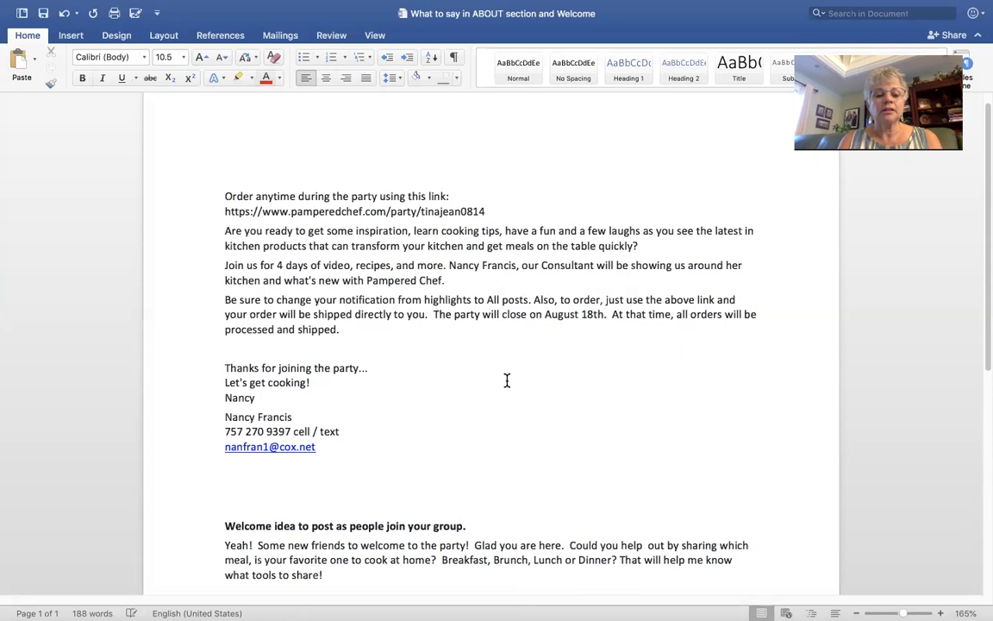
Step: Copy the whole welcome message and take the document out of full screen
scroll(507, 380, "down", 2)
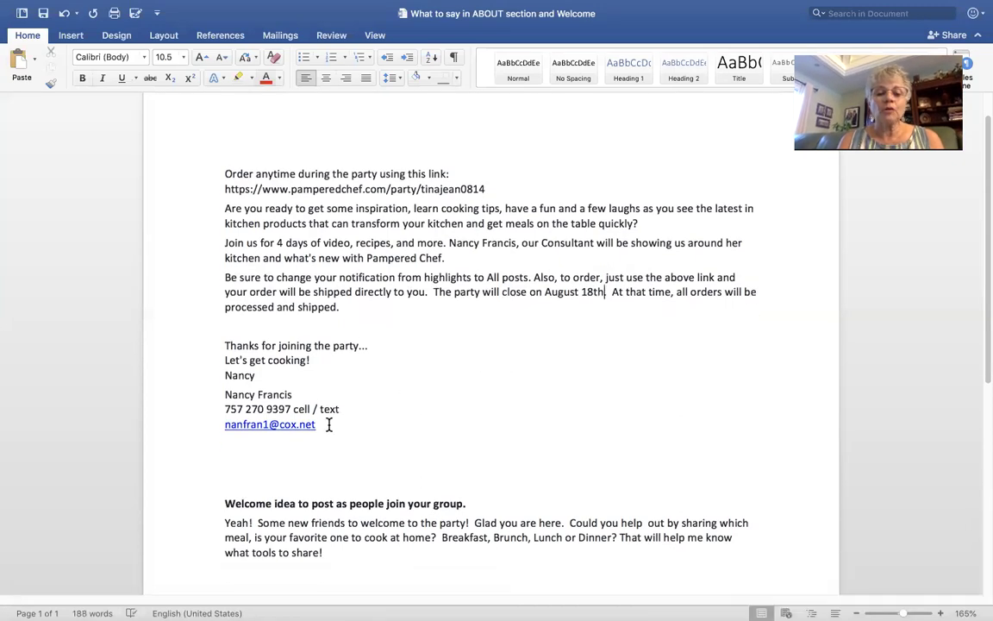
left_click_drag(325, 424, 210, 163)
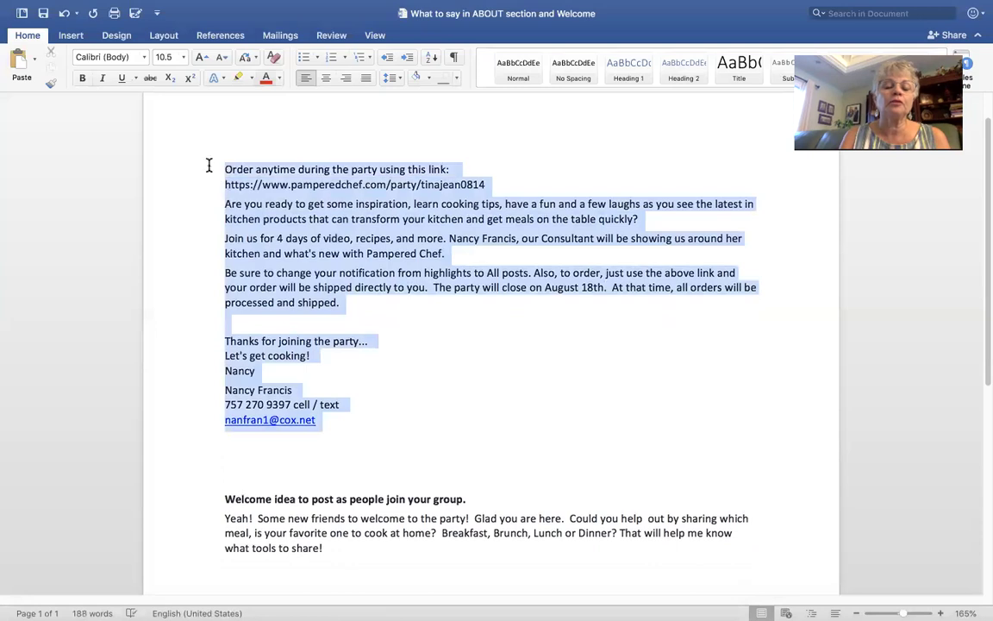
right_click(257, 188)
left_click(270, 205)
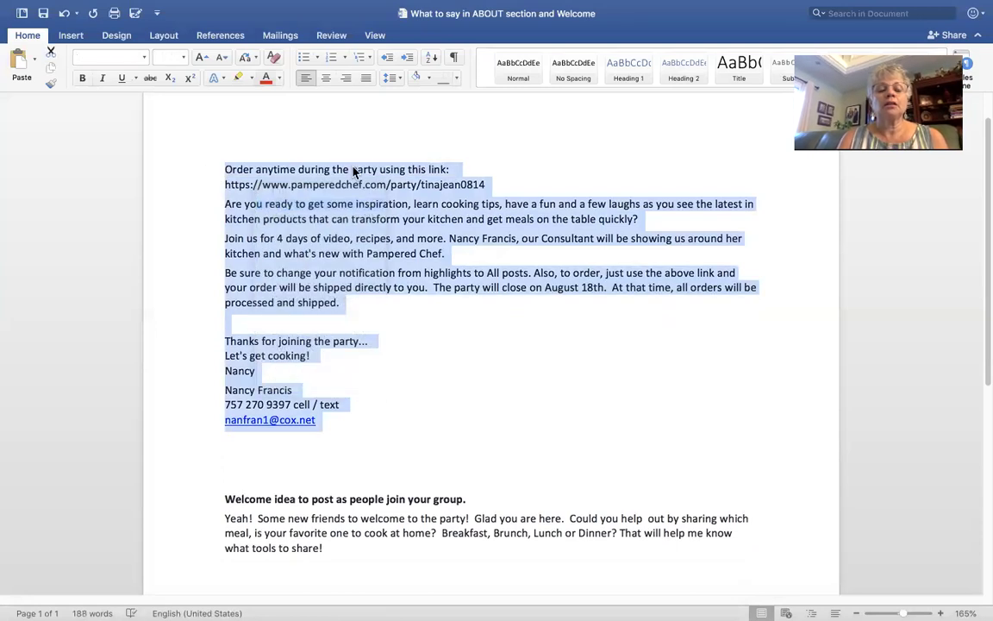
left_click(291, 118)
scroll(232, 111, "up", 3)
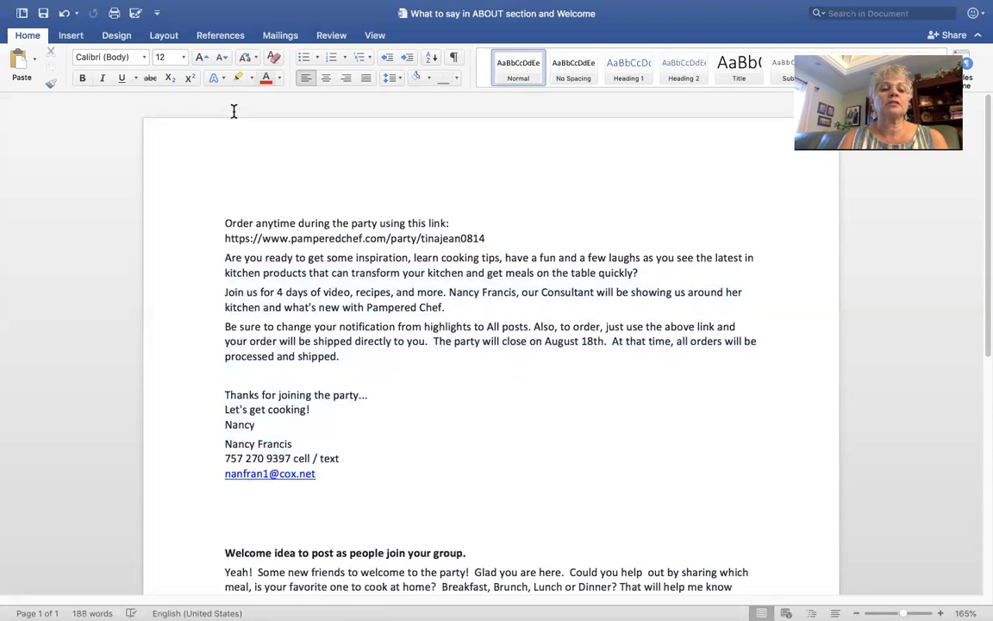
mouse_move(17, 10)
left_click(14, 31)
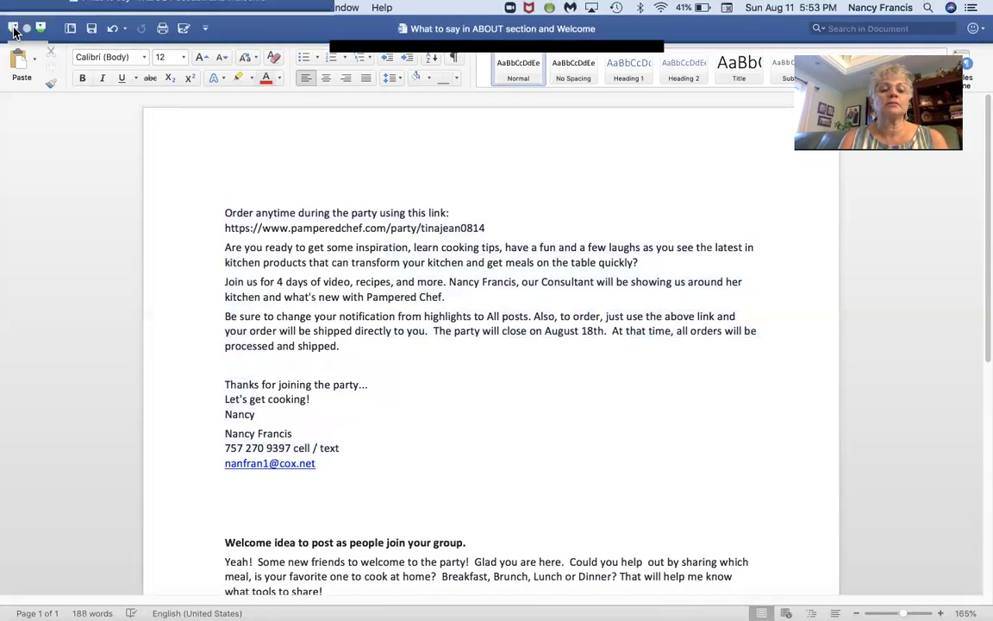
left_click(545, 103)
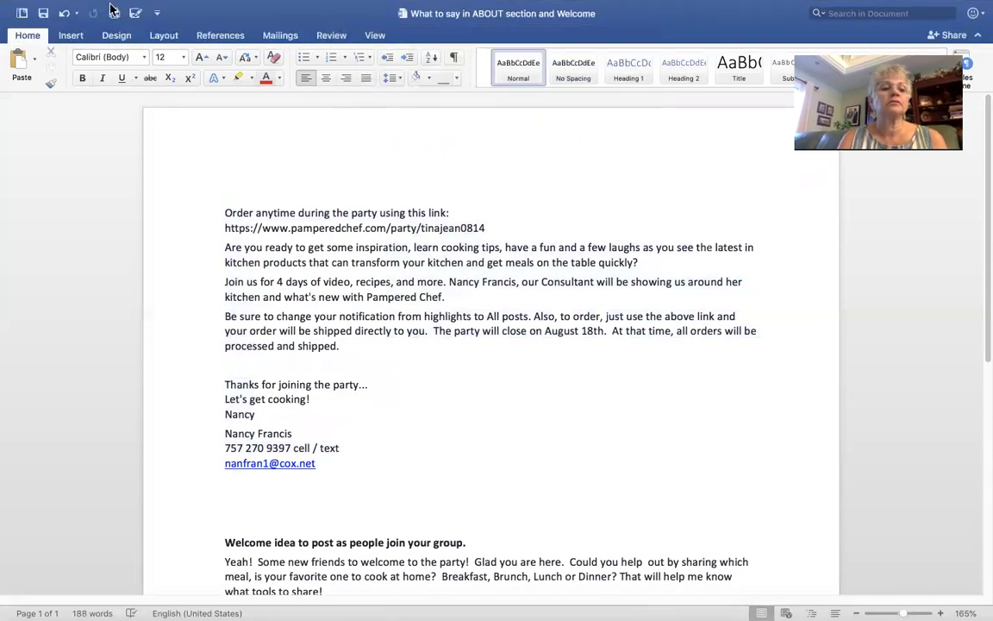
left_click(40, 29)
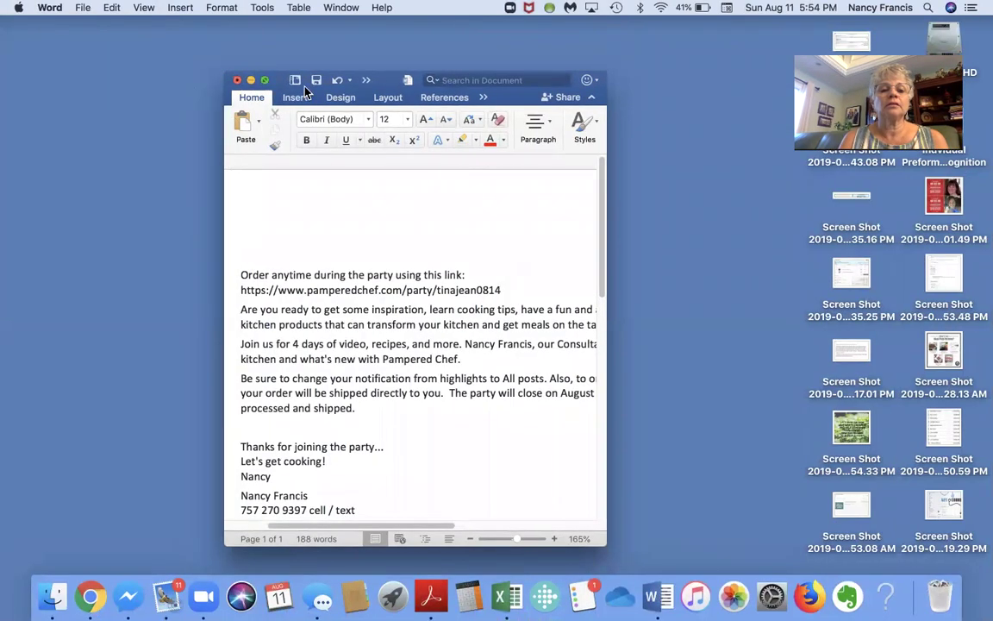
Step: Close the party Share popup and open a new Chrome tab showing the Facebook bookmarks folder
left_click(90, 594)
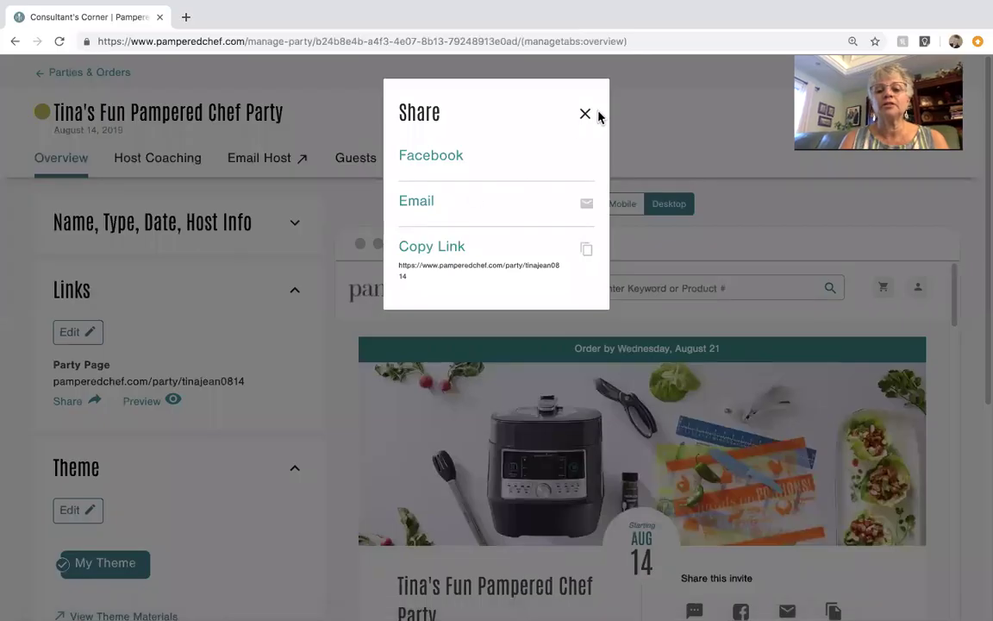
left_click(585, 117)
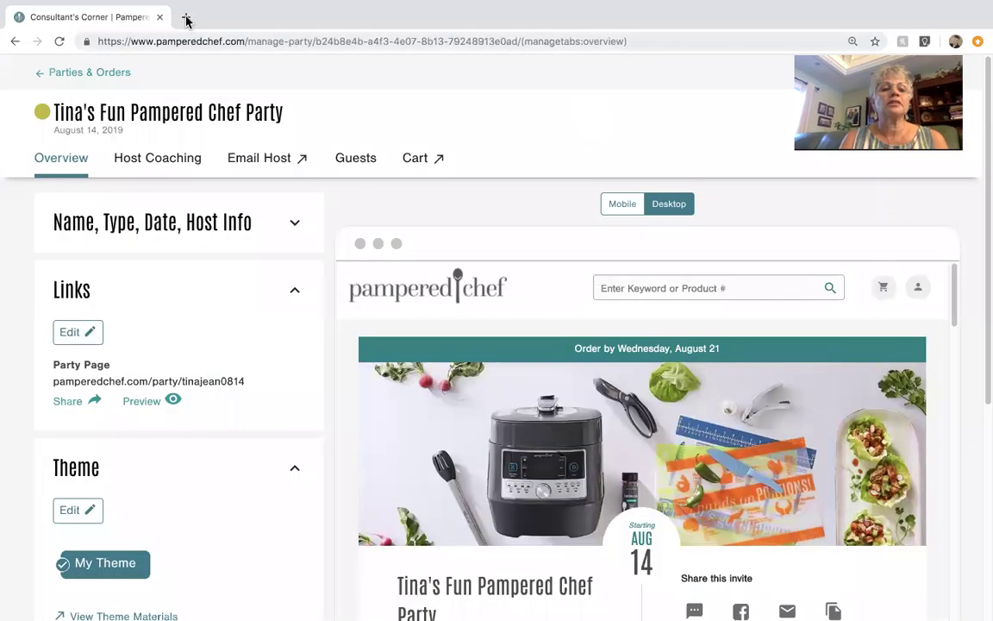
left_click(186, 18)
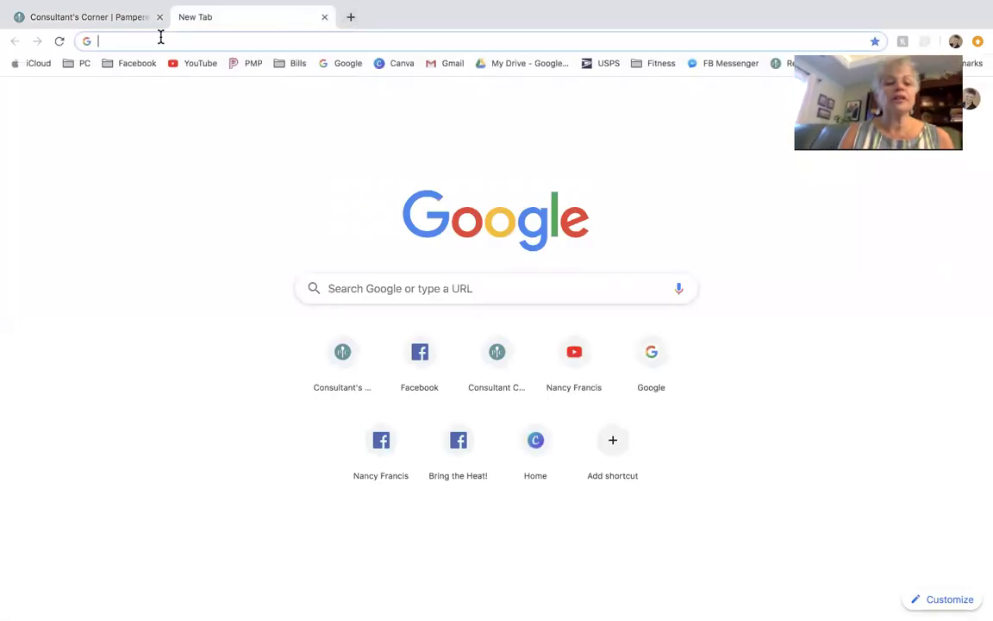
left_click(159, 41)
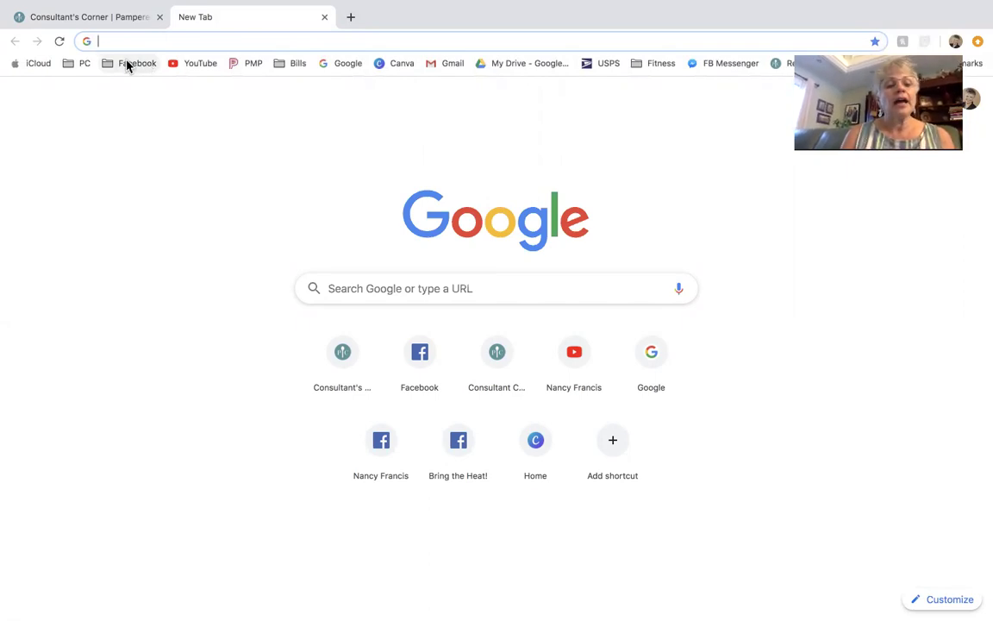
left_click(129, 64)
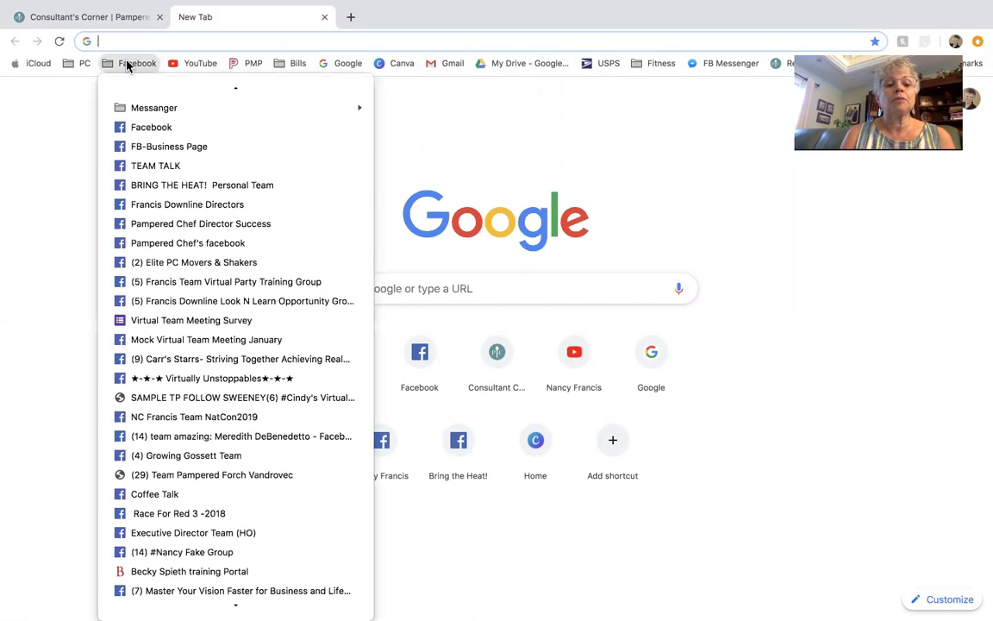
Step: Go to the FB-Business Page bookmark and open the page's Groups list
left_click(161, 149)
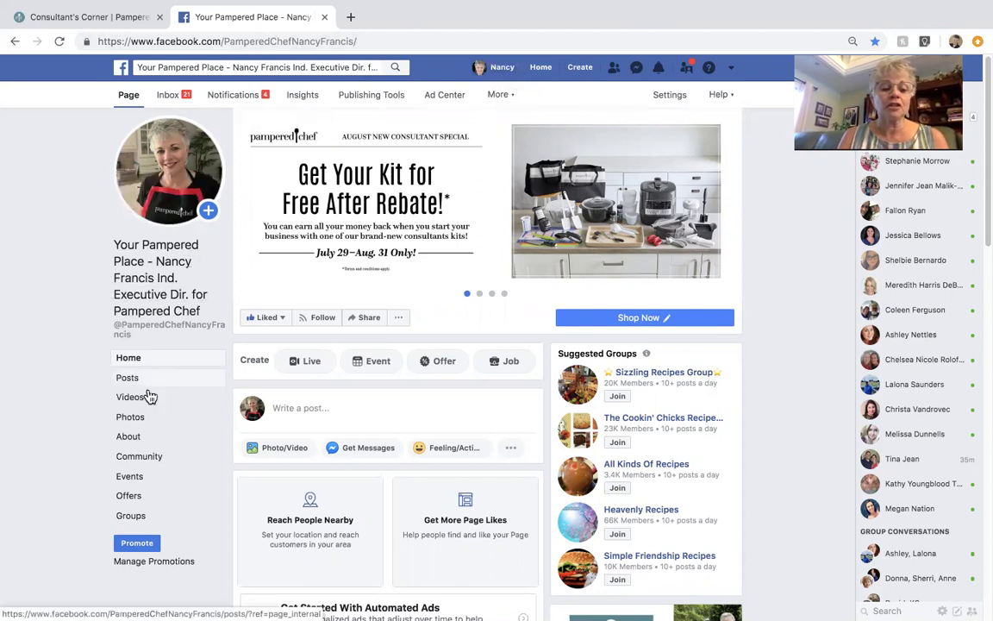
left_click(130, 517)
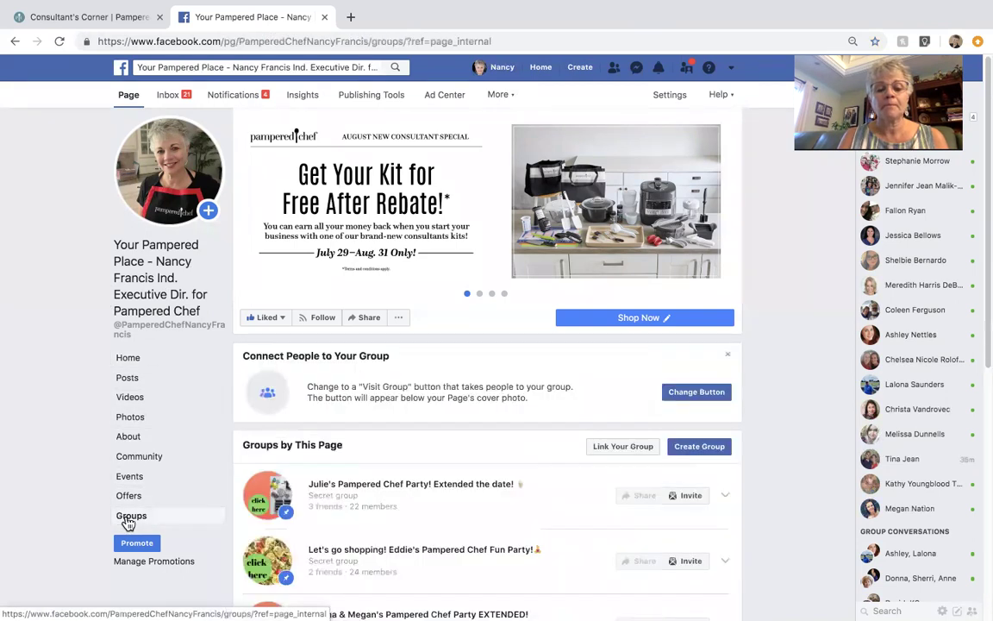
scroll(562, 423, "down", 3)
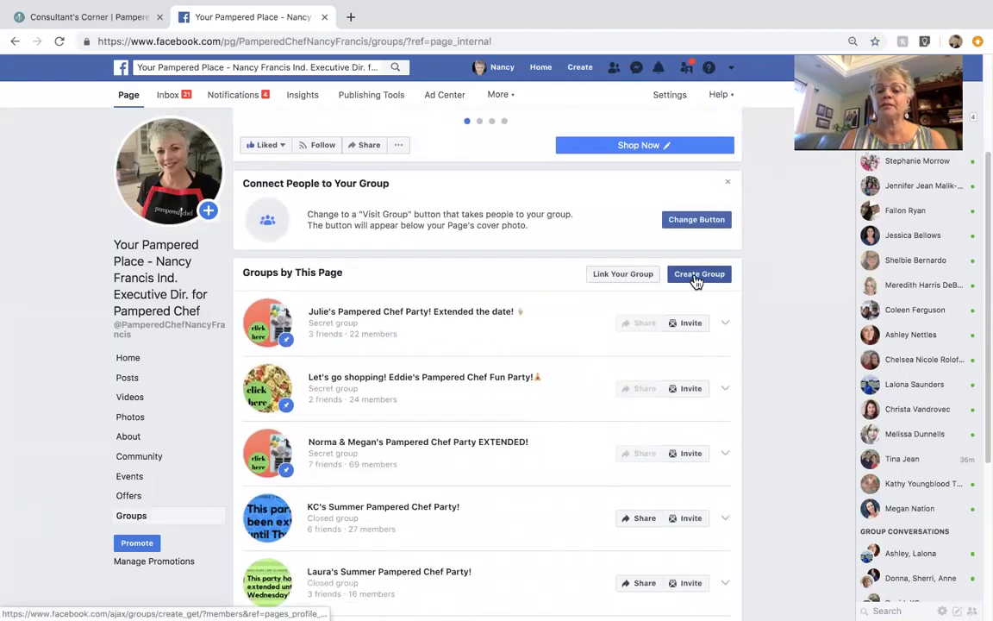
Step: Create a closed group named for the host's Fun Pampered Chef Party, adding one friend
left_click(696, 281)
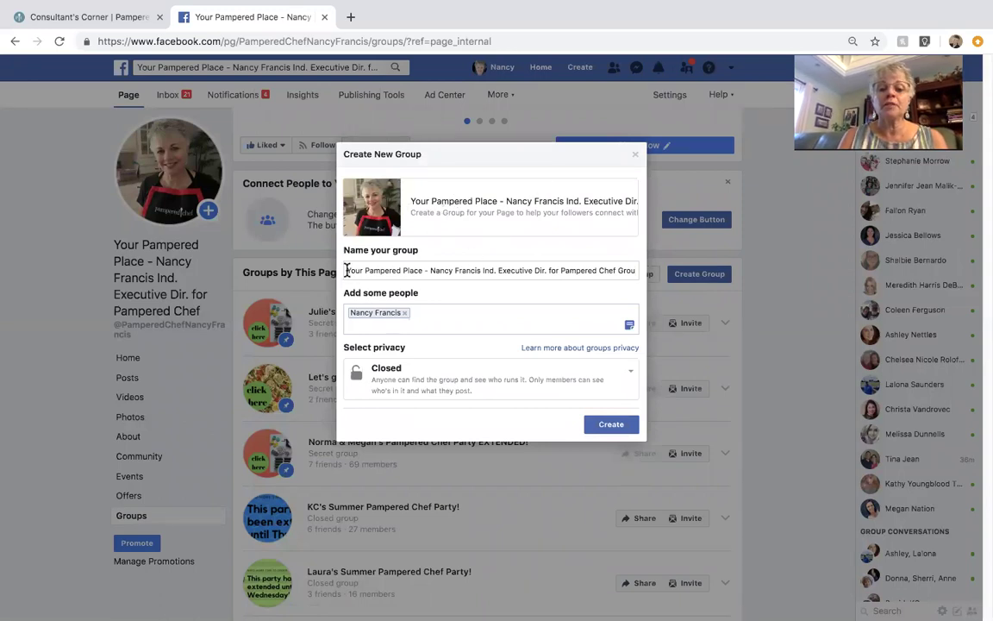
left_click_drag(347, 270, 696, 294)
key("BackSpace")
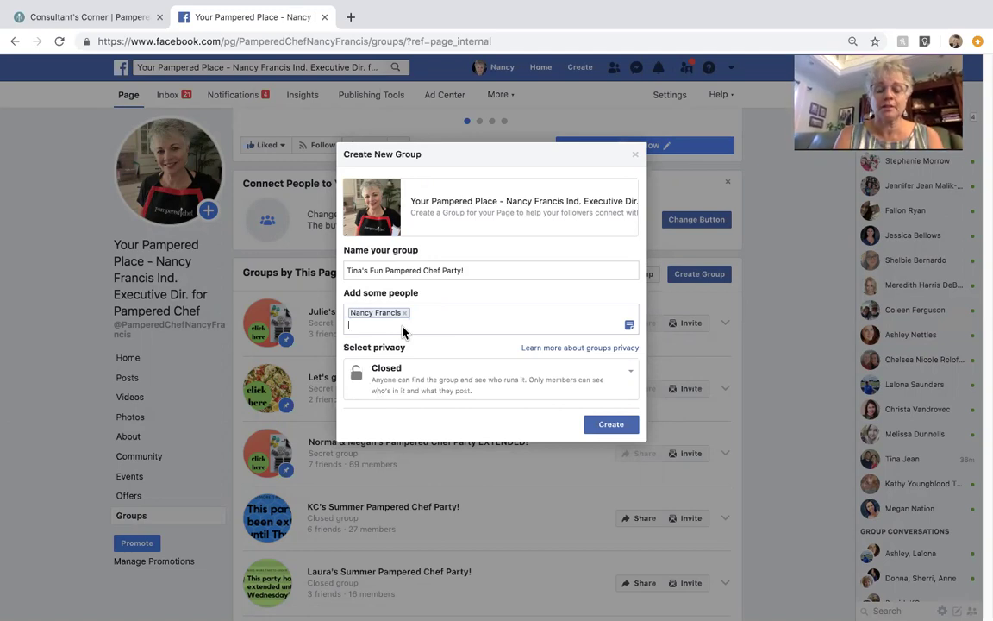
type("Nan")
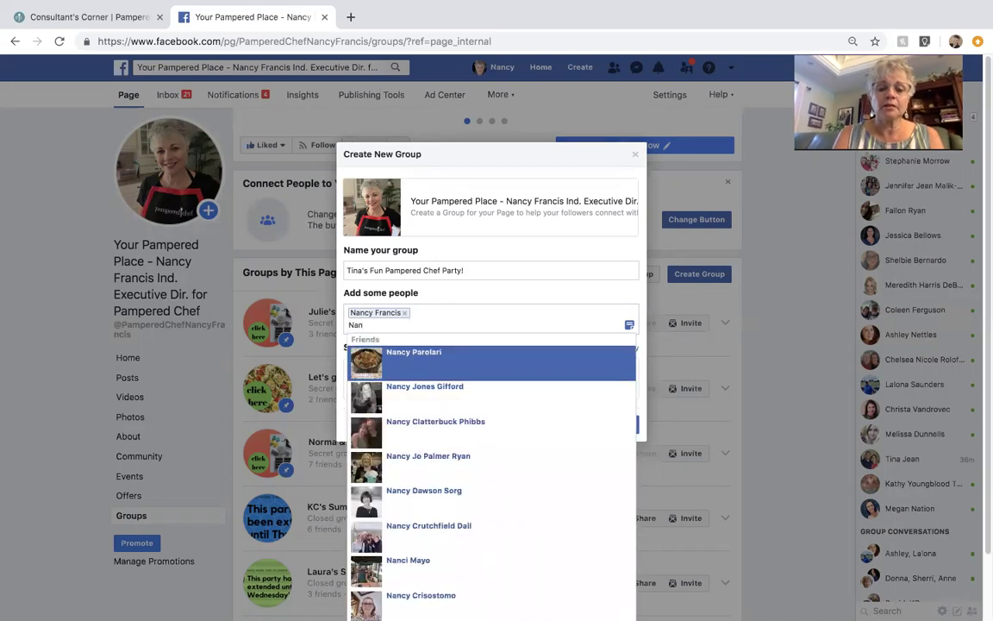
left_click(442, 362)
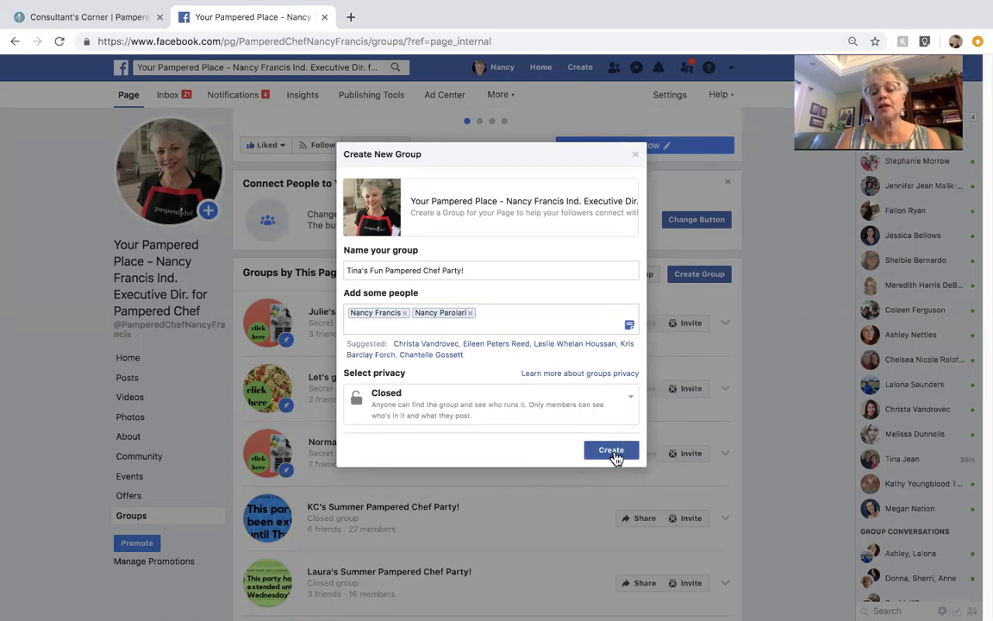
left_click(601, 454)
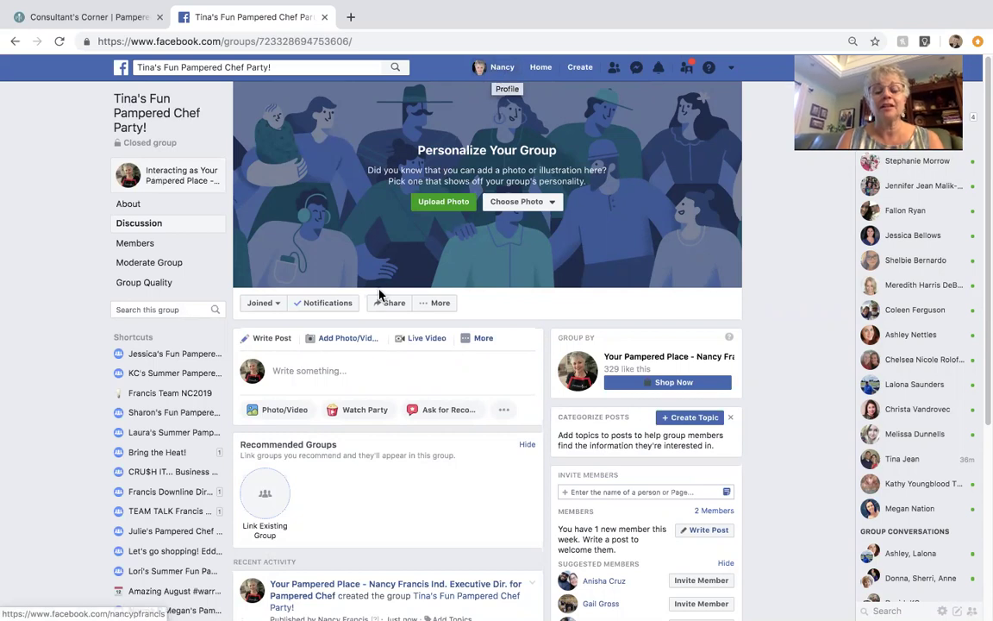
Step: Open the new group's settings, then bring the Word welcome document to the front
scroll(472, 278, "down", 1)
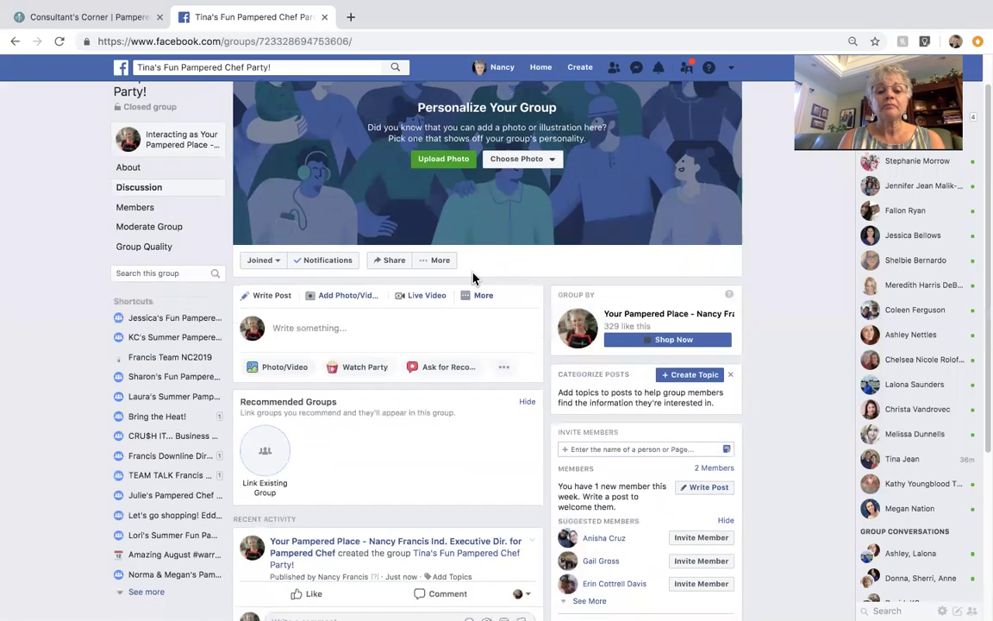
scroll(472, 277, "up", 1)
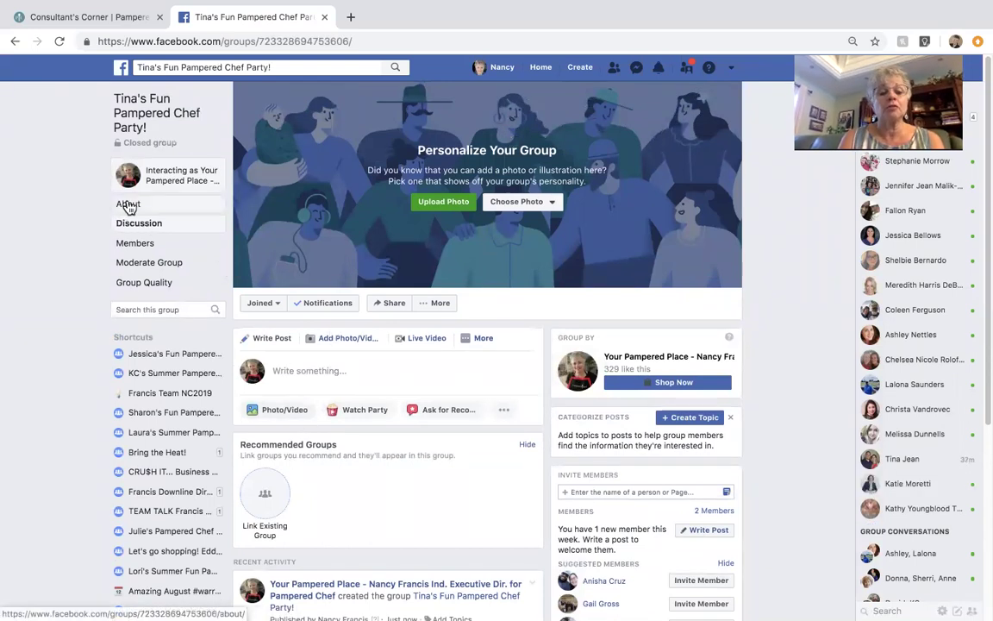
left_click(439, 307)
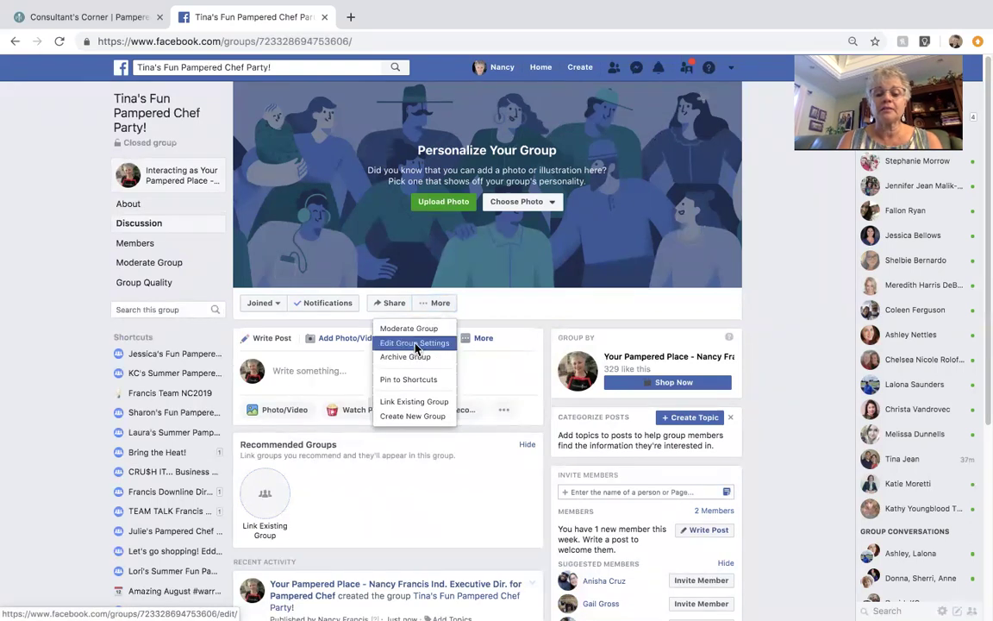
left_click(415, 345)
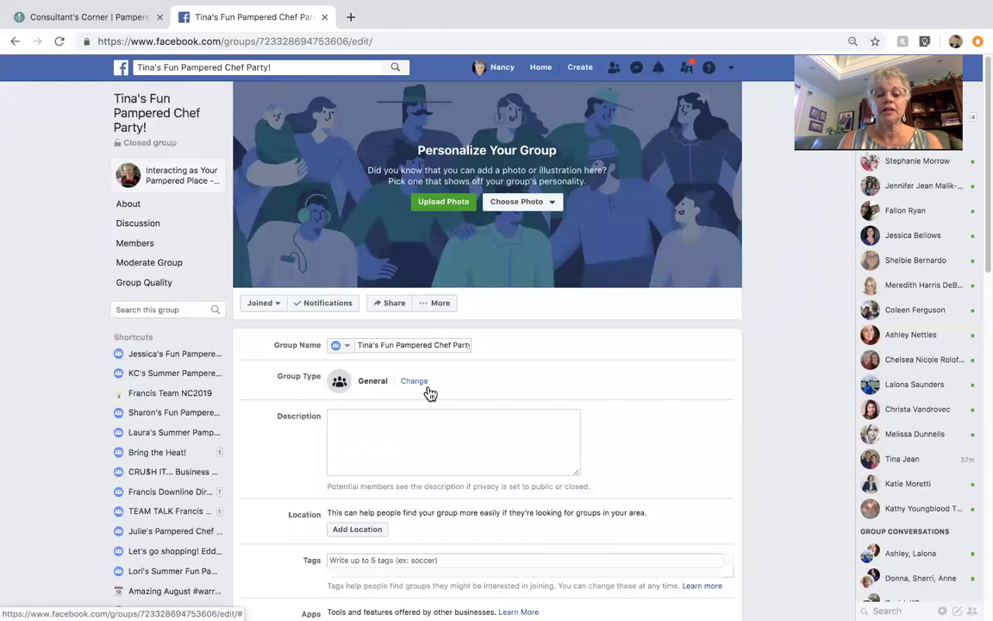
scroll(430, 392, "down", 2)
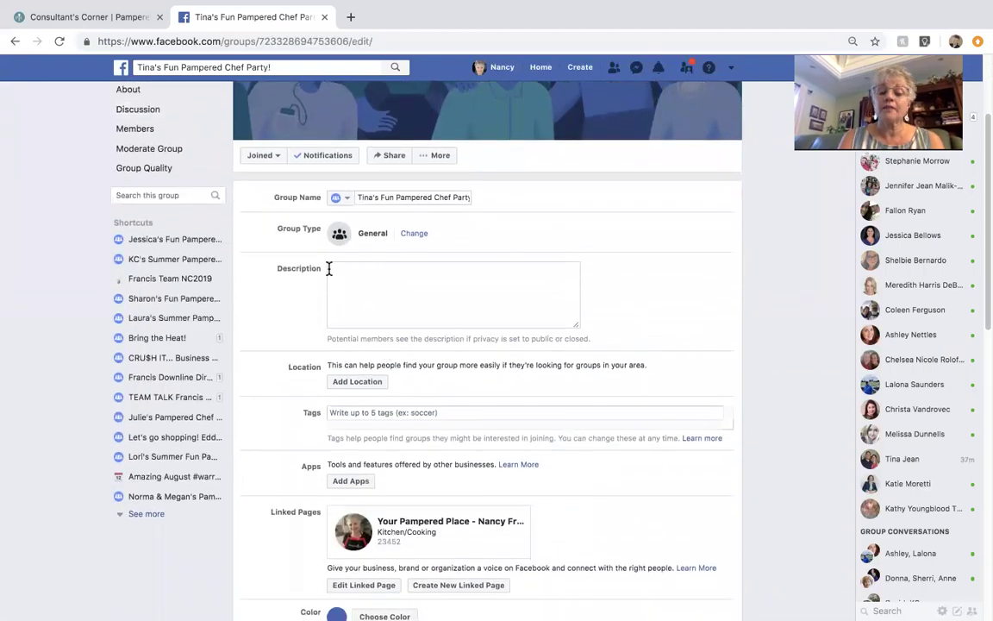
scroll(329, 268, "up", 1)
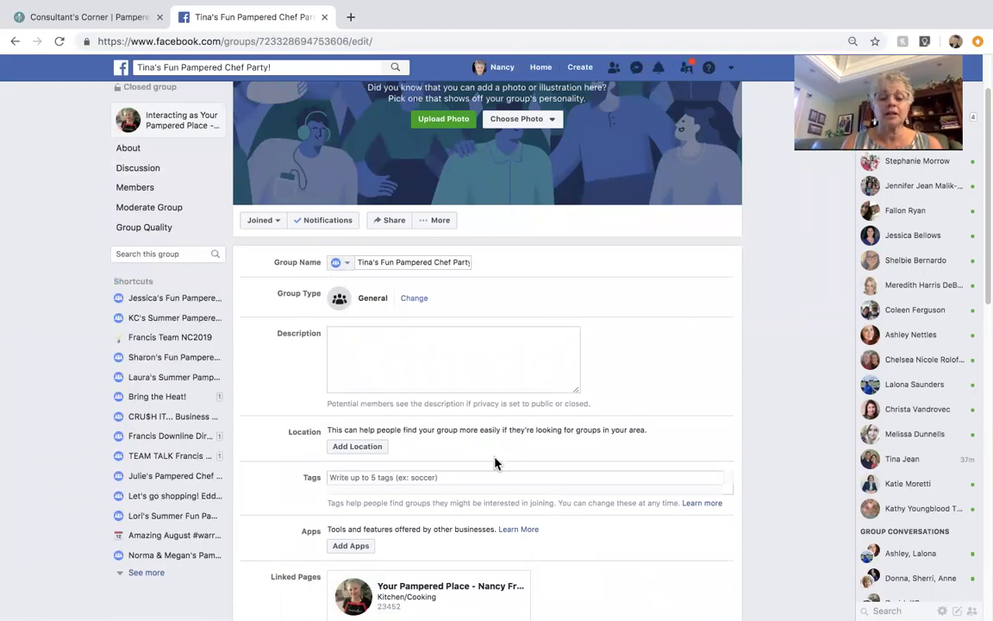
key("ctrl+Up")
left_click(231, 395)
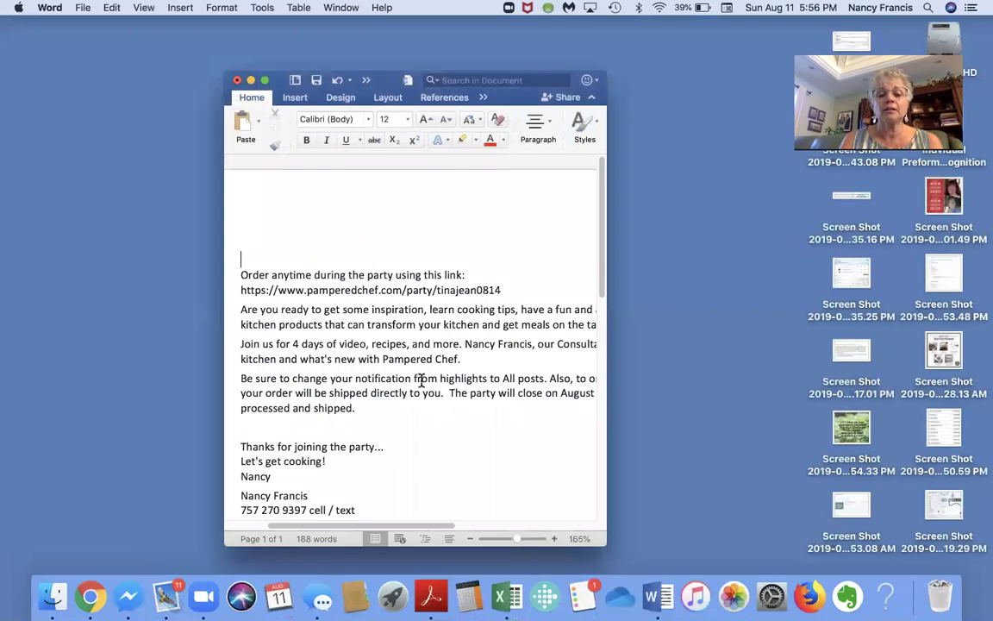
Step: Copy the party description through the contact lines from Word into the group's Description field
left_click(264, 80)
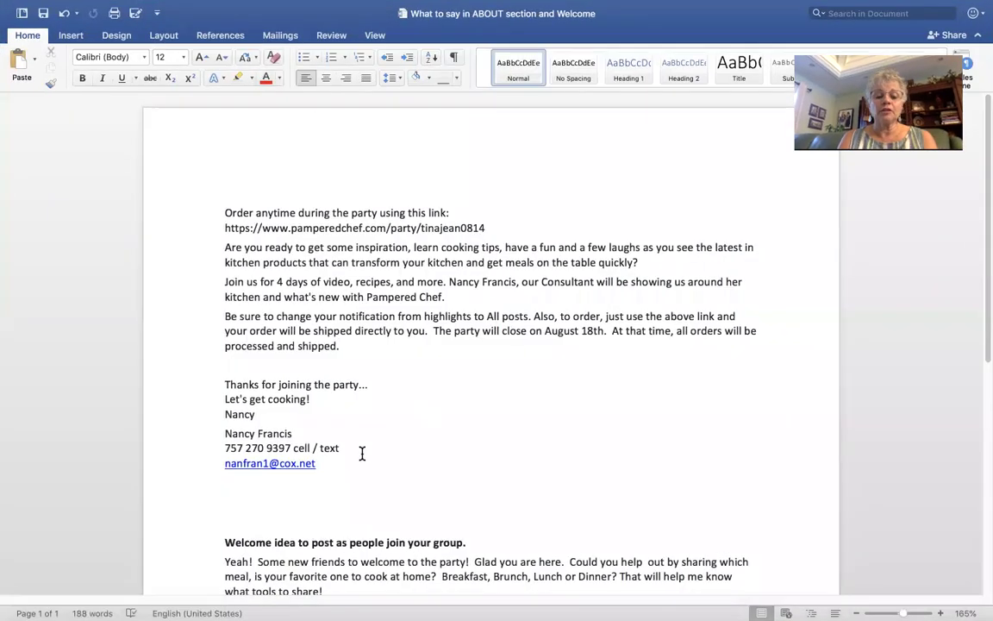
left_click_drag(335, 468, 265, 215)
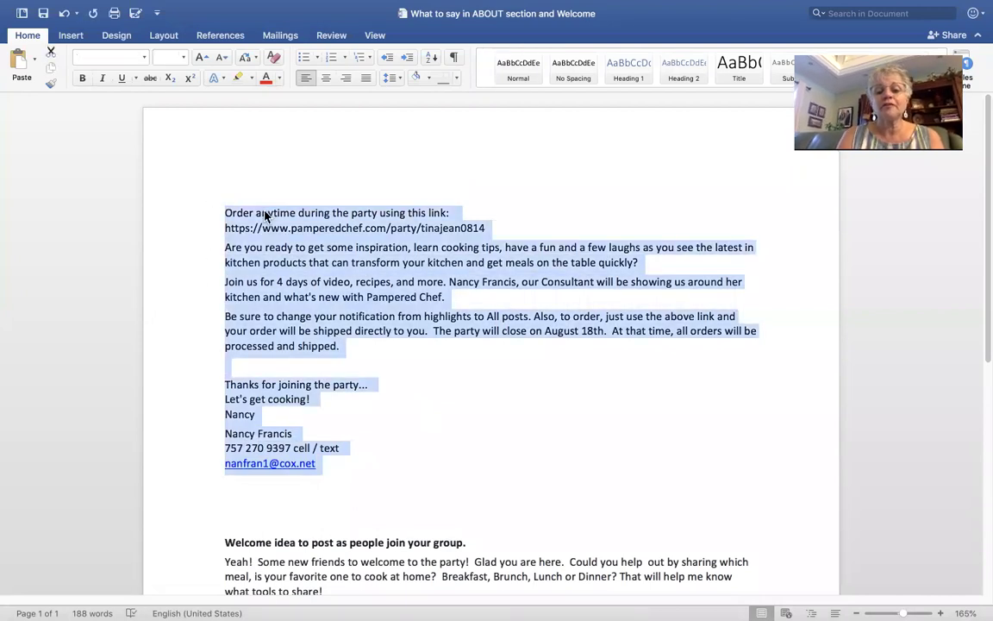
right_click(458, 231)
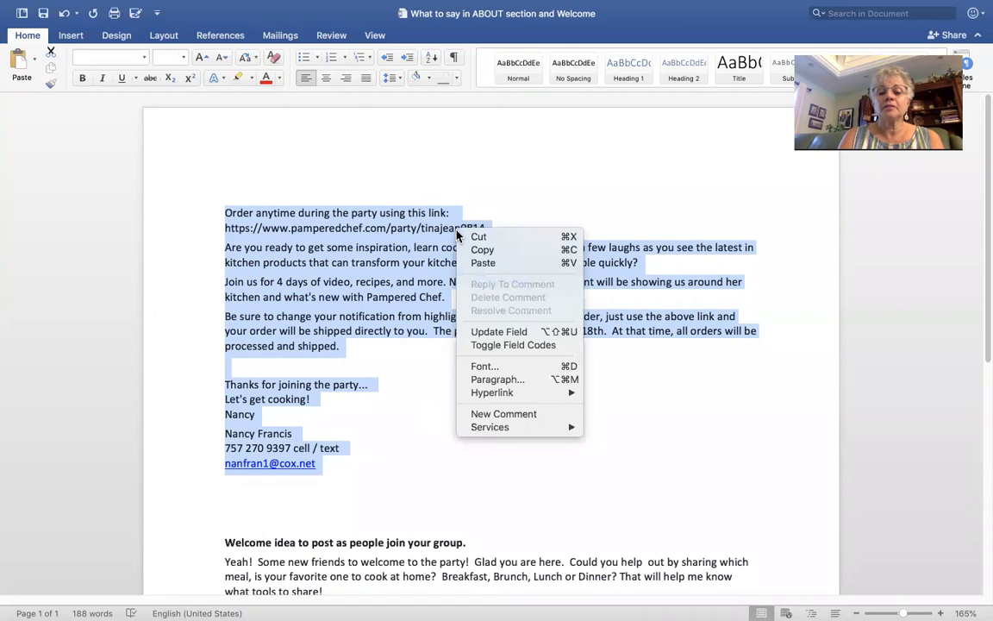
left_click(471, 250)
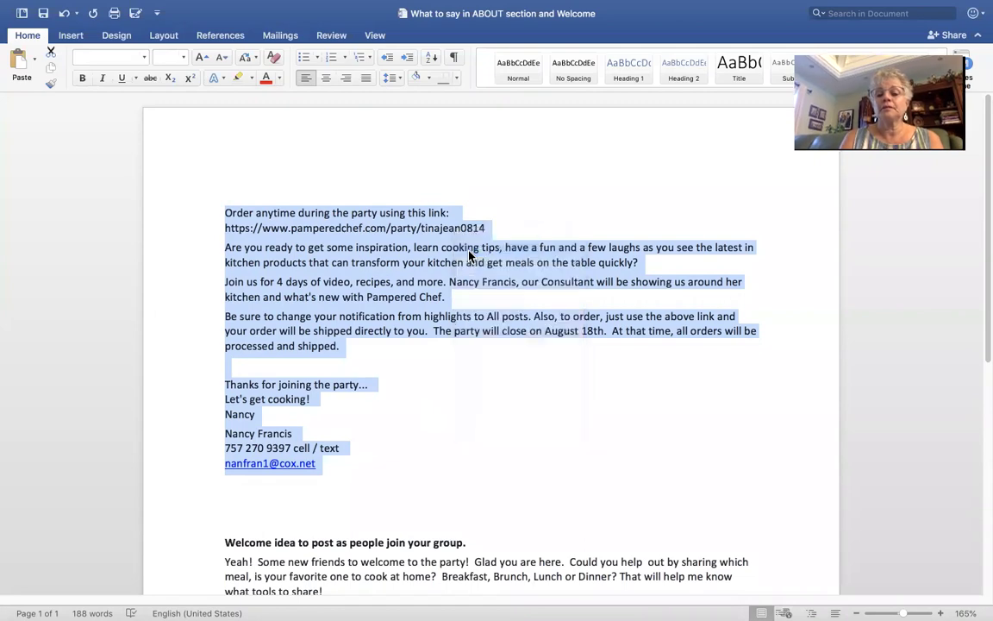
key("super+Tab")
left_click(334, 333)
key("super+v")
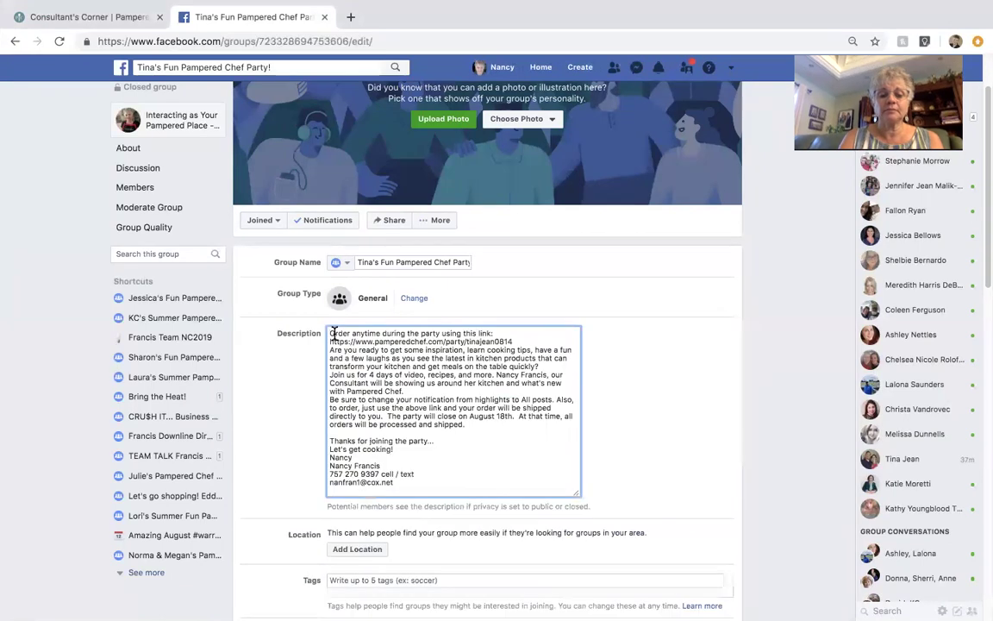
Step: Add blank lines after the order link, the Pampered Chef paragraph and 'Let's get cooking!' in the description
left_click(514, 340)
key("Return")
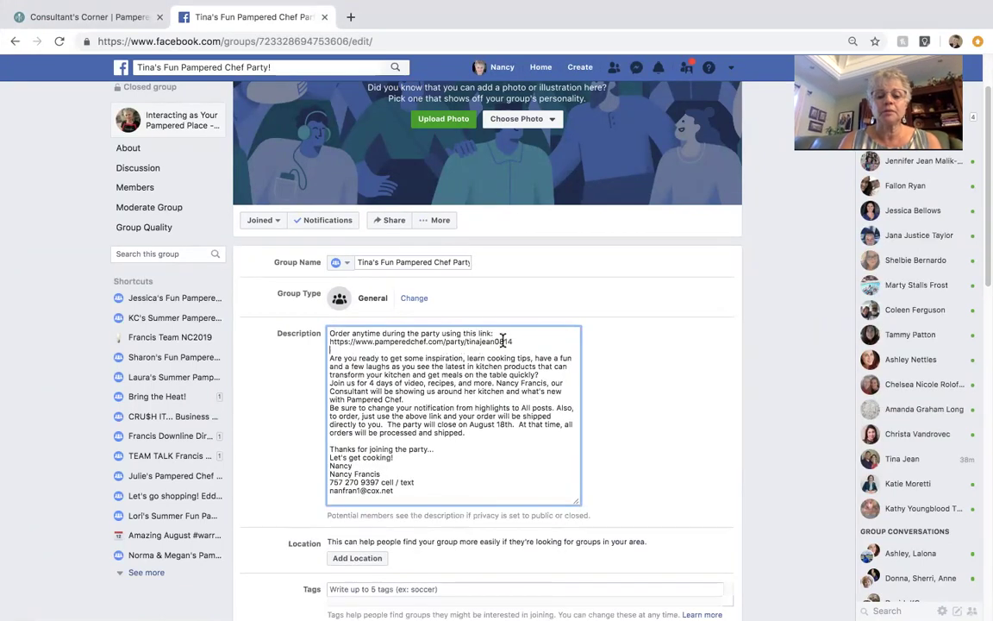
left_click(405, 398)
key("Return")
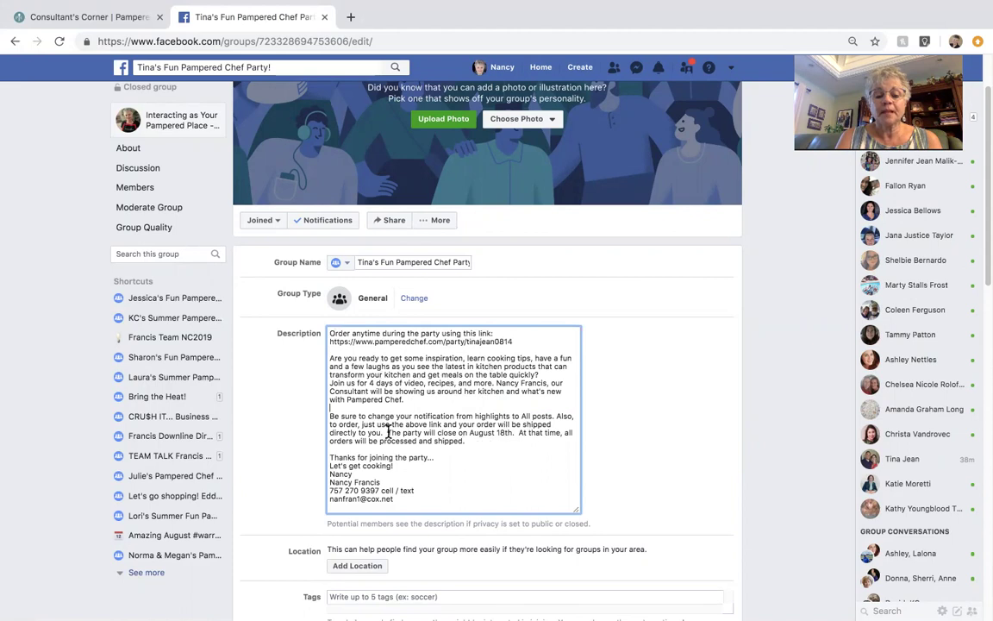
scroll(423, 467, "down", 1)
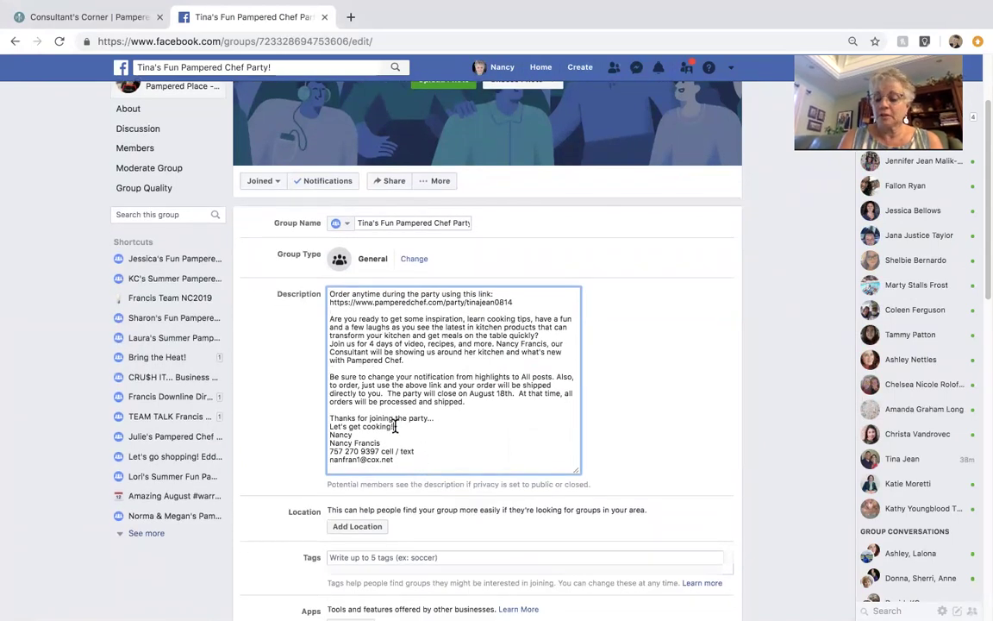
left_click(395, 425)
key("Return")
Step: Save the group settings so the 'Your changes have been saved' notice appears
scroll(445, 384, "down", 2)
scroll(444, 383, "down", 15)
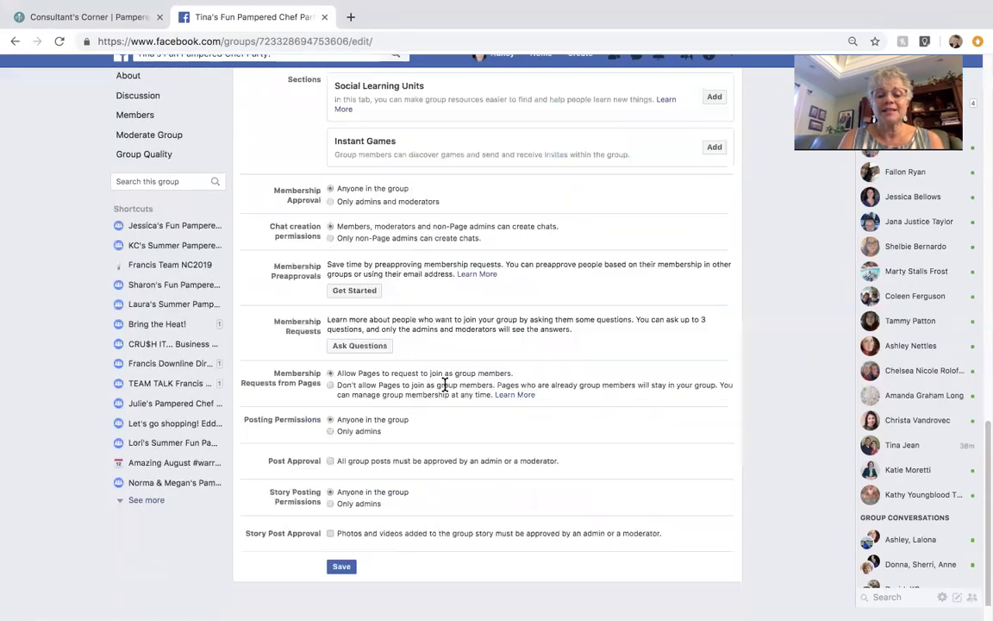
left_click(342, 582)
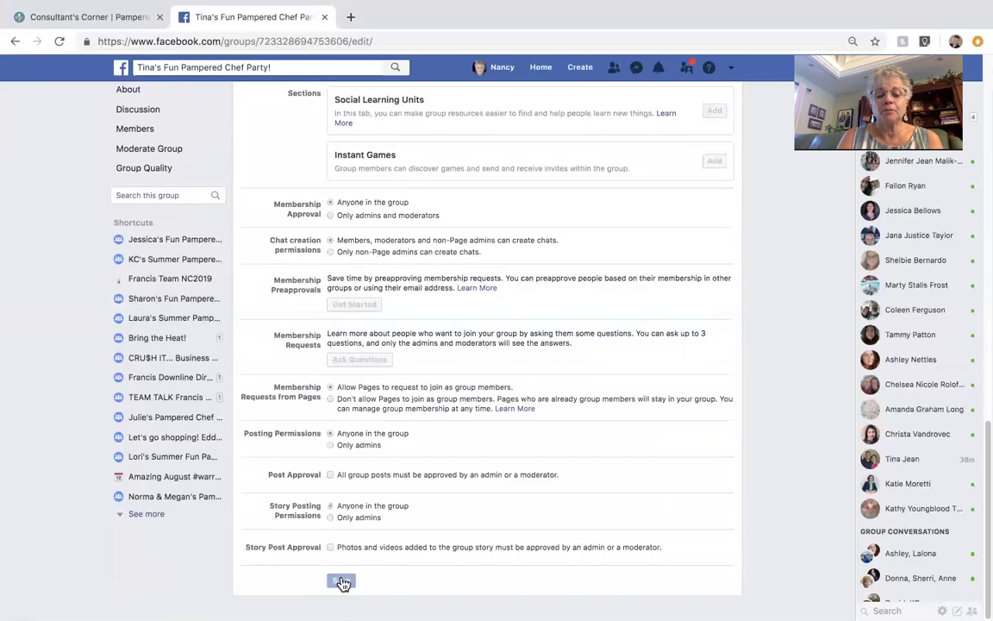
scroll(419, 354, "up", 8)
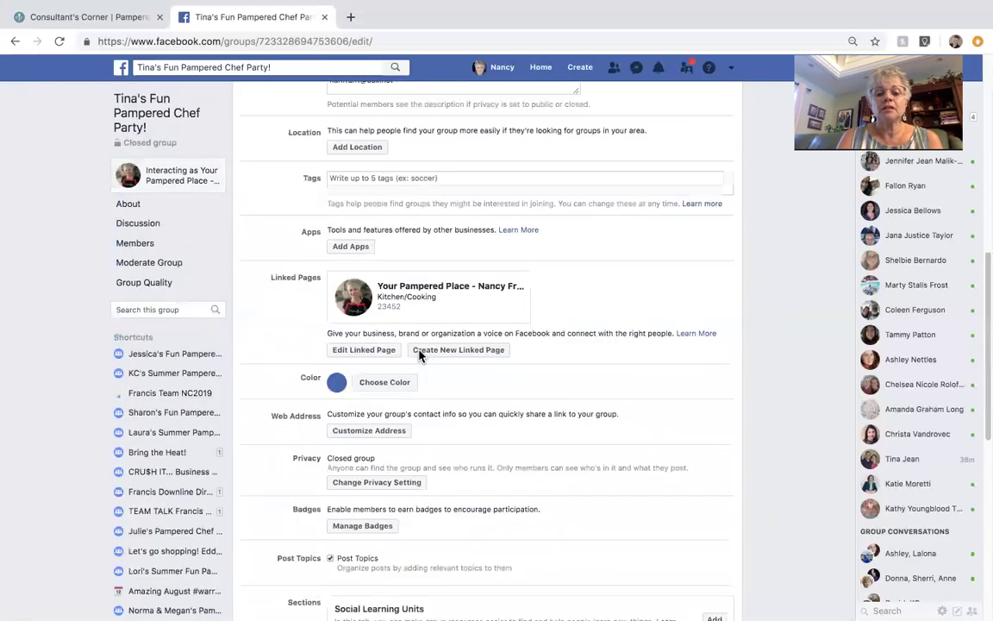
scroll(420, 355, "up", 4)
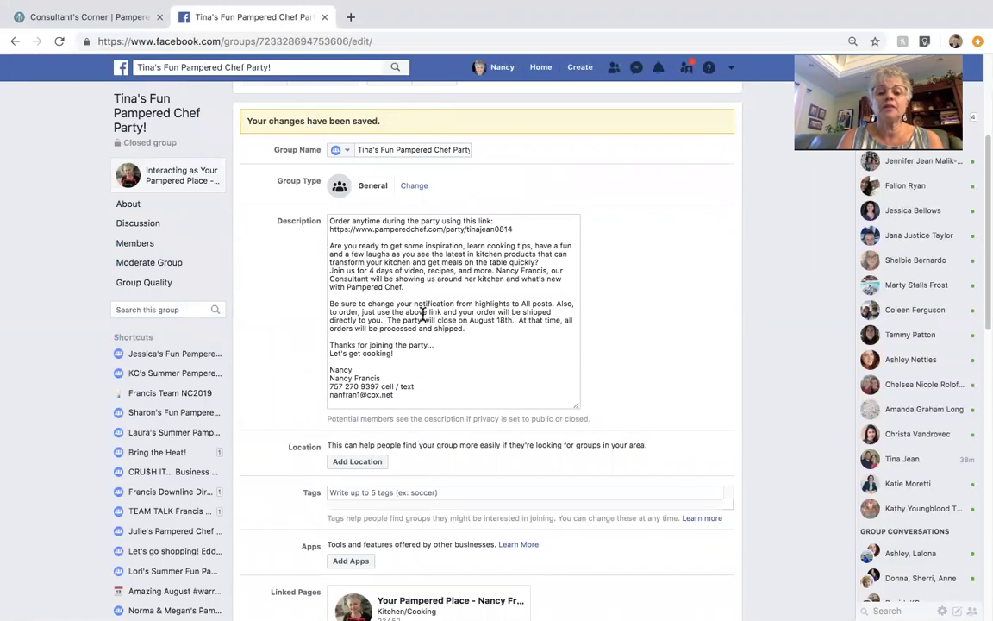
Step: Open the Browse Apps for This Group catalogue from the group's Apps section
scroll(423, 314, "down", 5)
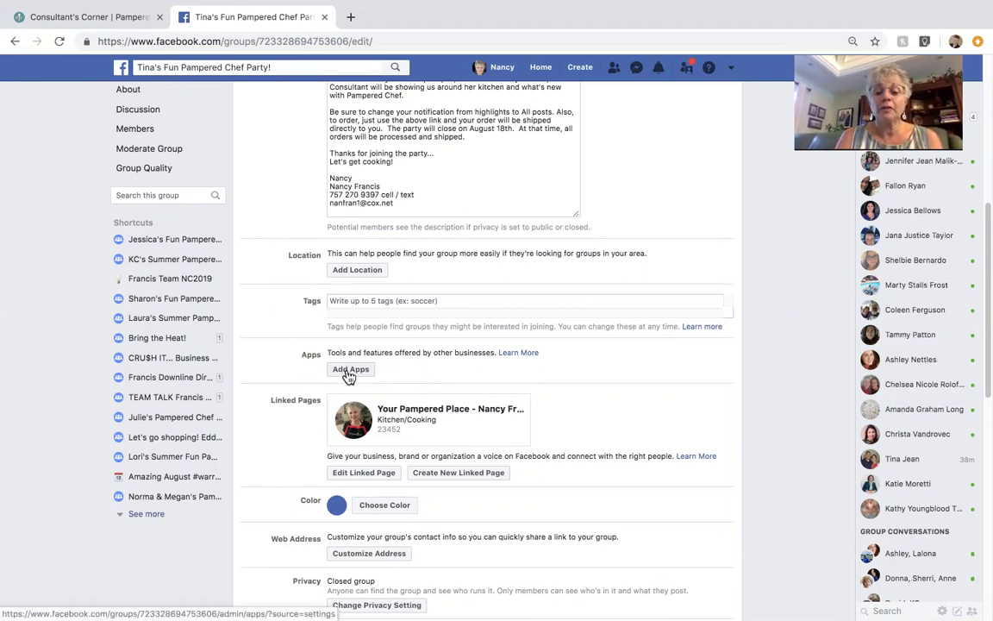
left_click(349, 370)
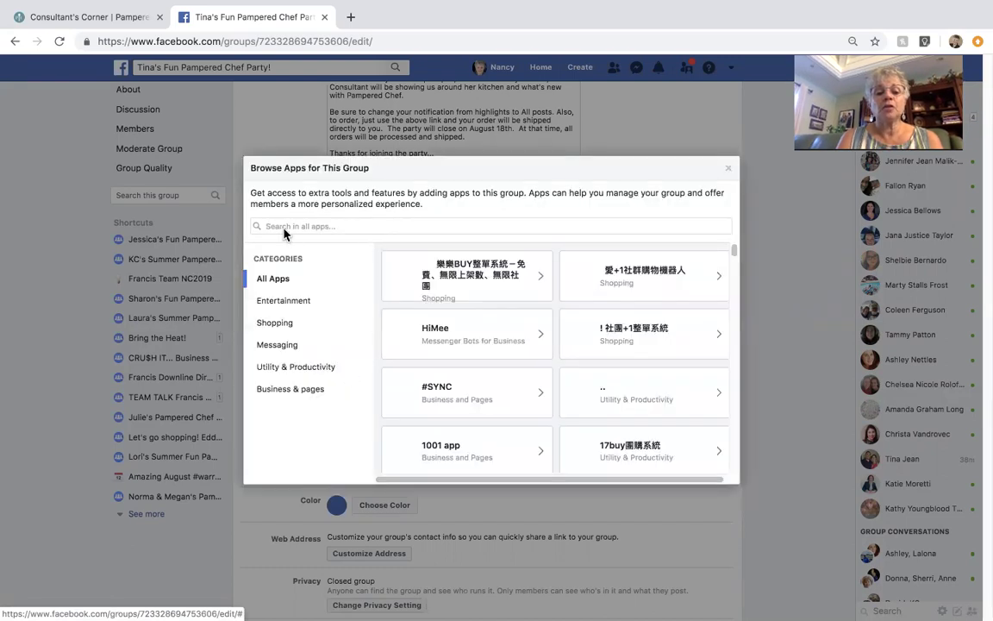
Step: Search apps for 'postmy' and add the PostMyParty app to the party group
left_click(263, 226)
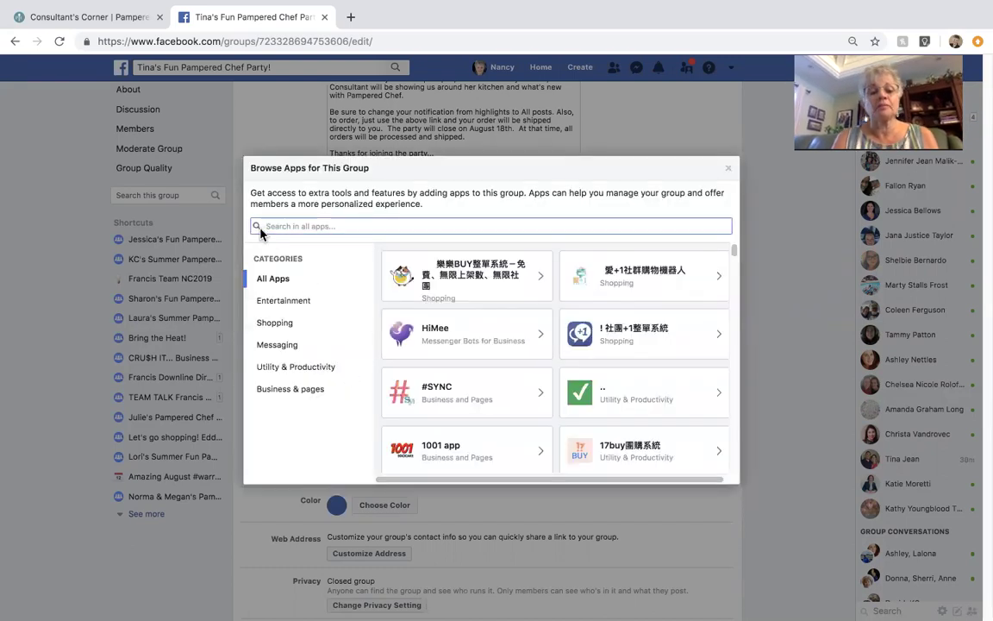
type("postmy")
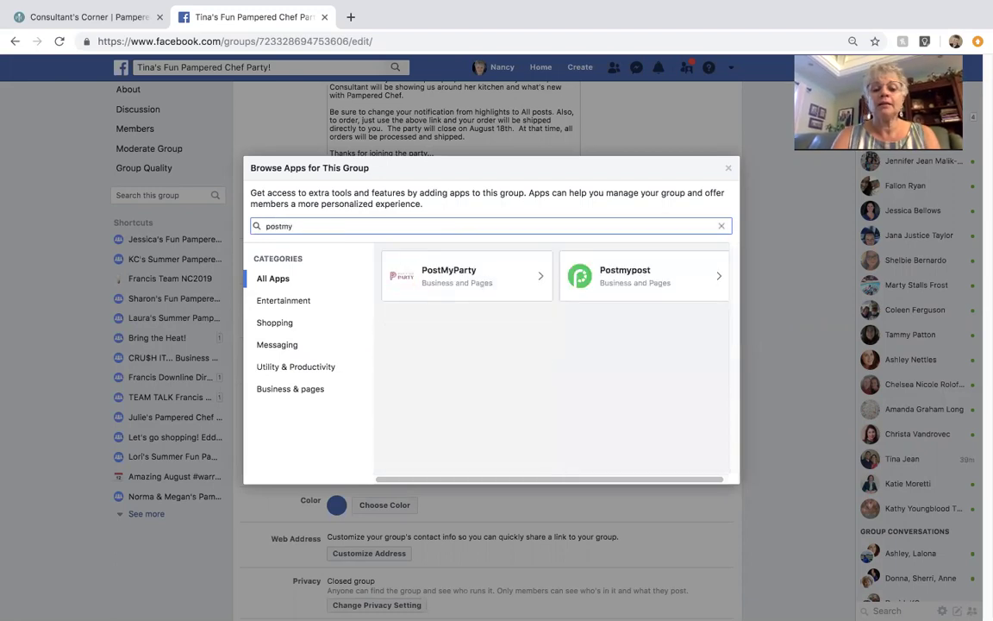
left_click(448, 284)
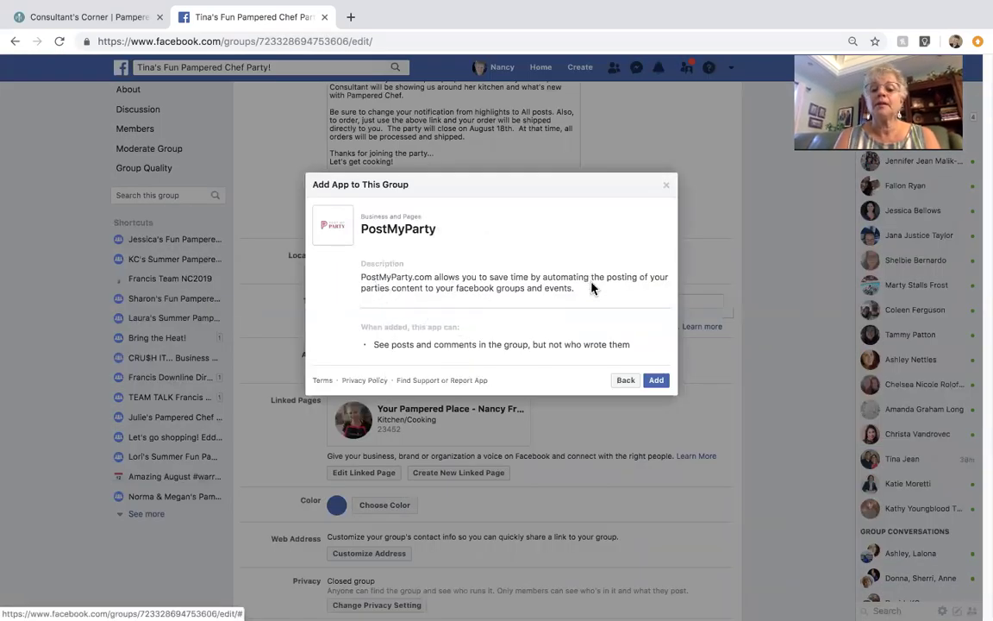
left_click(655, 382)
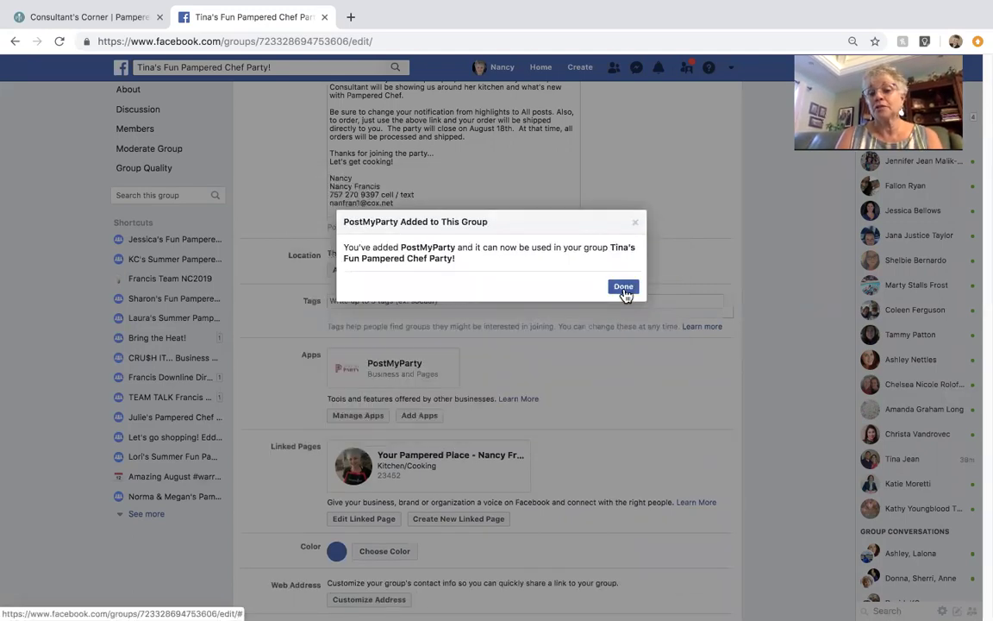
left_click(623, 287)
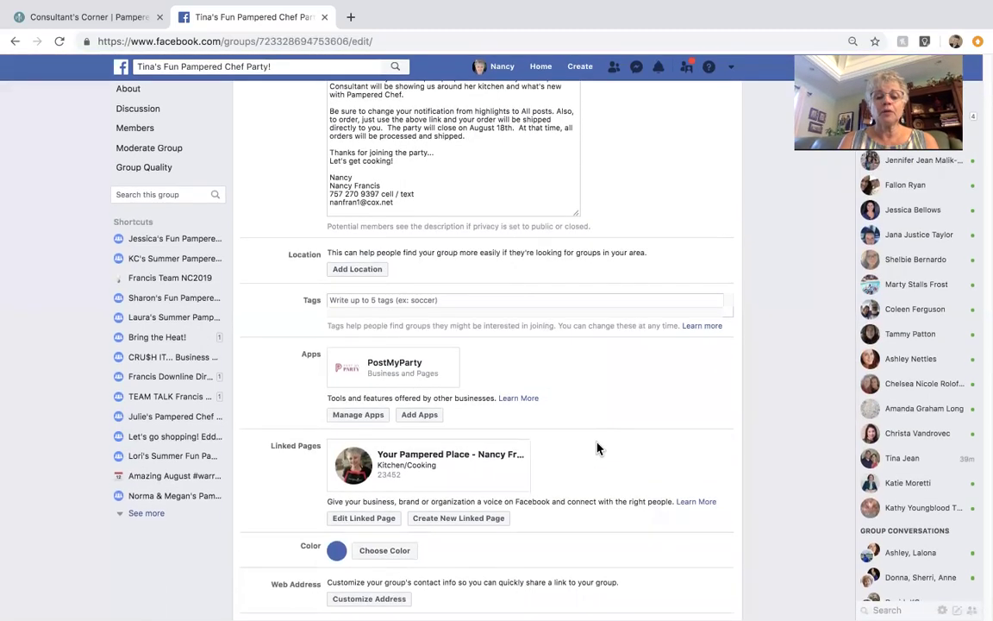
right_click(375, 453)
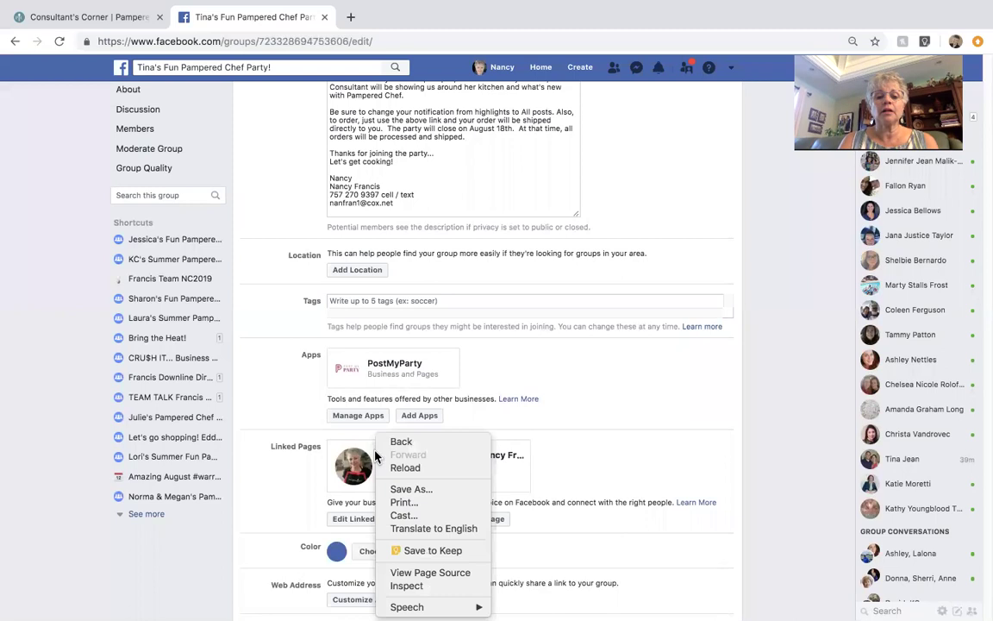
left_click(463, 169)
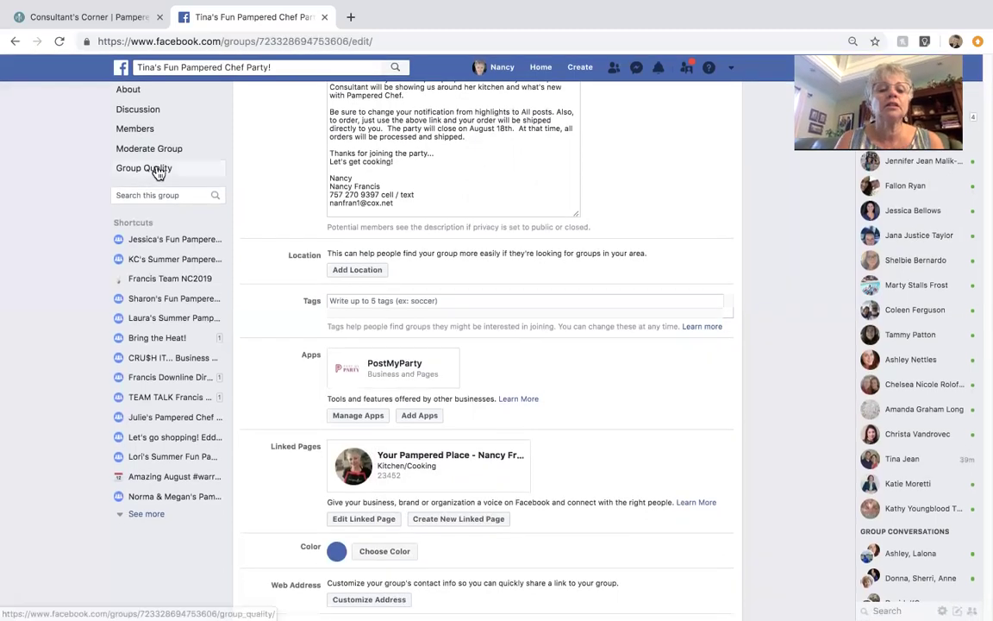
Step: View the group's About page with the full saved welcome description expanded
left_click(128, 94)
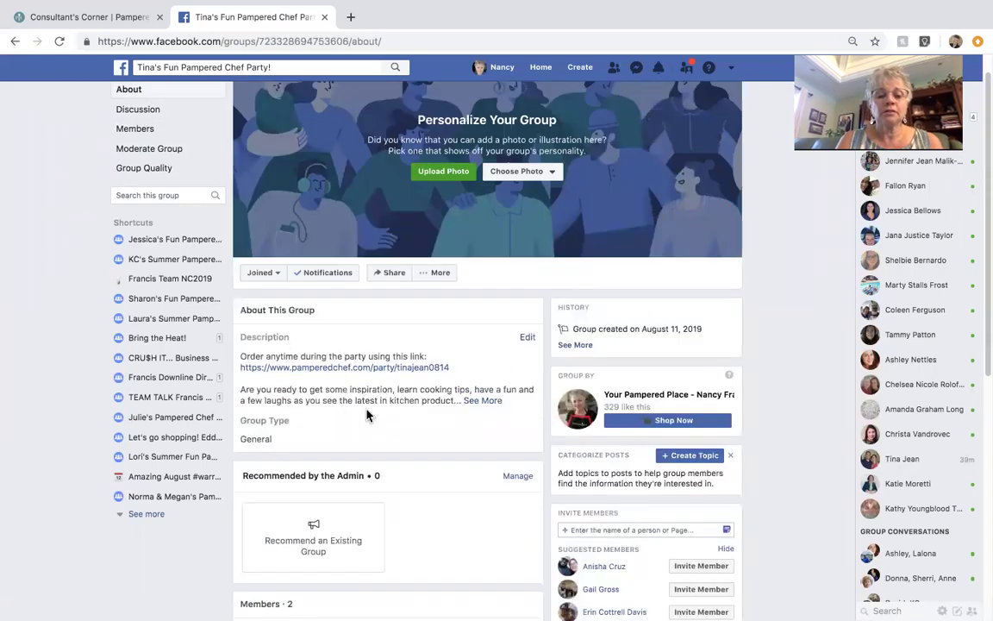
scroll(366, 414, "down", 2)
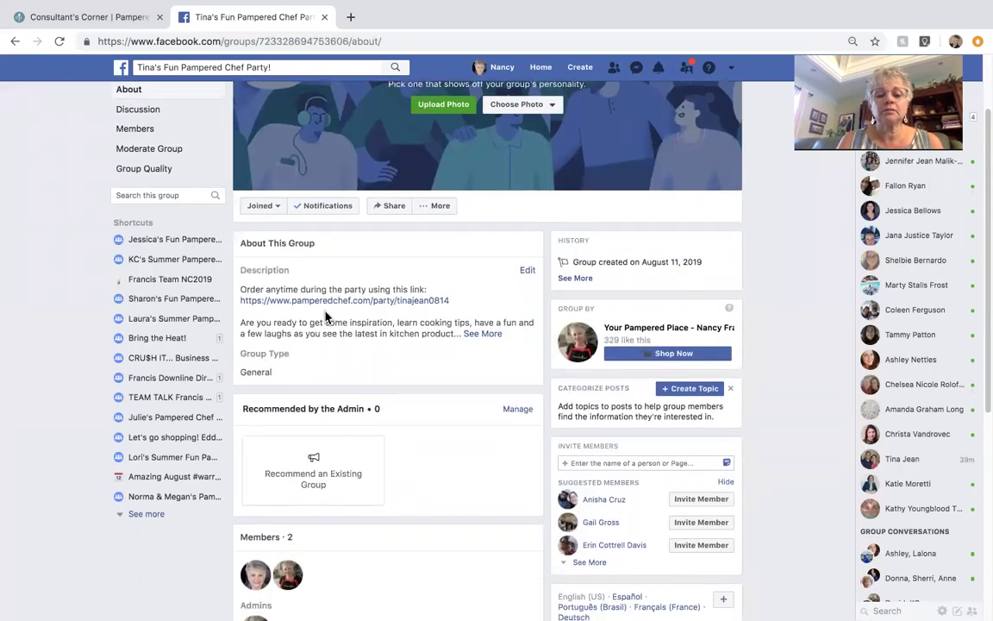
left_click(481, 334)
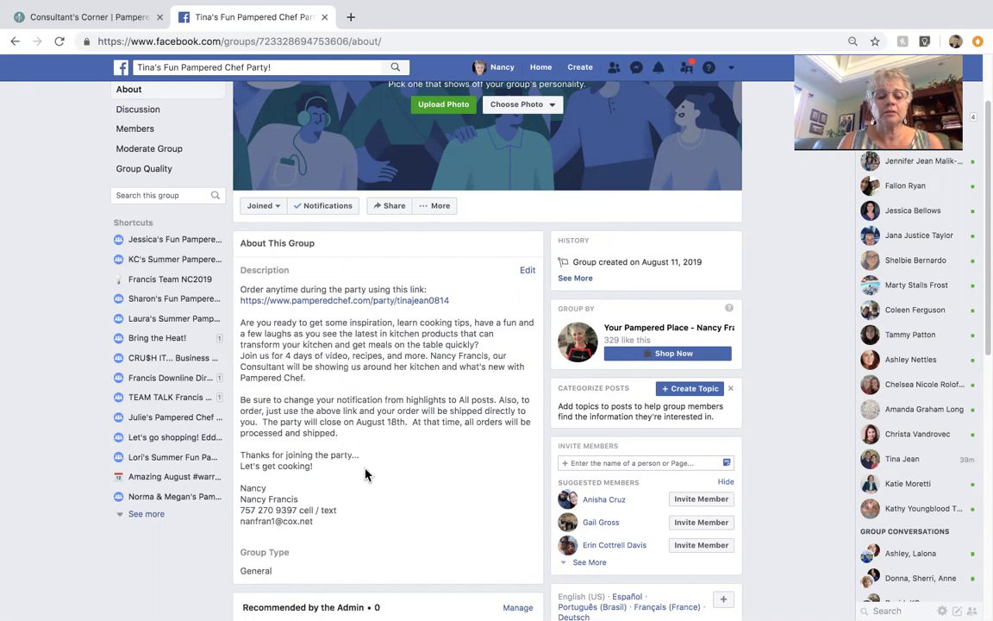
scroll(365, 472, "down", 2)
scroll(365, 473, "up", 3)
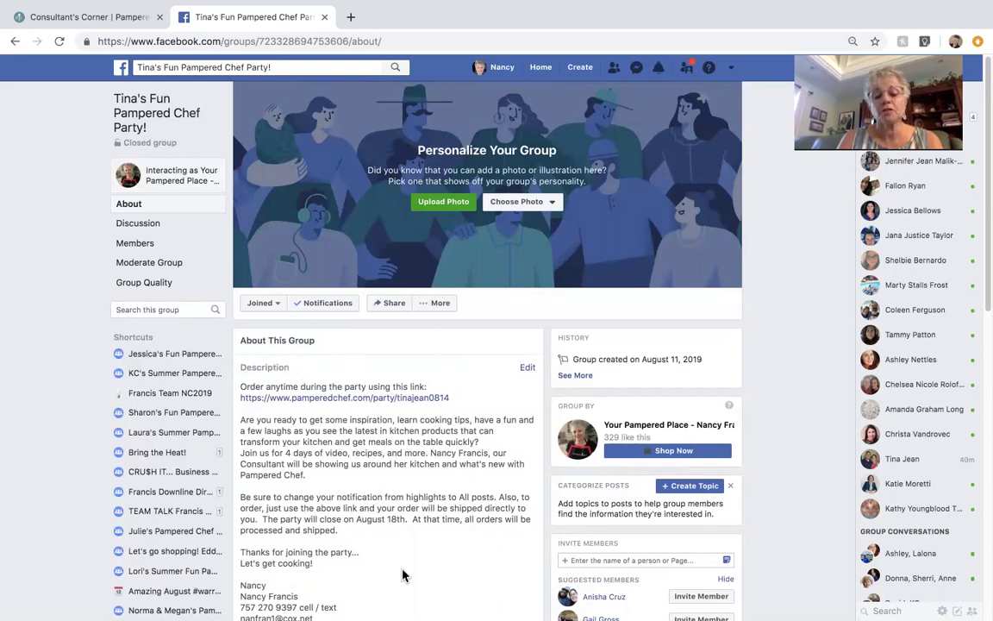
left_click(148, 226)
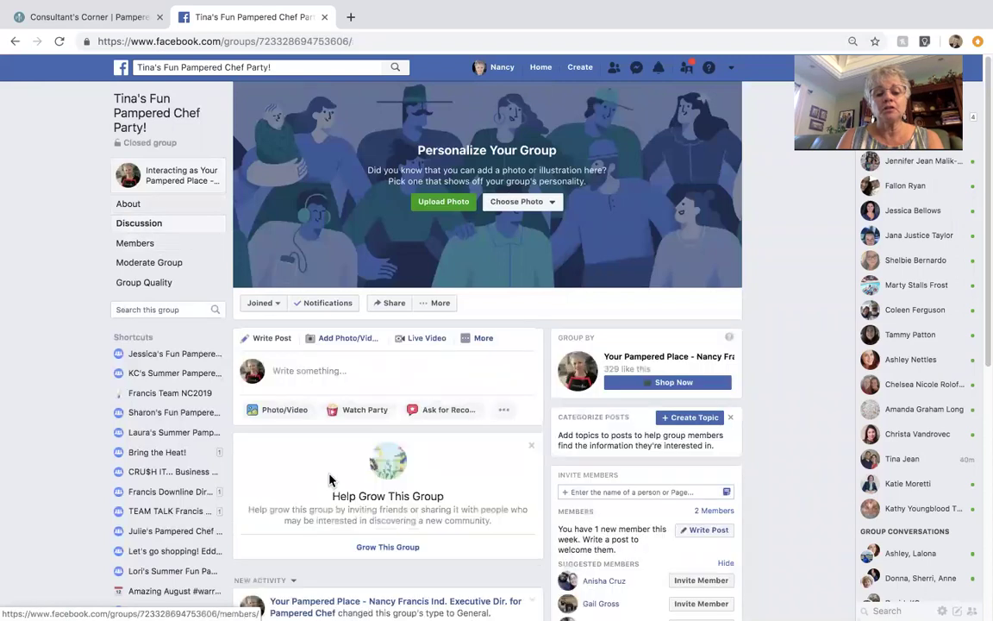
Step: Mark the description-update post with the ordering link as a group announcement
scroll(330, 480, "down", 1)
scroll(331, 480, "down", 5)
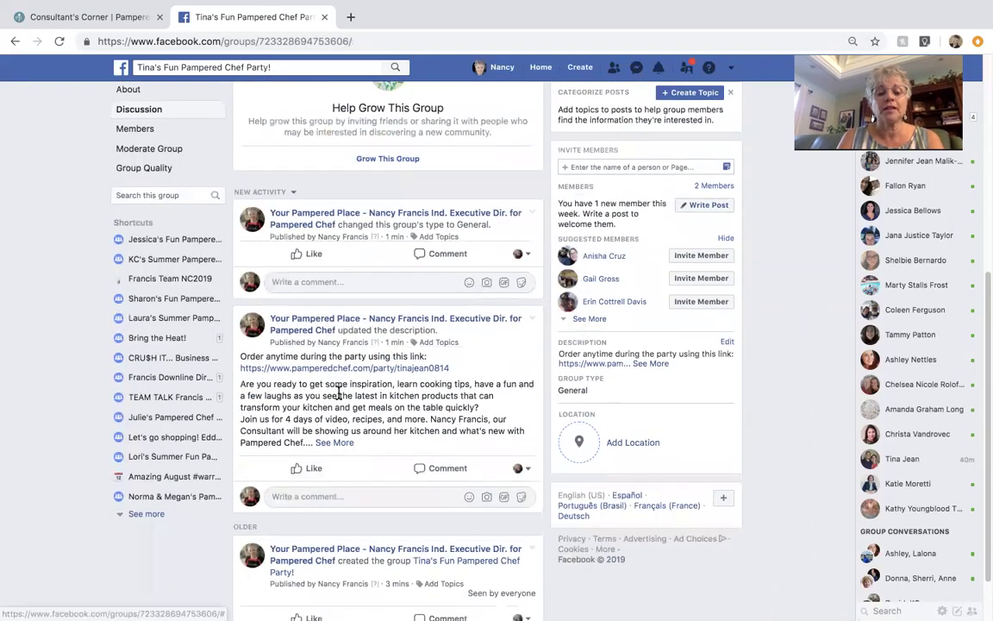
left_click(532, 319)
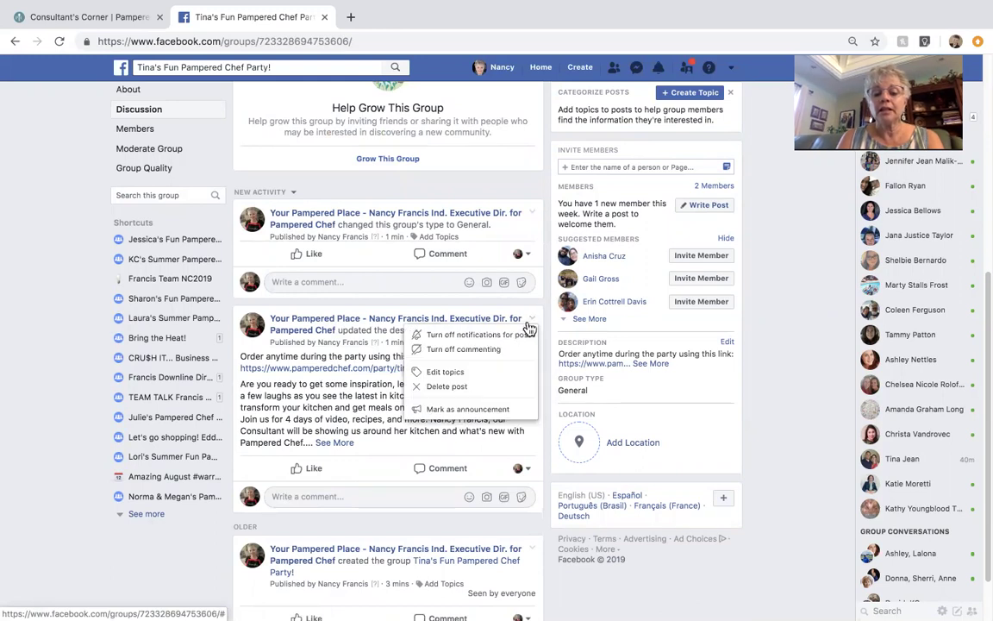
left_click(510, 412)
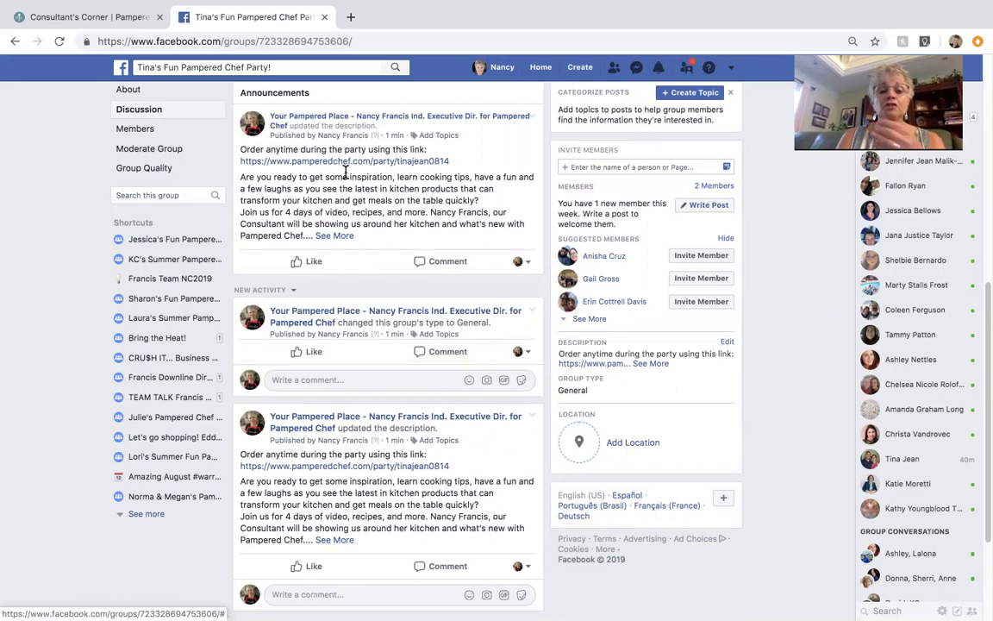
scroll(361, 196, "up", 2)
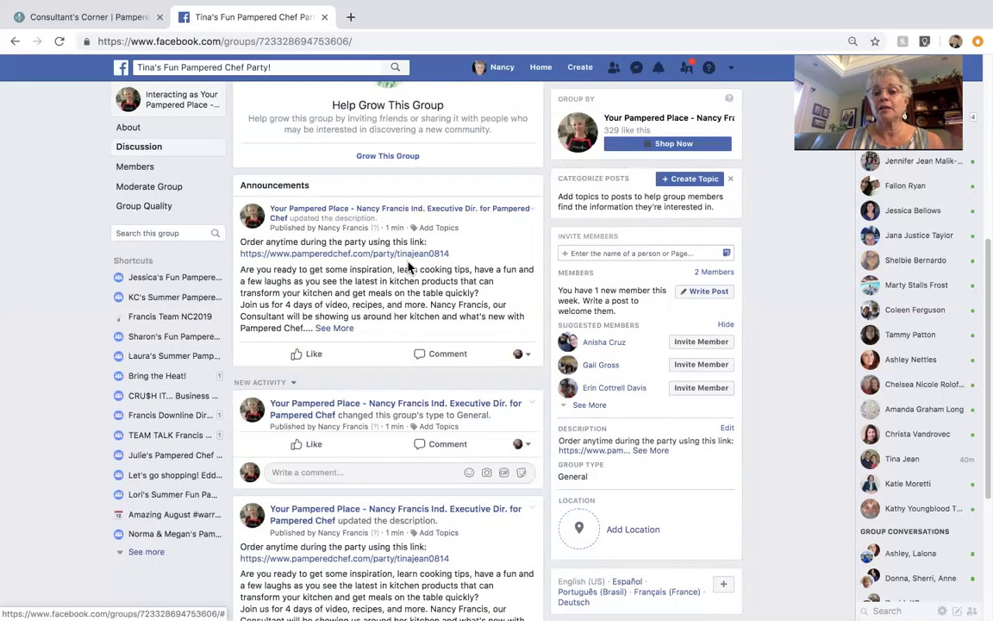
scroll(405, 268, "up", 5)
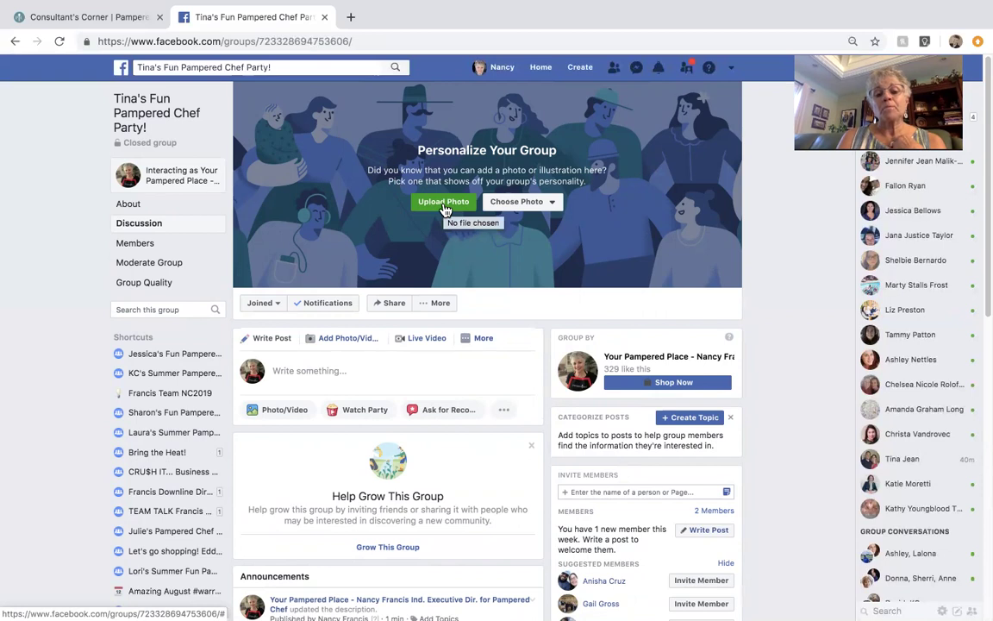
left_click(112, 19)
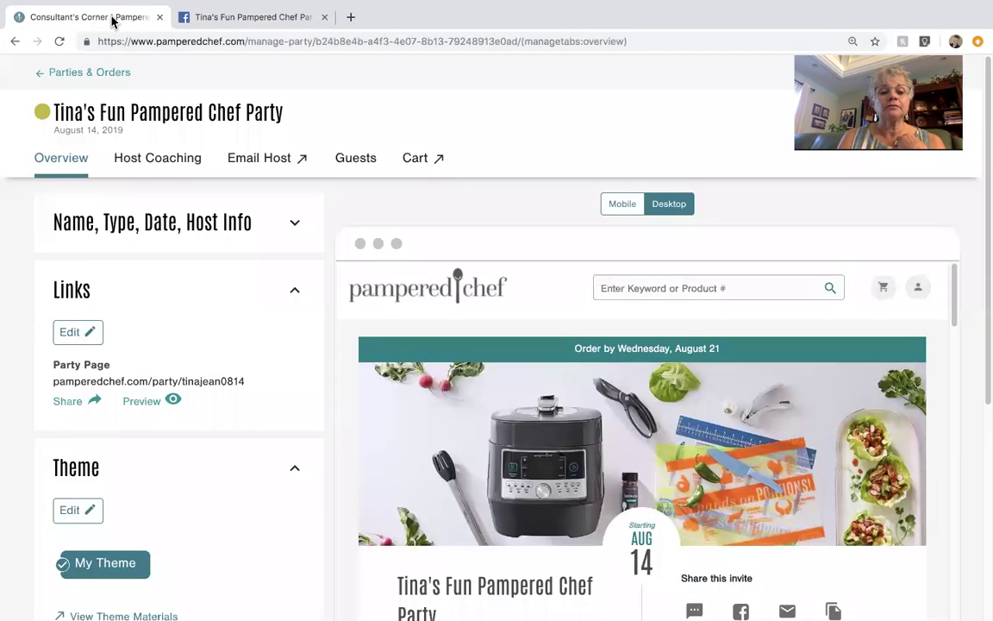
Step: Return to the Consultant's Corner dashboard and open Marketing Imagery's Party Themes collection
left_click(14, 41)
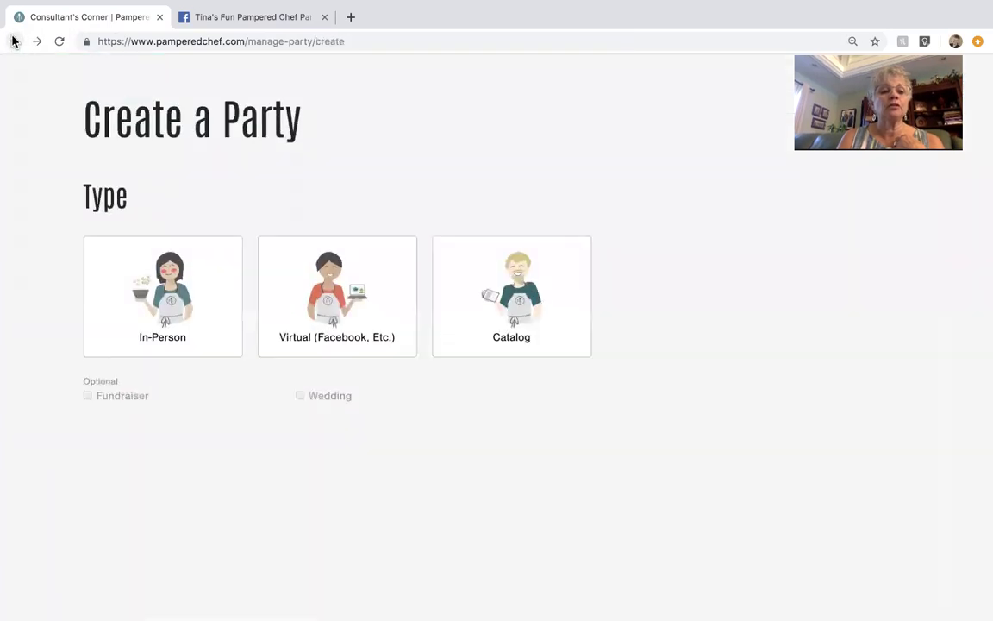
left_click(13, 41)
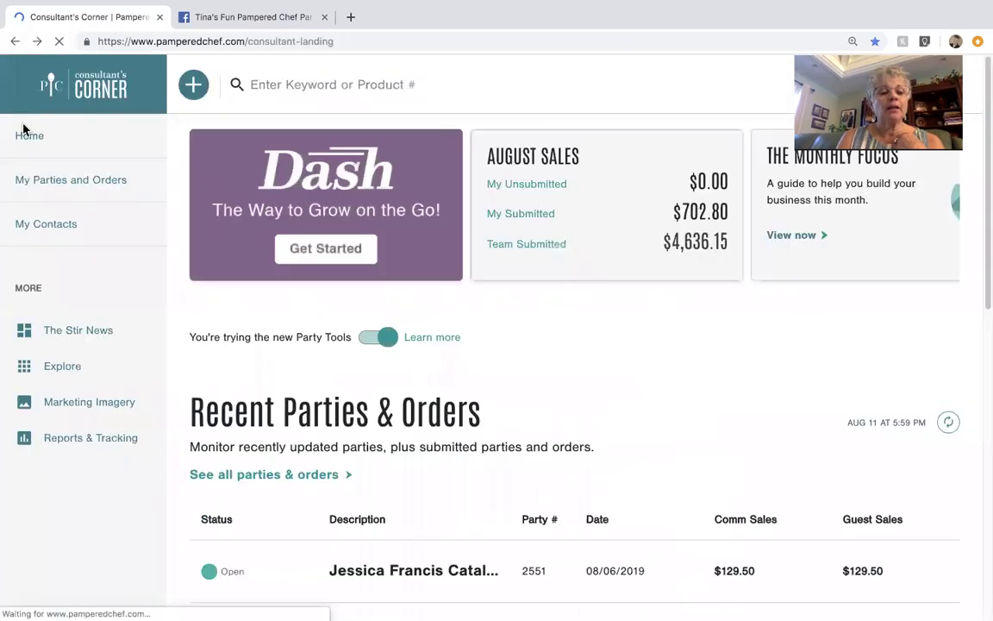
scroll(215, 197, "down", 3)
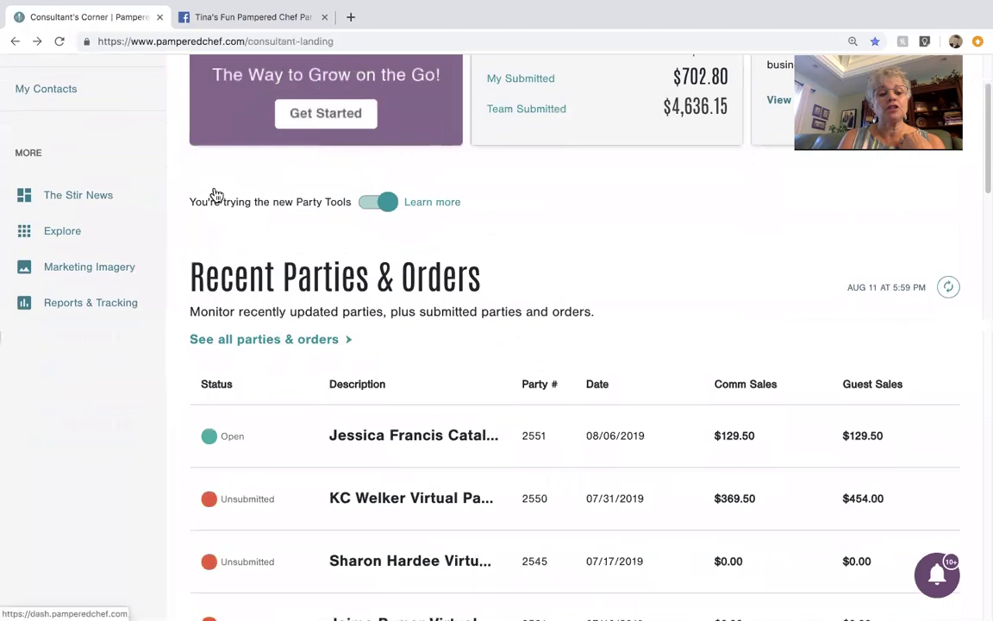
left_click(102, 272)
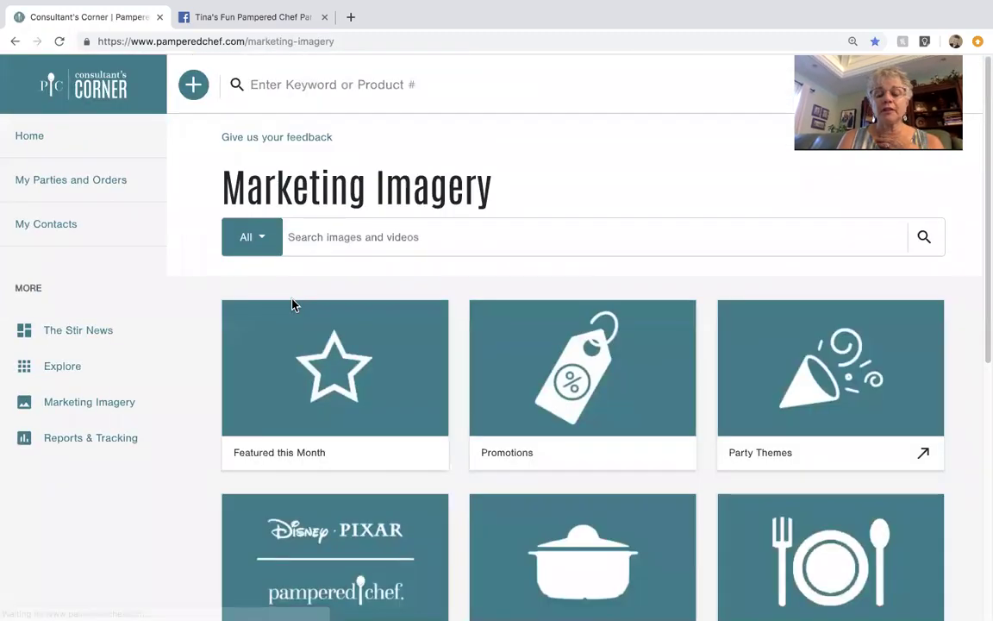
scroll(473, 404, "down", 3)
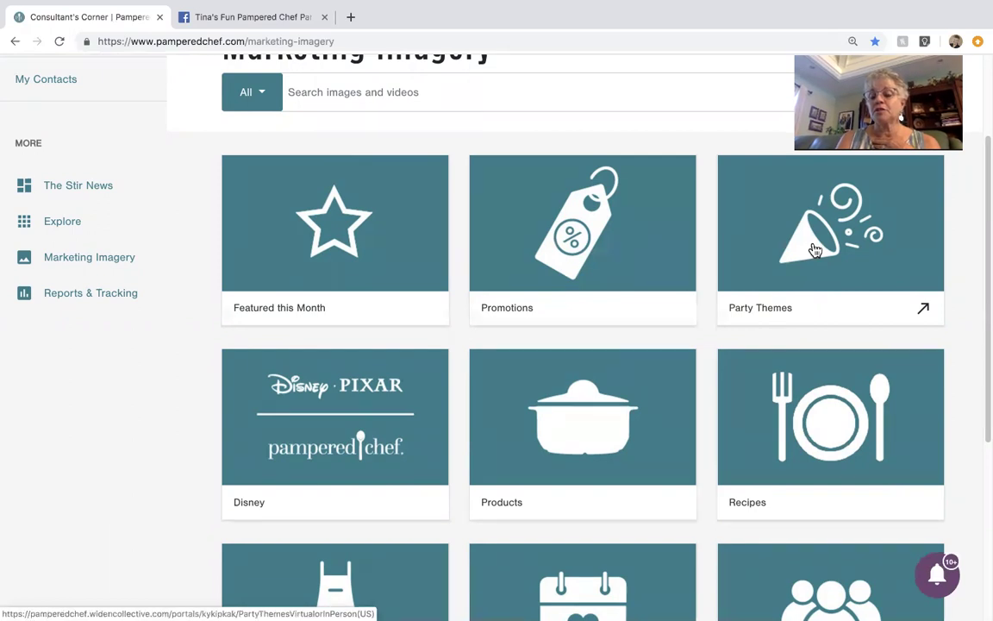
left_click(814, 250)
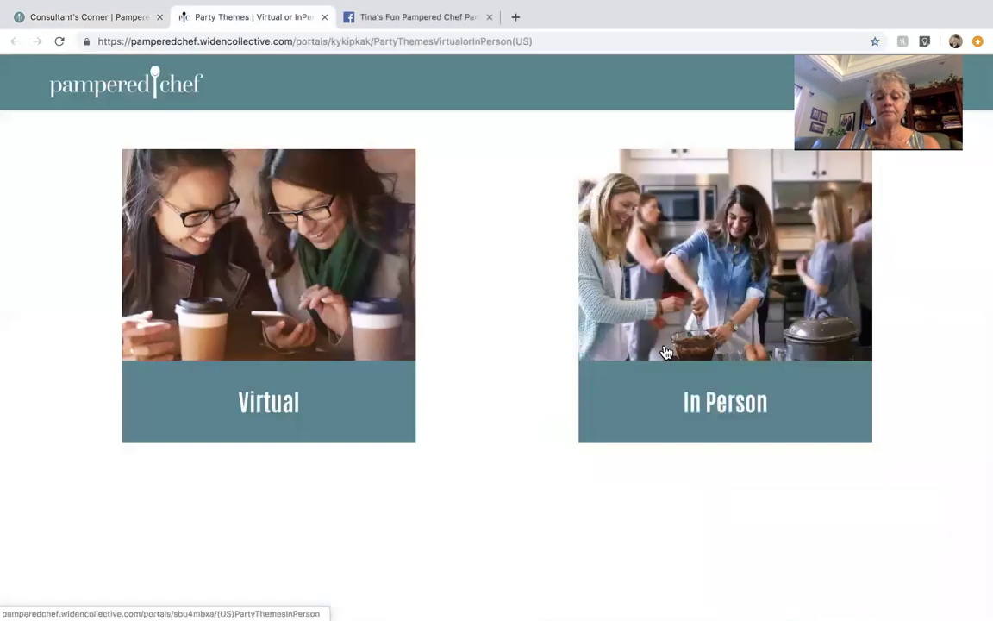
Step: Download the cover image from the Virtual Fast & Fresh Weeknight Meals Party Set-Up collection
left_click(301, 344)
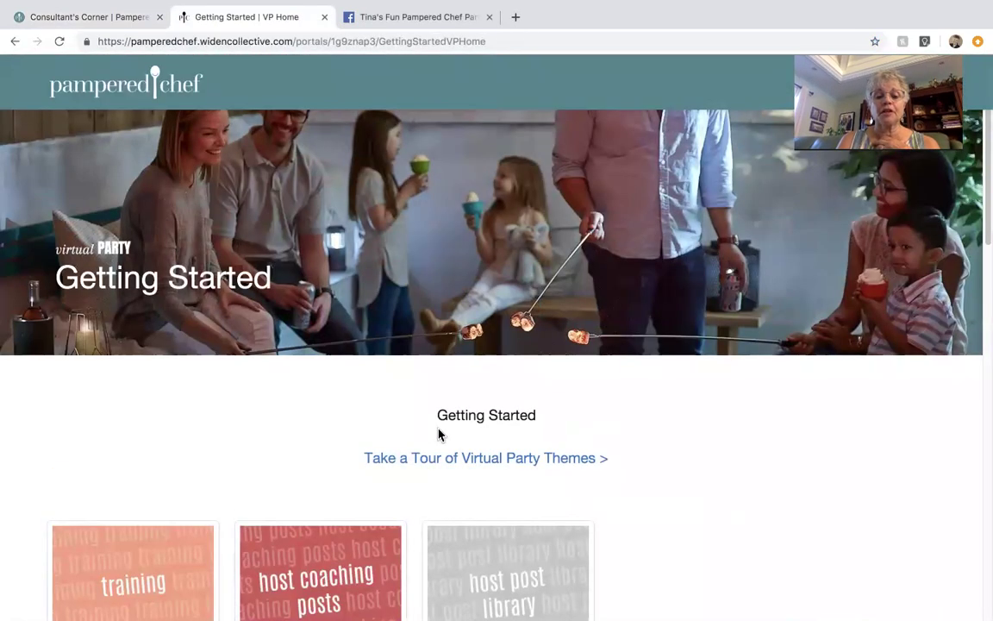
scroll(438, 434, "down", 7)
scroll(439, 433, "down", 5)
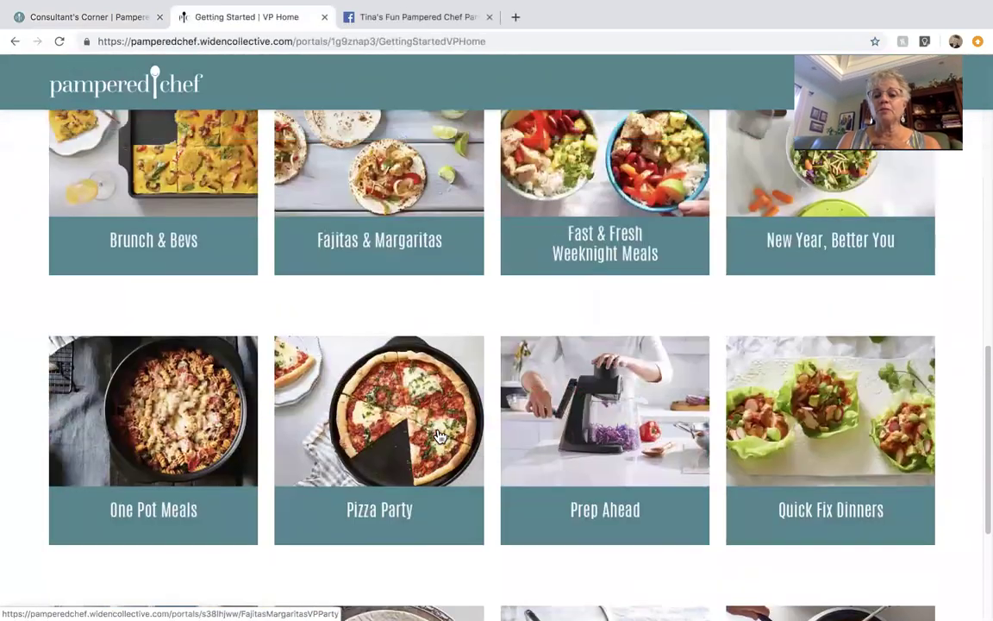
left_click(591, 237)
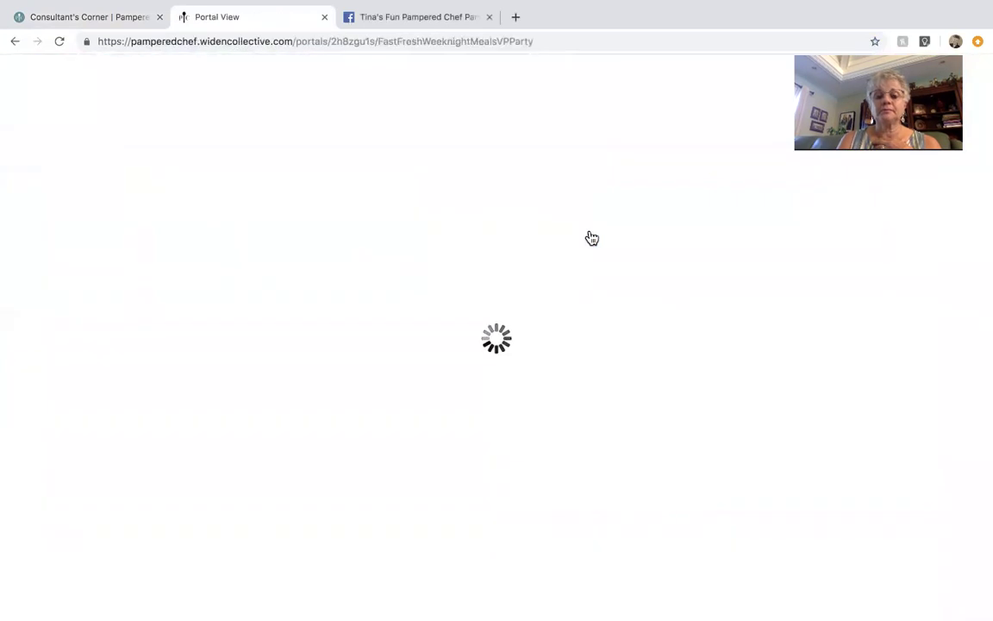
scroll(450, 248, "down", 5)
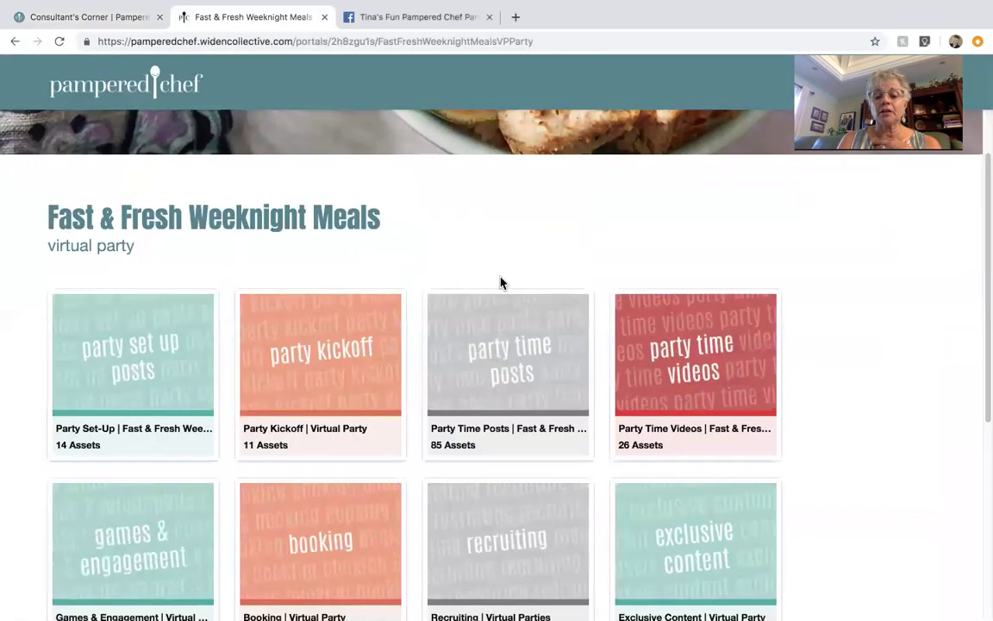
scroll(500, 281, "down", 2)
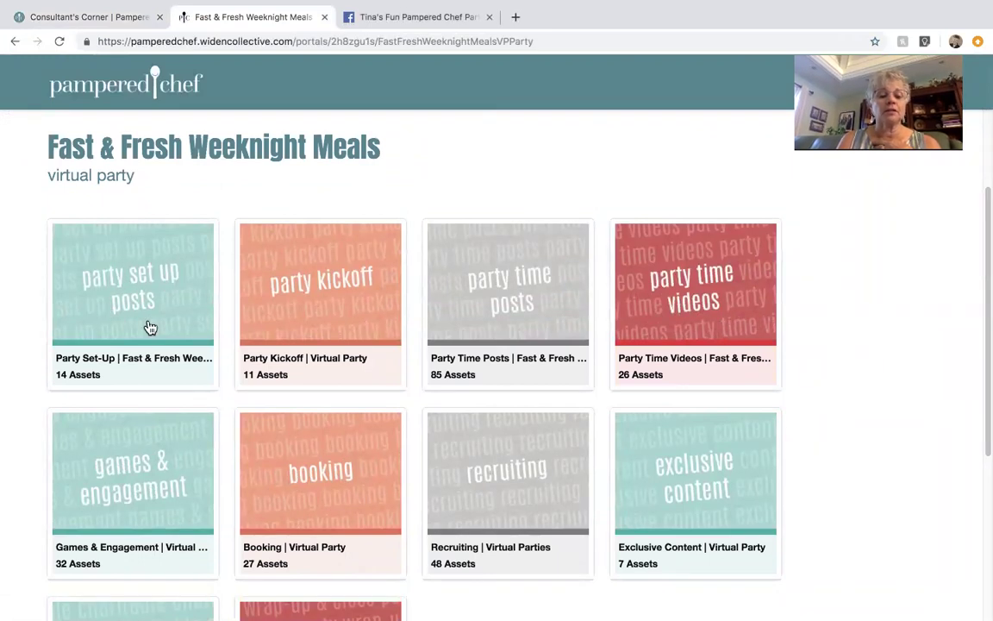
left_click(143, 303)
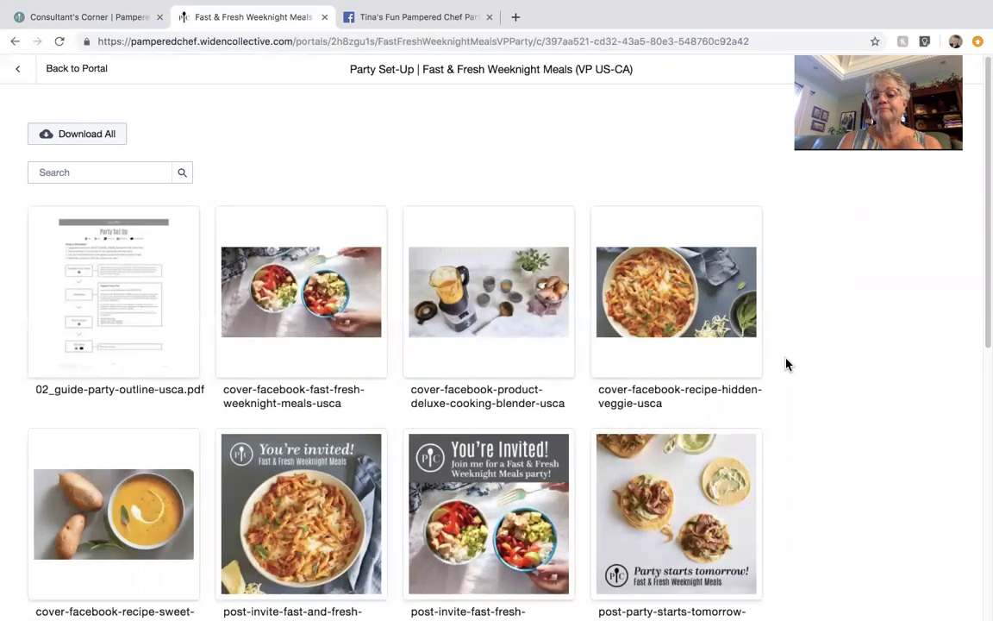
mouse_move(285, 307)
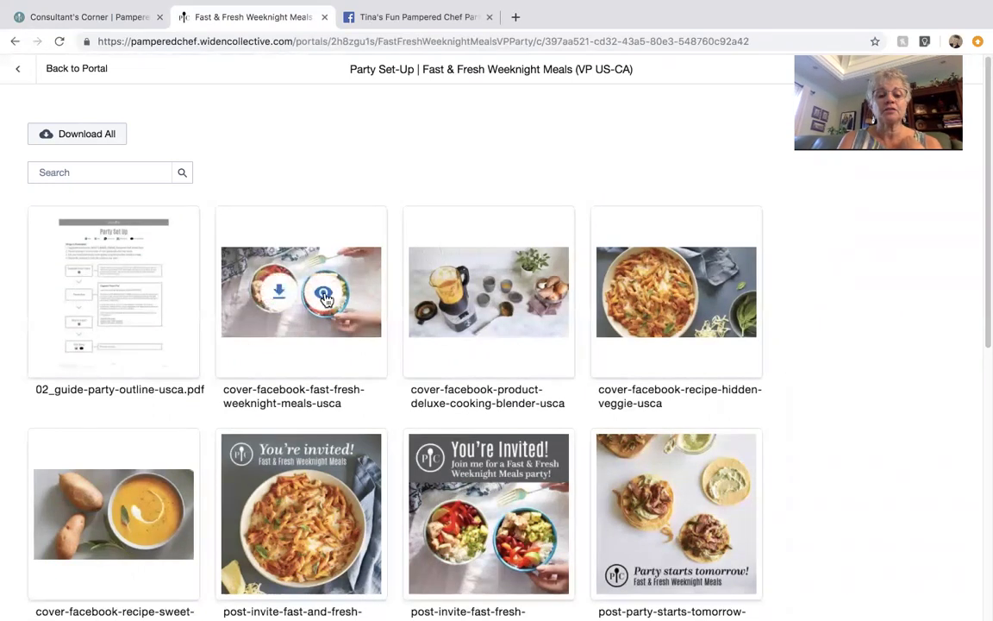
left_click(280, 297)
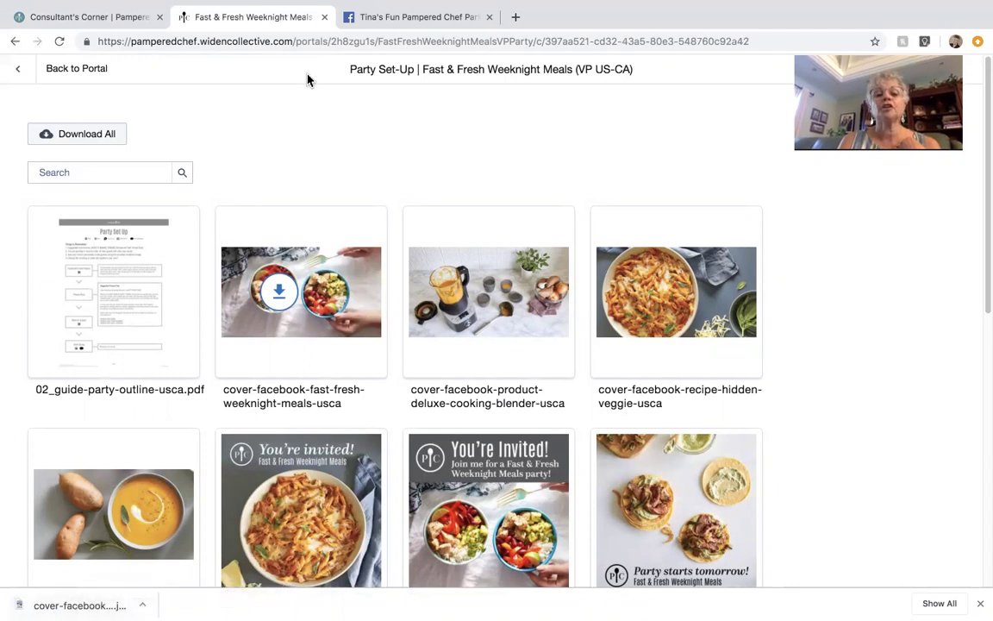
left_click(413, 18)
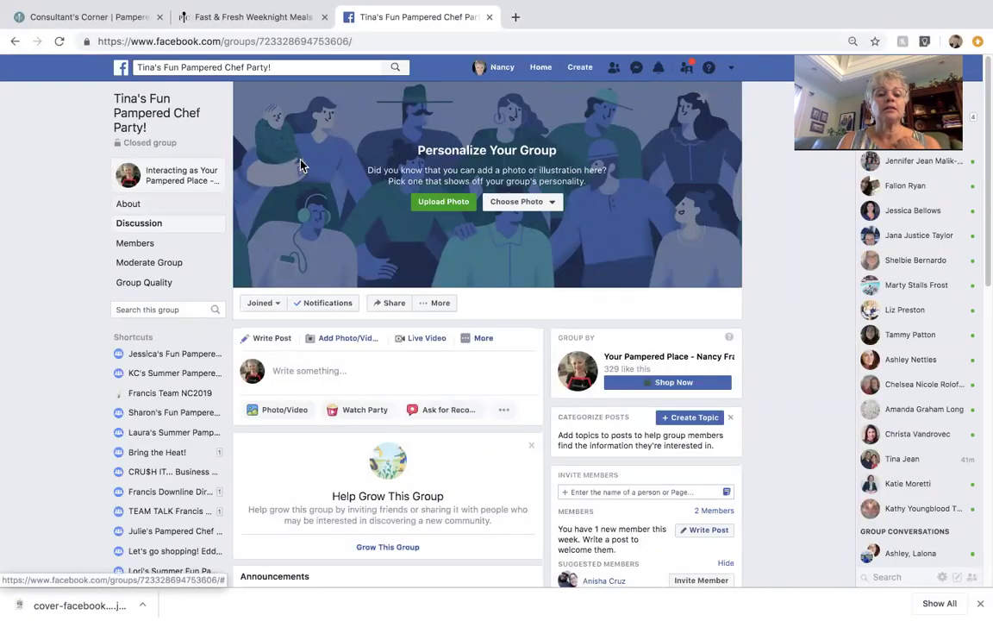
Step: Upload the downloaded food-bowls image as the group cover photo, reposition it and save
left_click(447, 205)
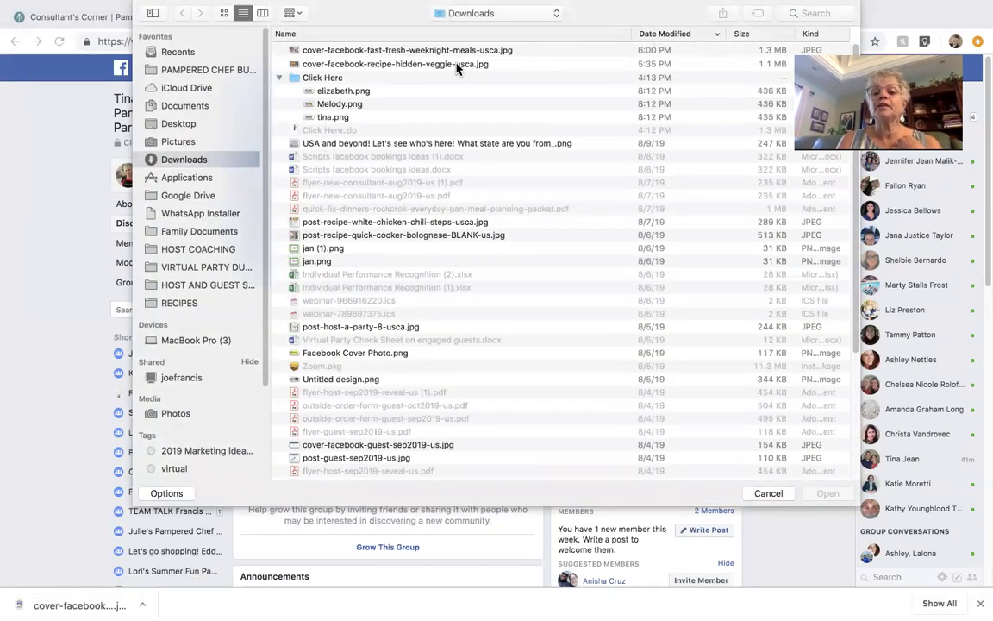
double_click(424, 57)
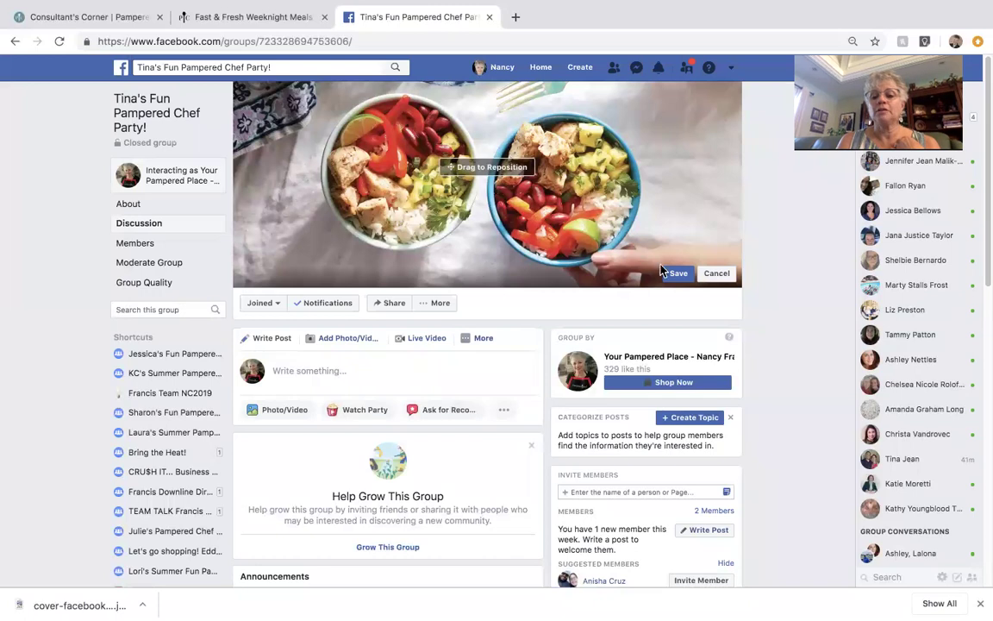
left_click_drag(468, 230, 457, 261)
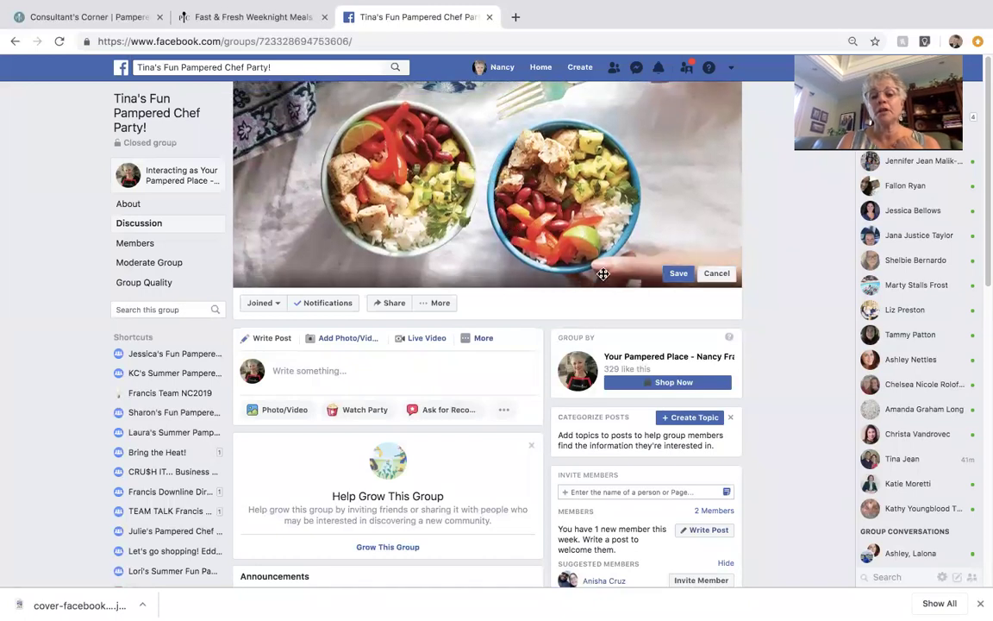
left_click(678, 276)
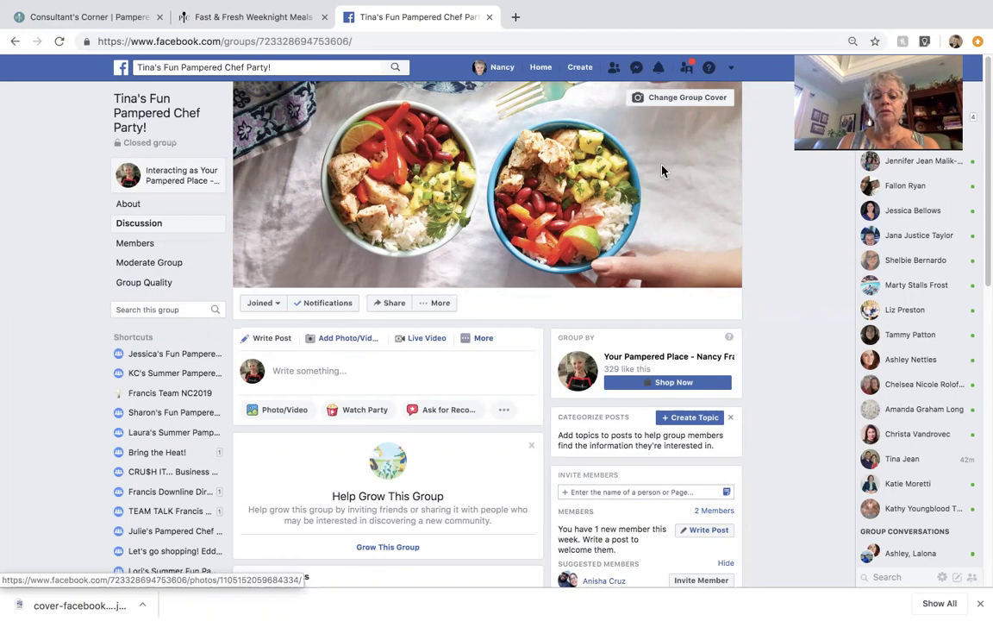
scroll(662, 170, "down", 3)
scroll(662, 170, "up", 1)
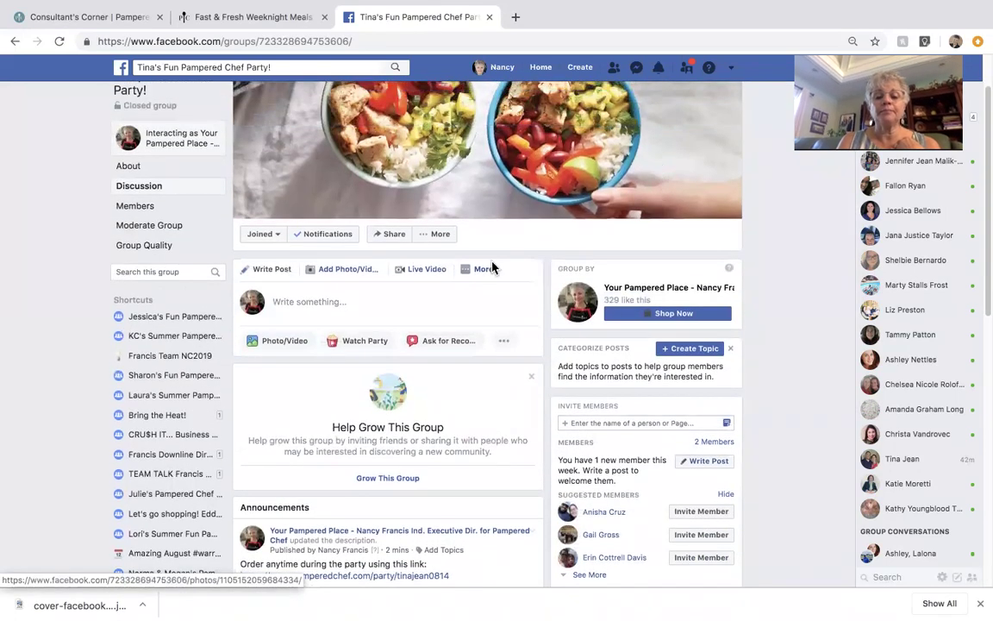
Step: Open the party group's Edit Group Settings page and save it again
left_click(440, 235)
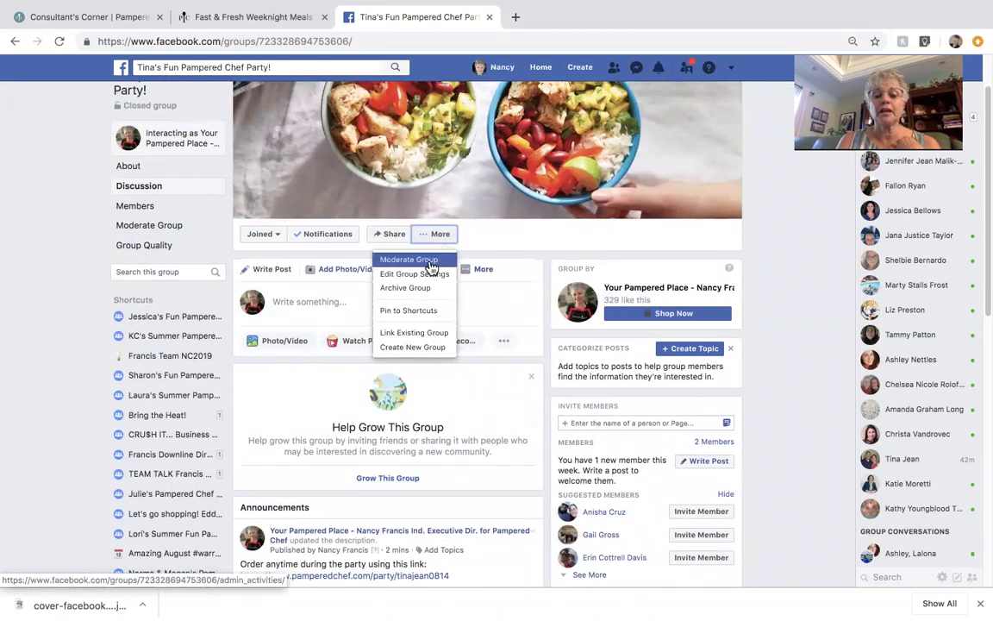
left_click(429, 275)
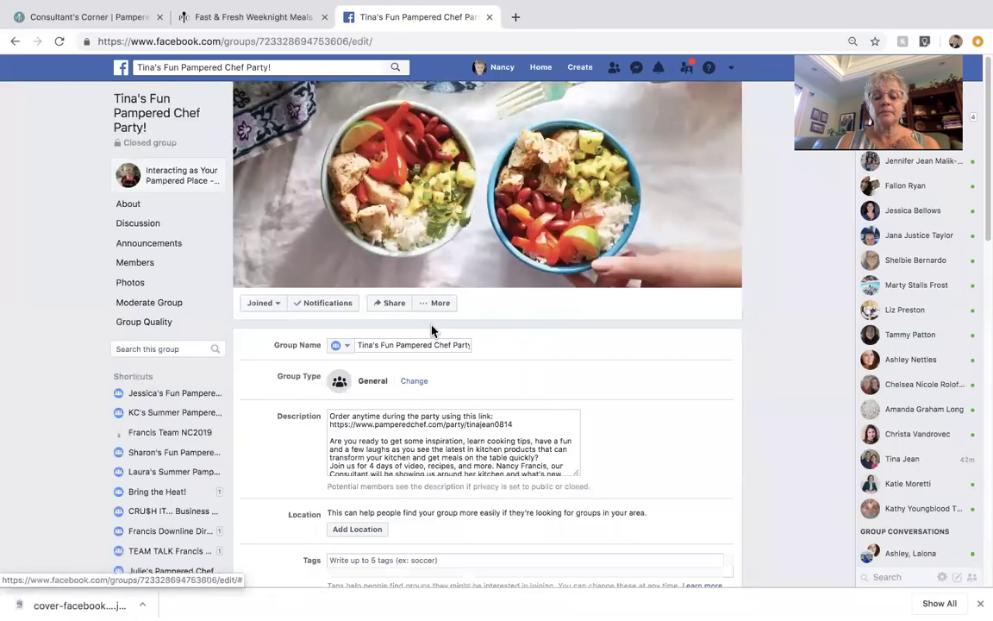
scroll(432, 327, "down", 5)
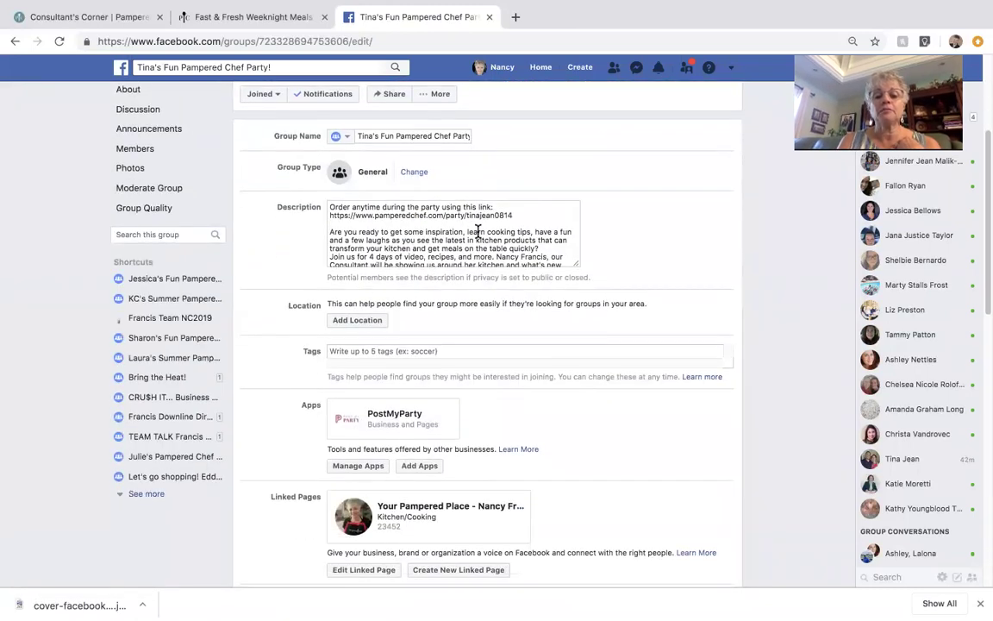
scroll(470, 300, "down", 1)
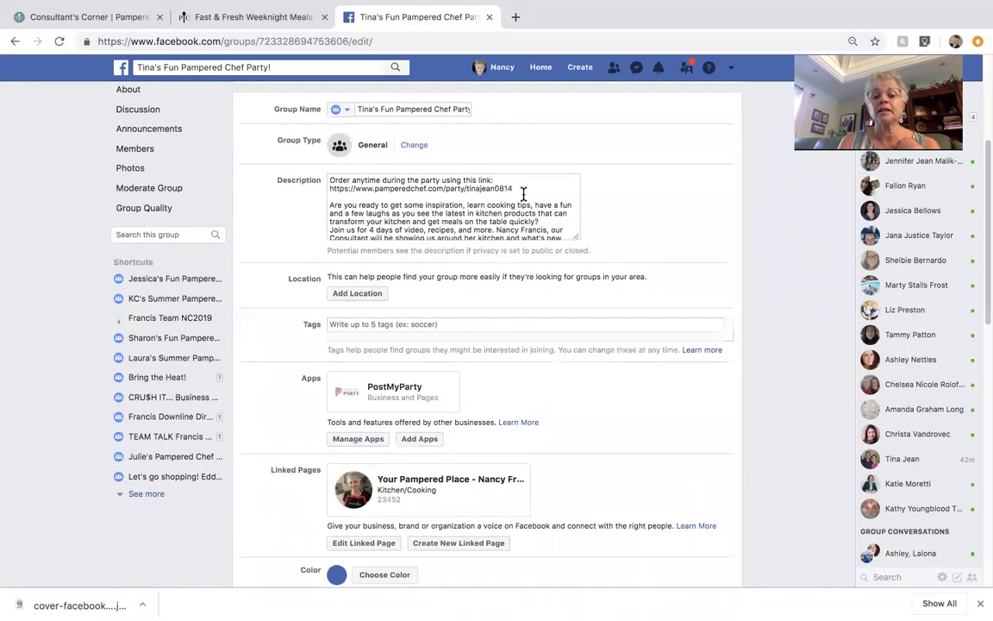
scroll(558, 324, "down", 4)
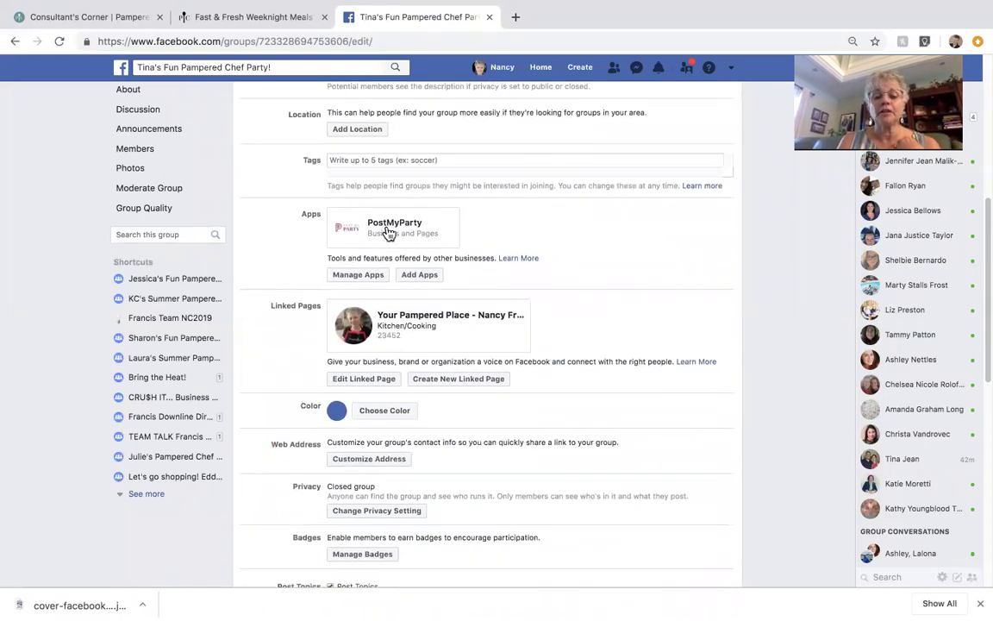
scroll(517, 316, "down", 12)
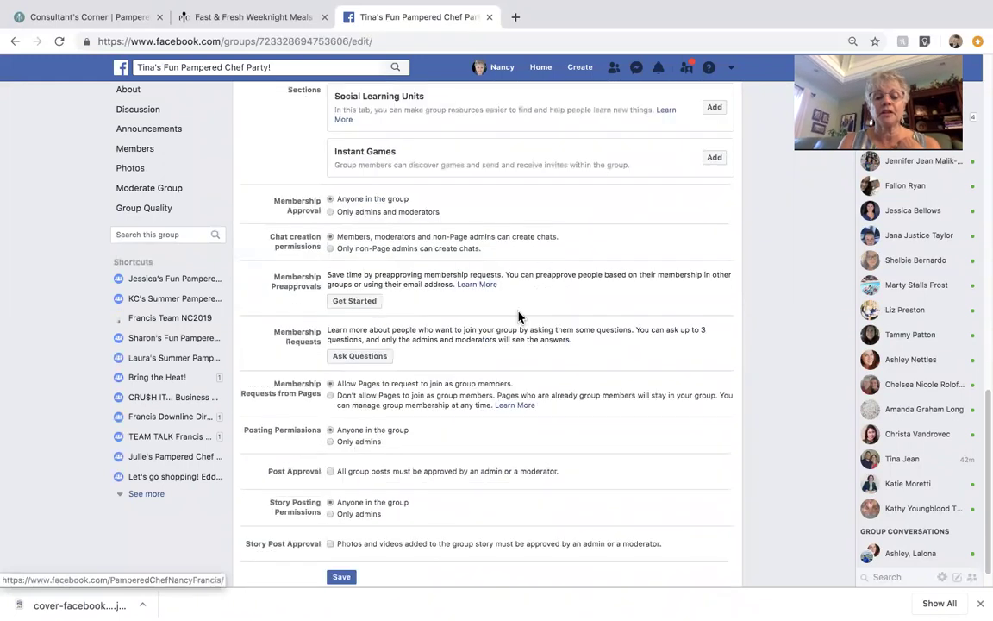
scroll(482, 345, "down", 1)
left_click(343, 550)
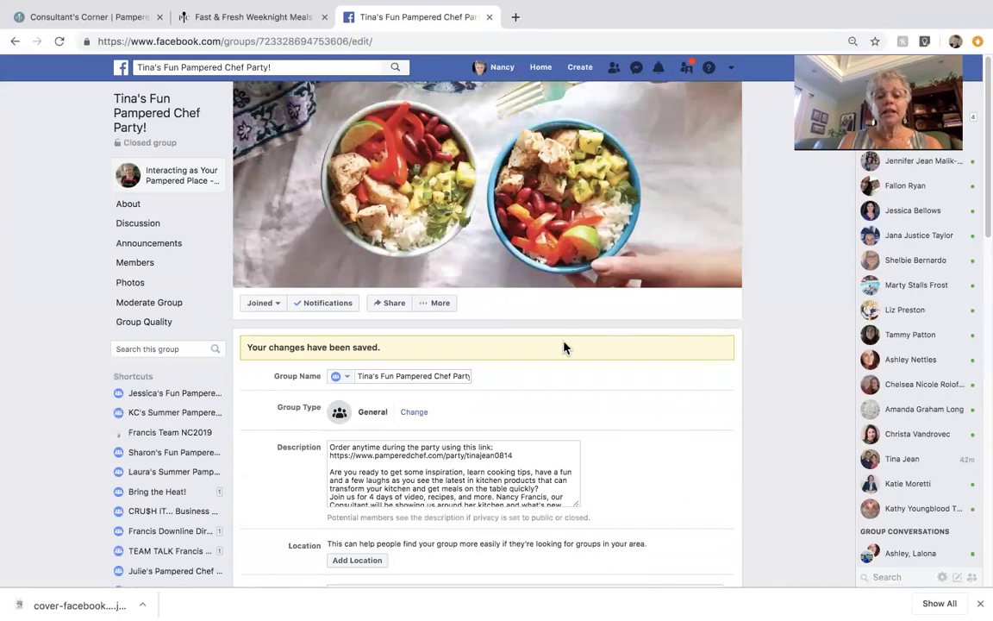
left_click(438, 309)
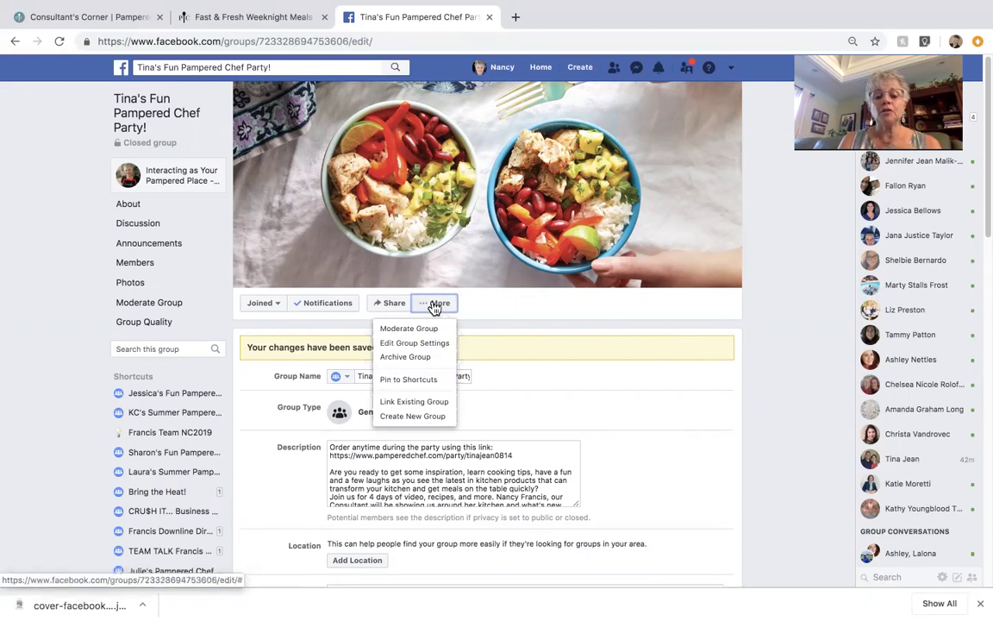
left_click(429, 381)
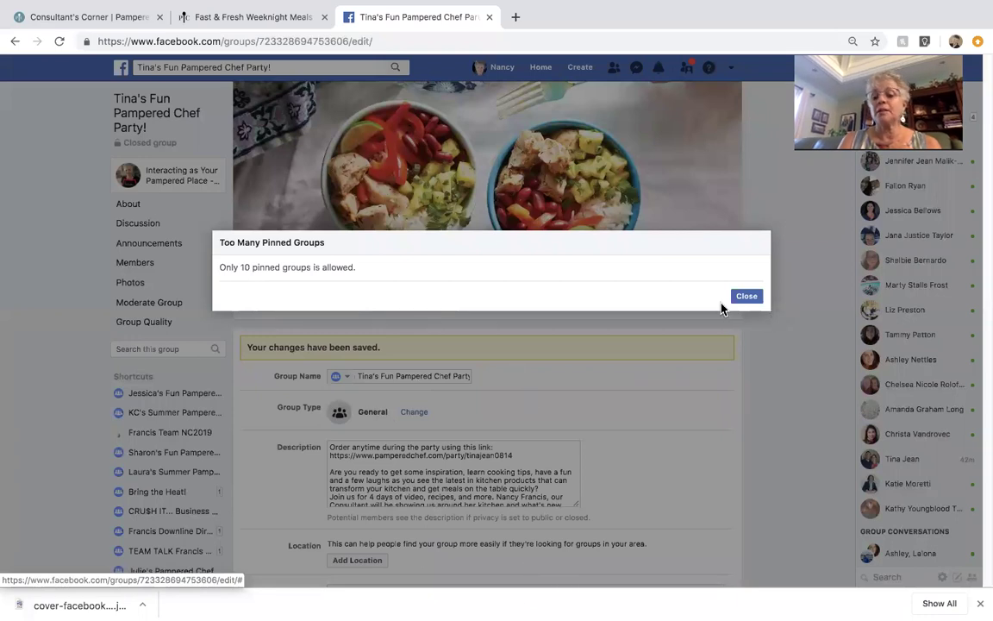
left_click(746, 297)
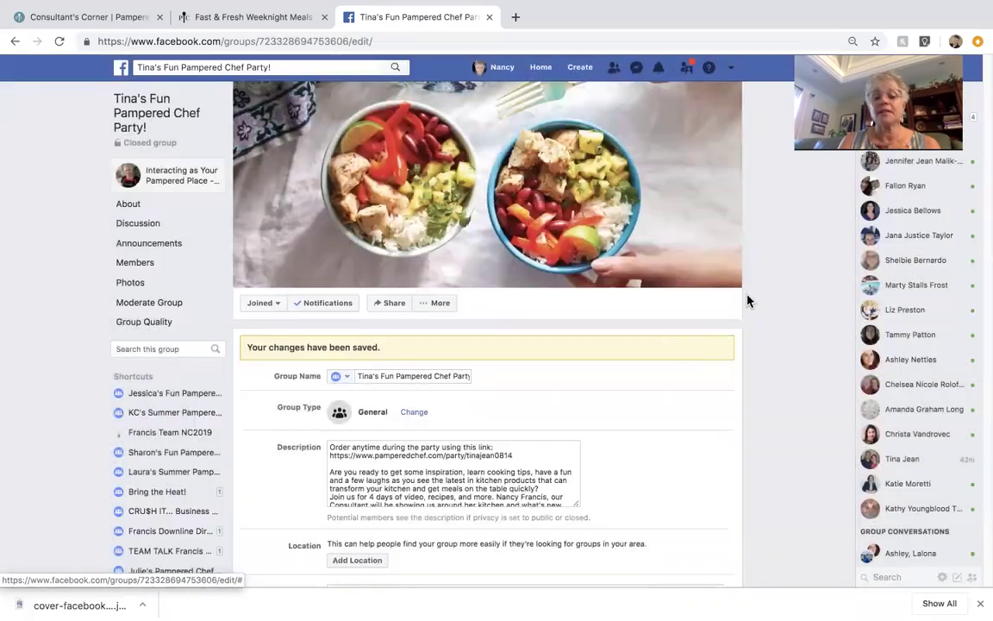
Step: Unpin the older party group from the shortcuts list and return to the new group's settings
left_click(217, 396)
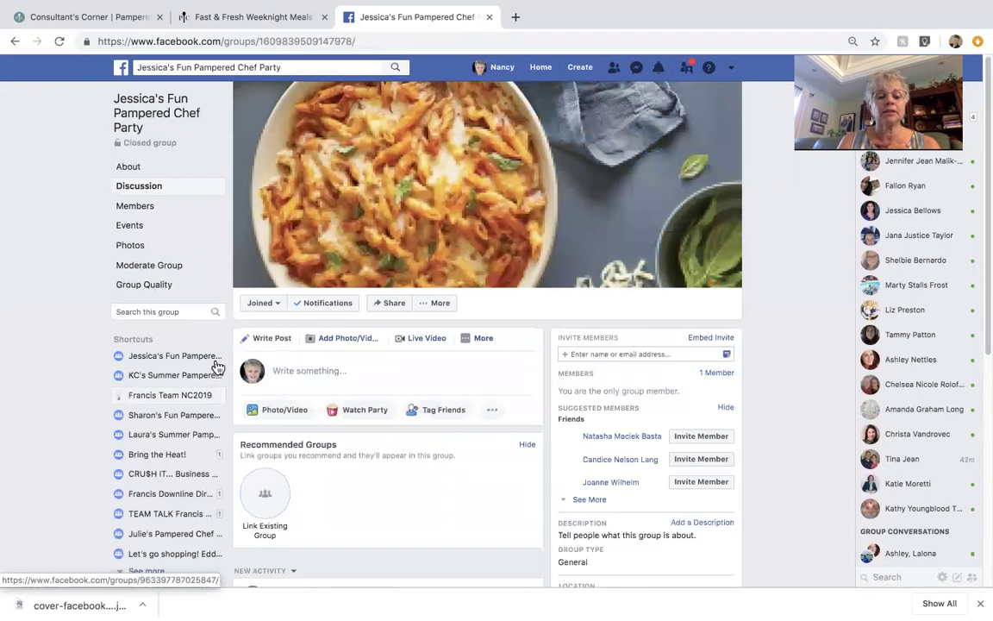
right_click(216, 361)
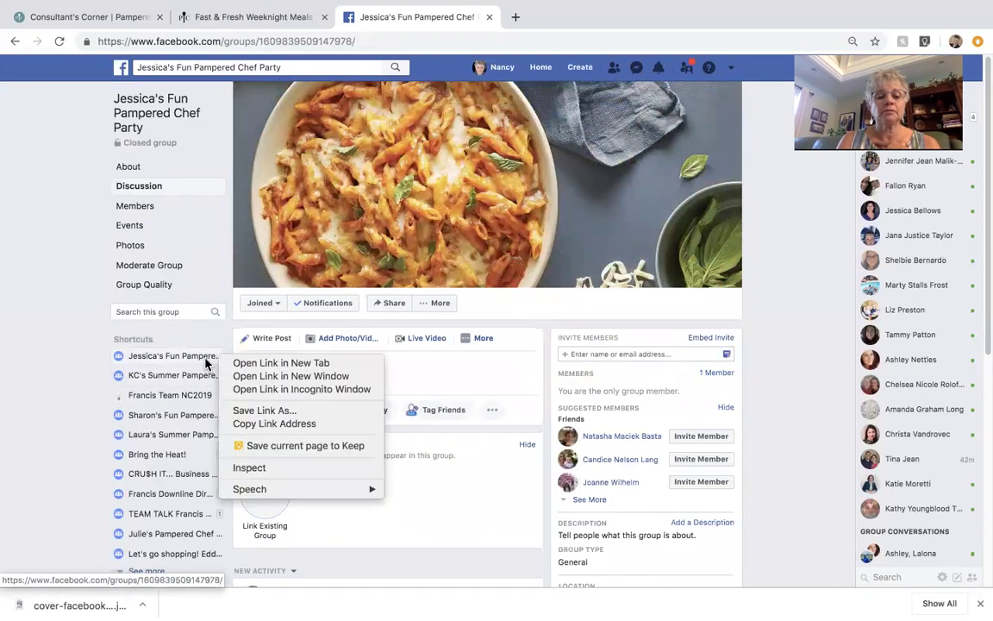
left_click(206, 365)
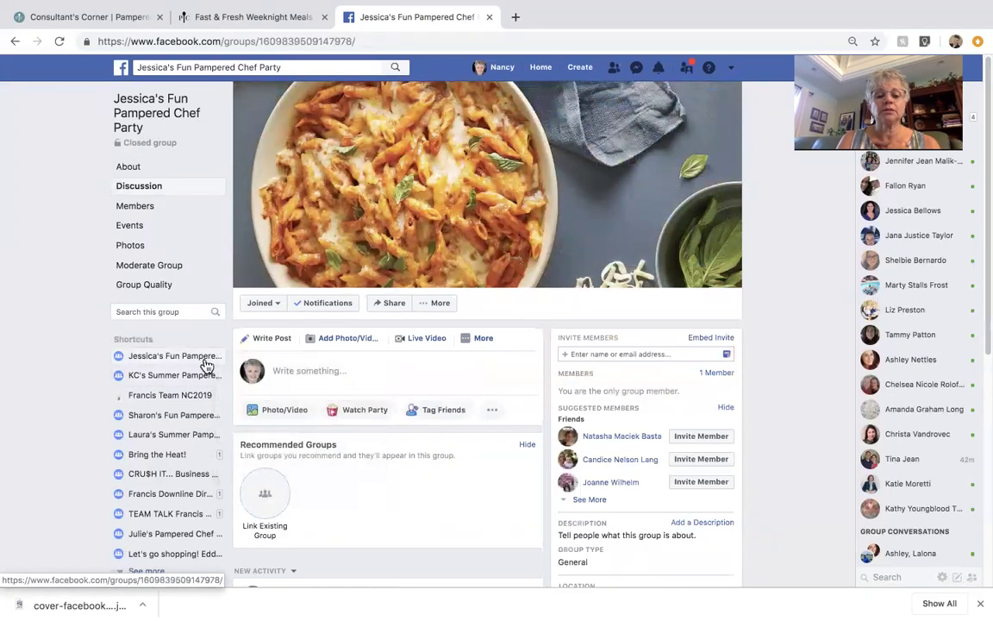
left_click(437, 305)
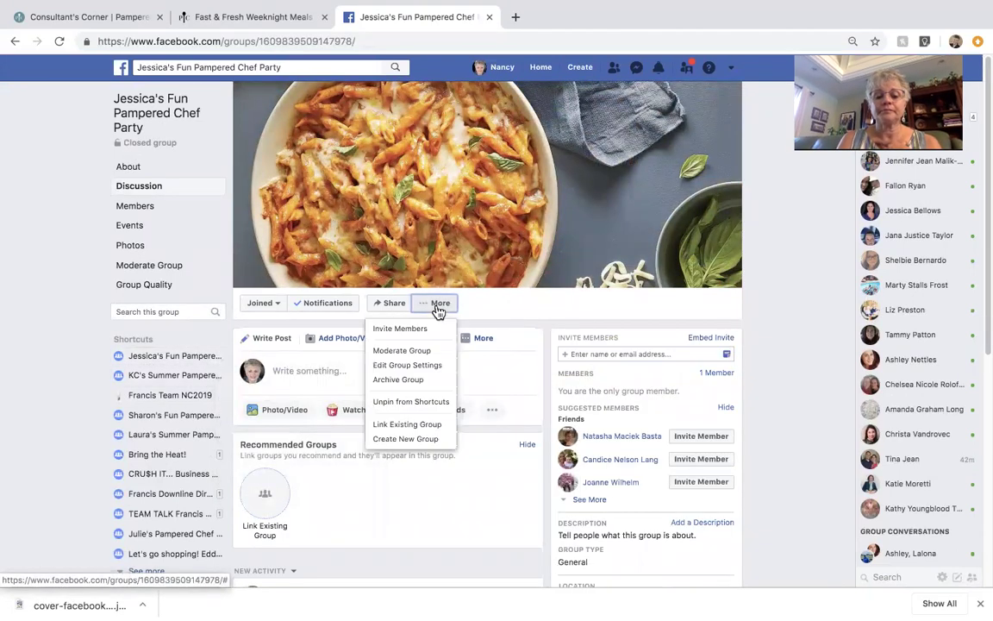
left_click(427, 402)
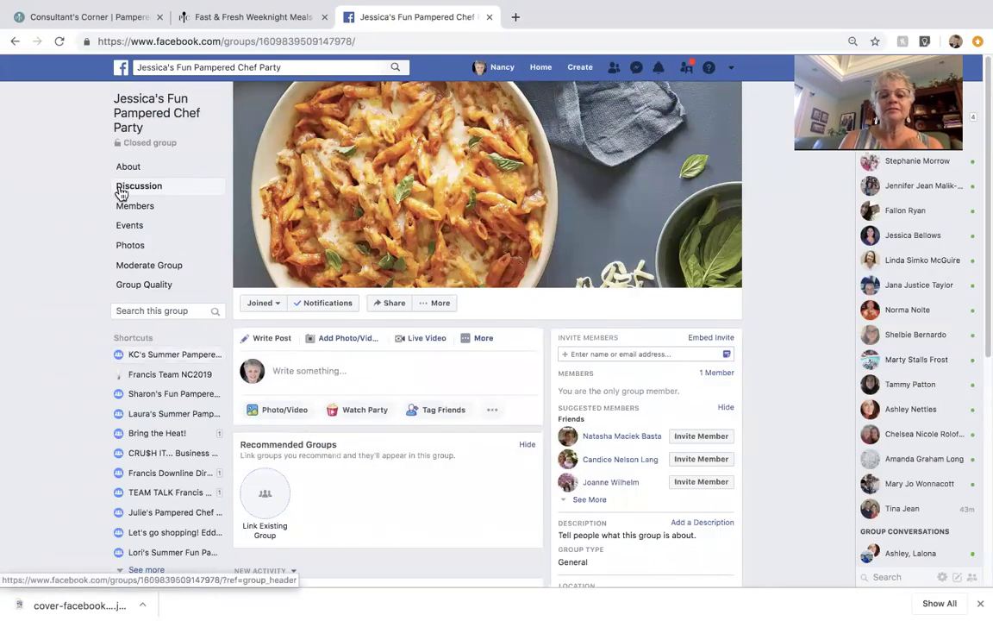
left_click(13, 40)
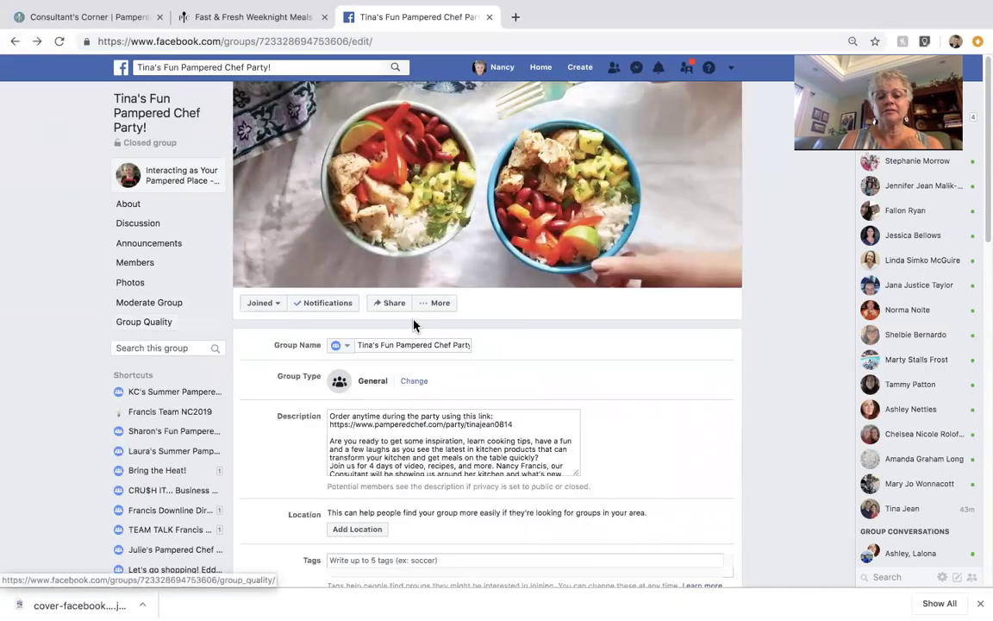
Step: Pin Tina's Fun Pampered Chef Party group to the shortcuts and copy its web address from the Discussion page
left_click(433, 305)
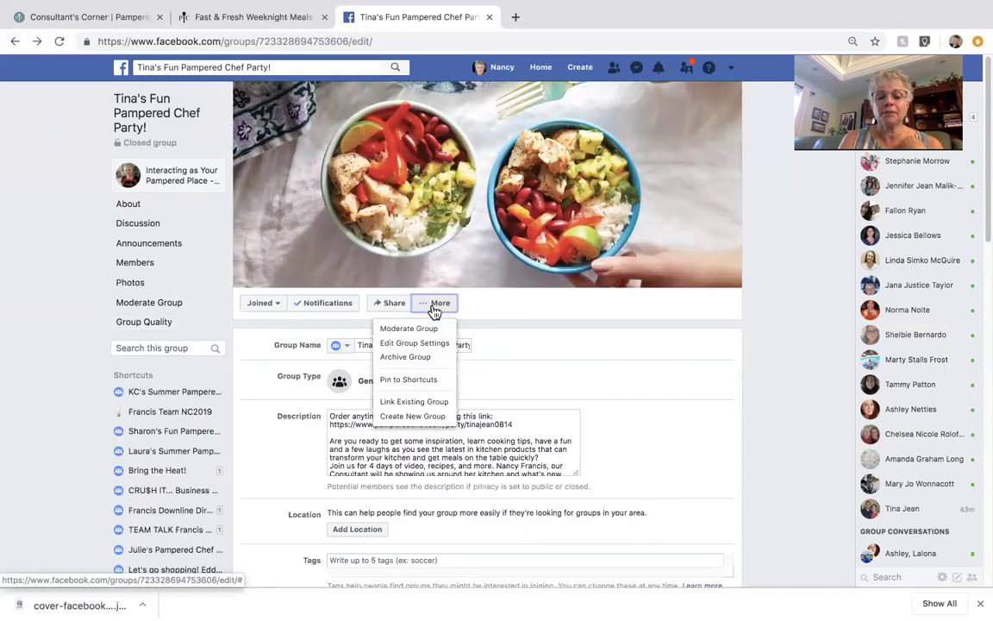
left_click(420, 380)
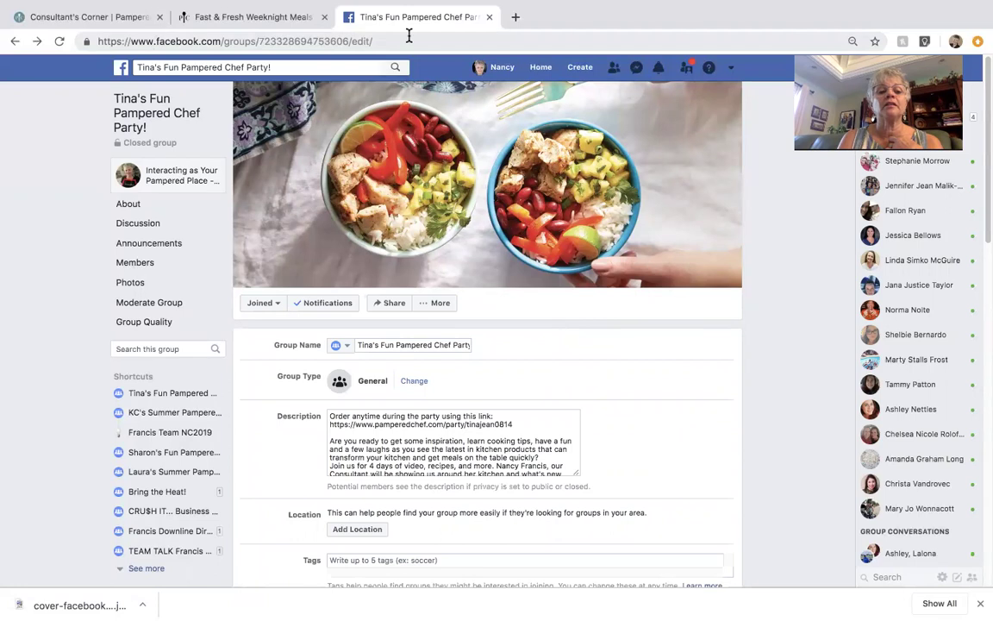
left_click(140, 223)
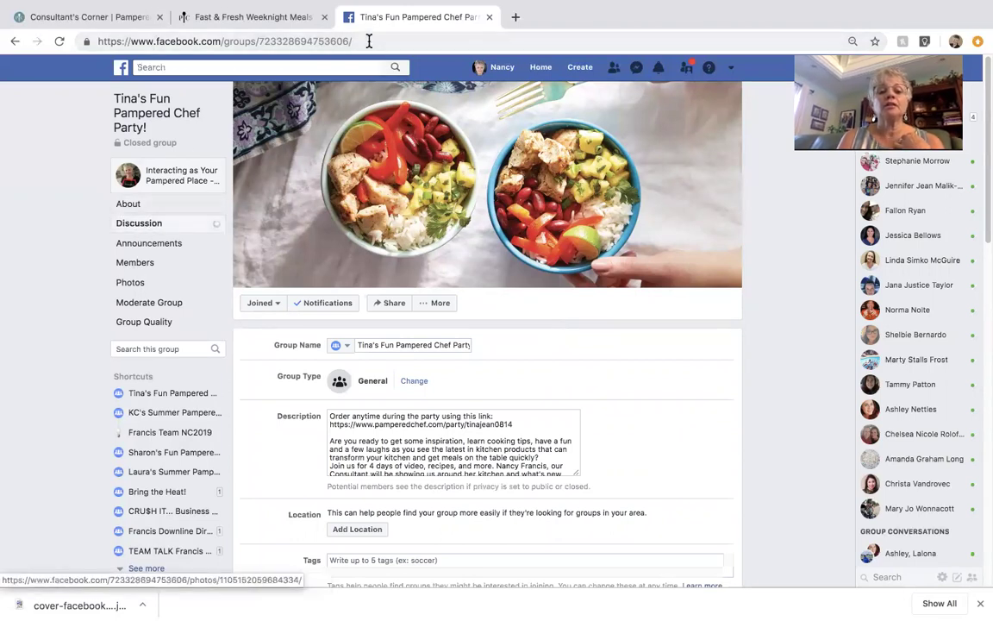
left_click_drag(359, 39, 86, 40)
right_click(144, 43)
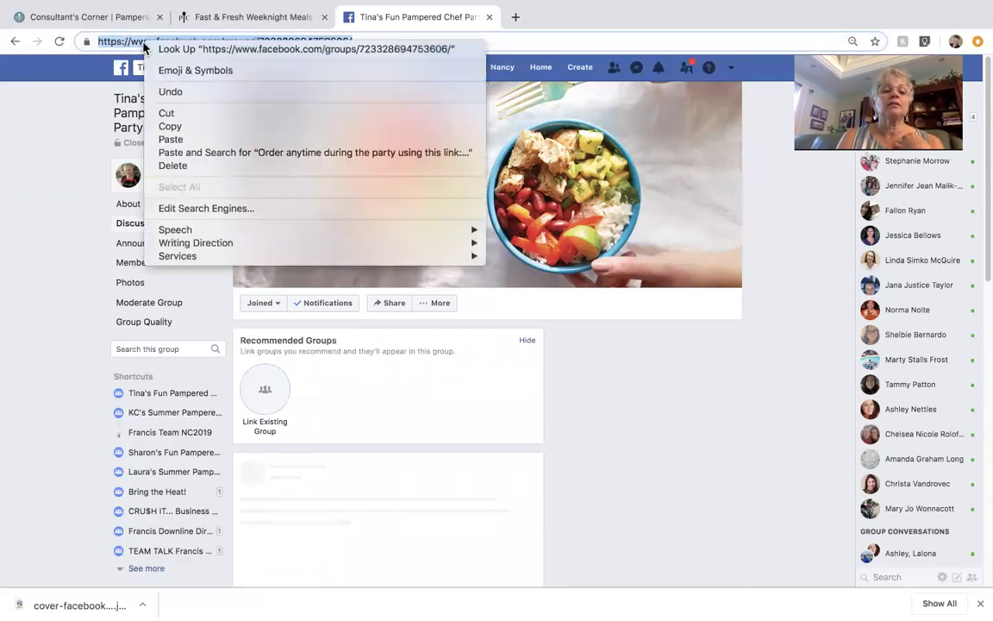
left_click(168, 131)
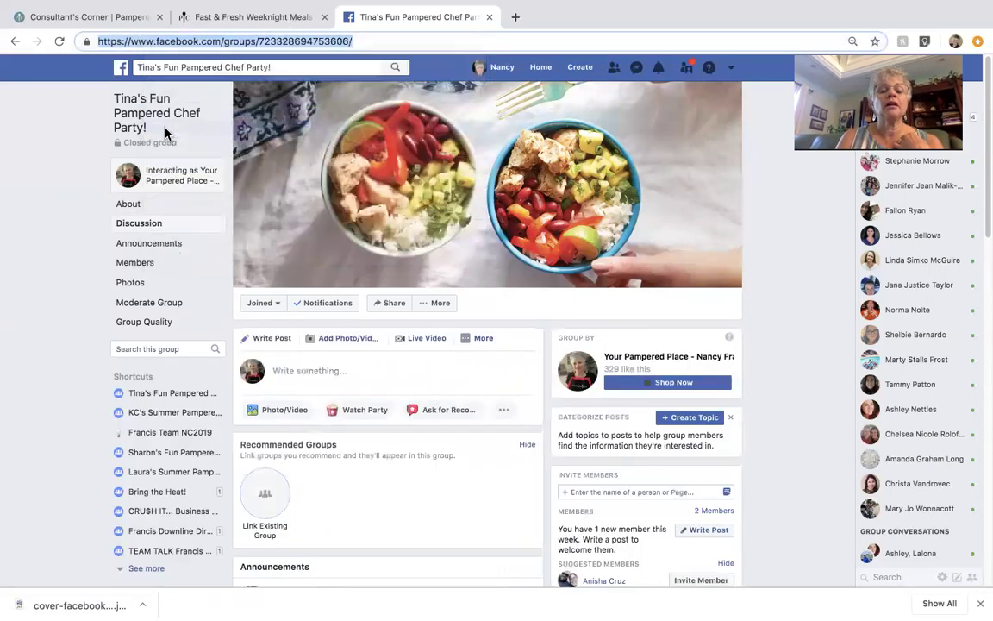
left_click(134, 22)
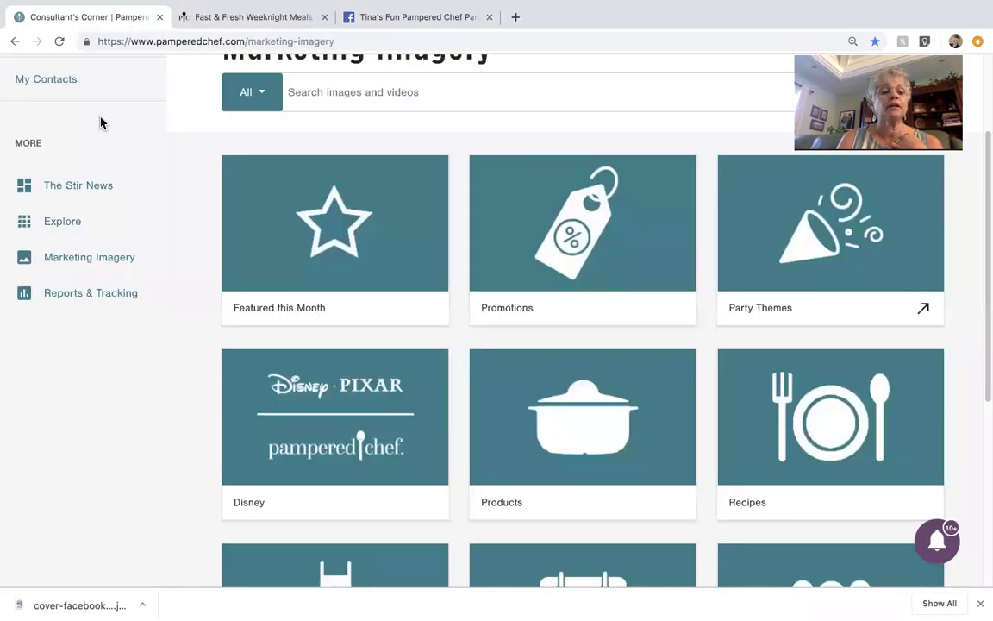
Step: Open My Parties and Orders, try a 'Tine' host search, clear it, and find the 08/14/2019 party
scroll(101, 126, "up", 3)
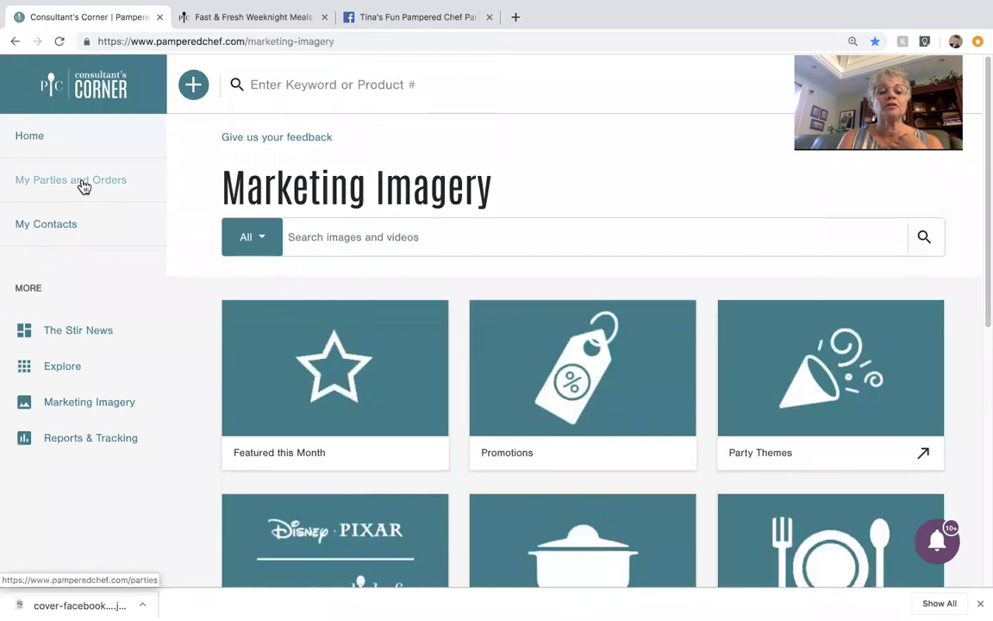
left_click(83, 186)
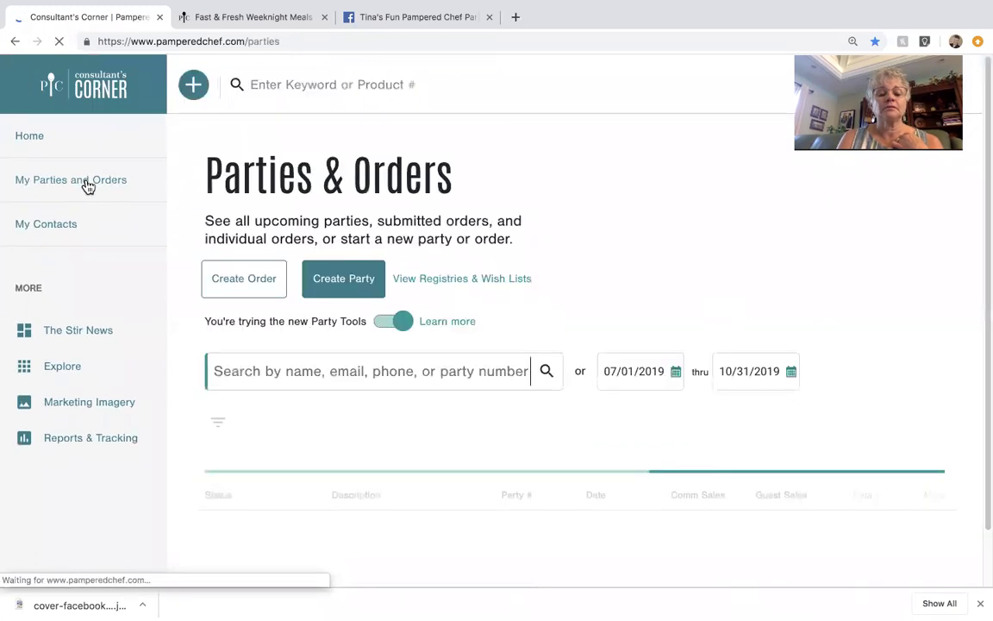
left_click(245, 371)
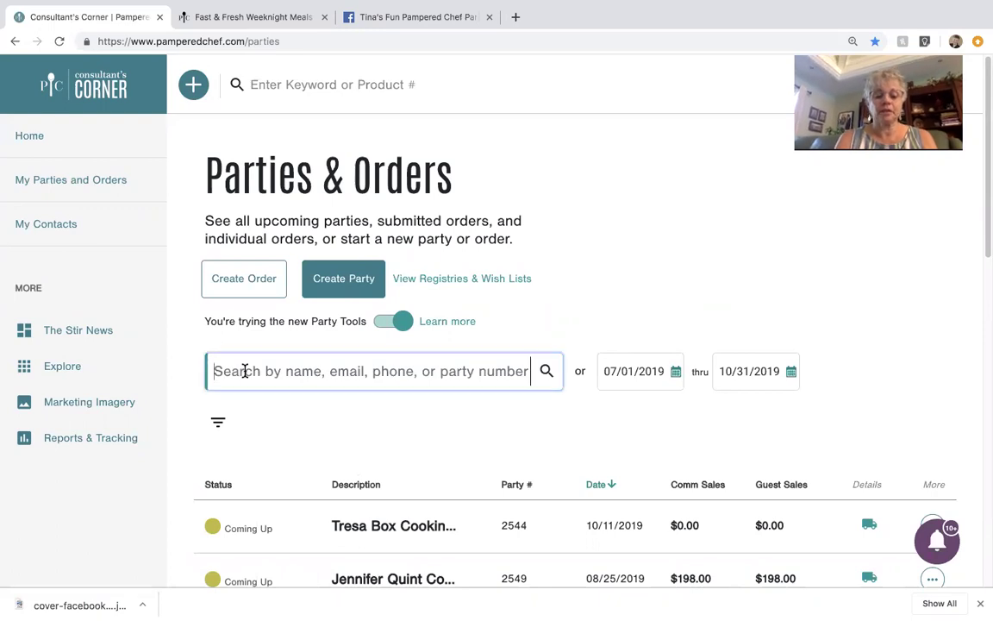
type("Tine")
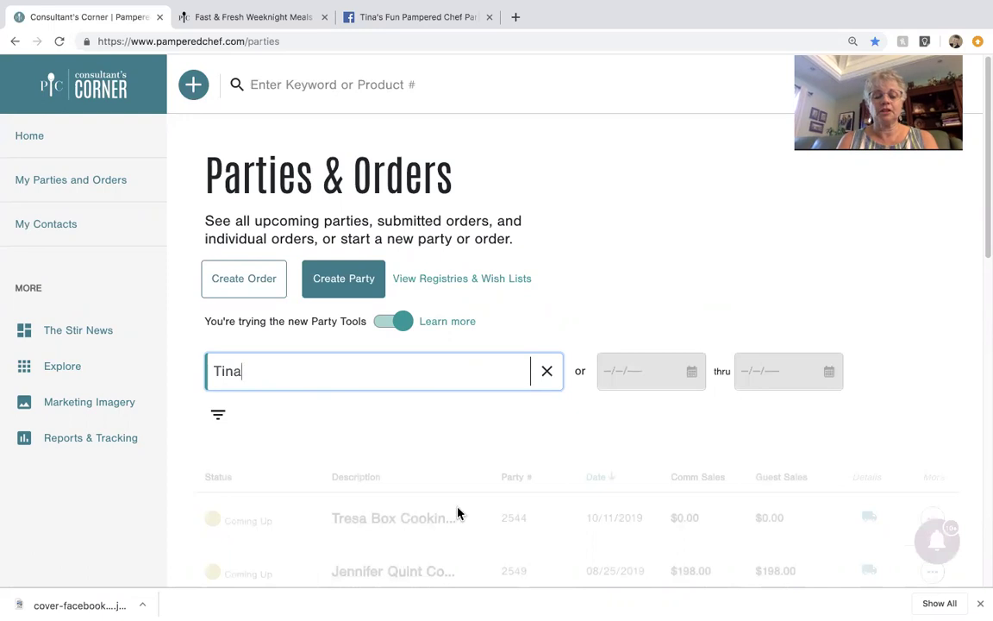
scroll(455, 508, "down", 4)
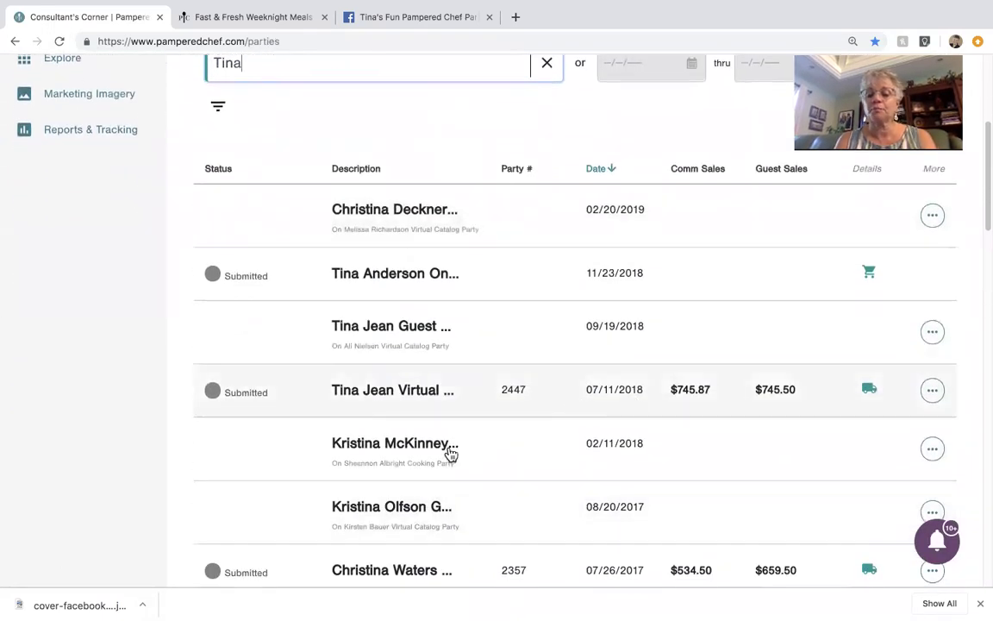
scroll(435, 492, "down", 3)
scroll(435, 493, "up", 8)
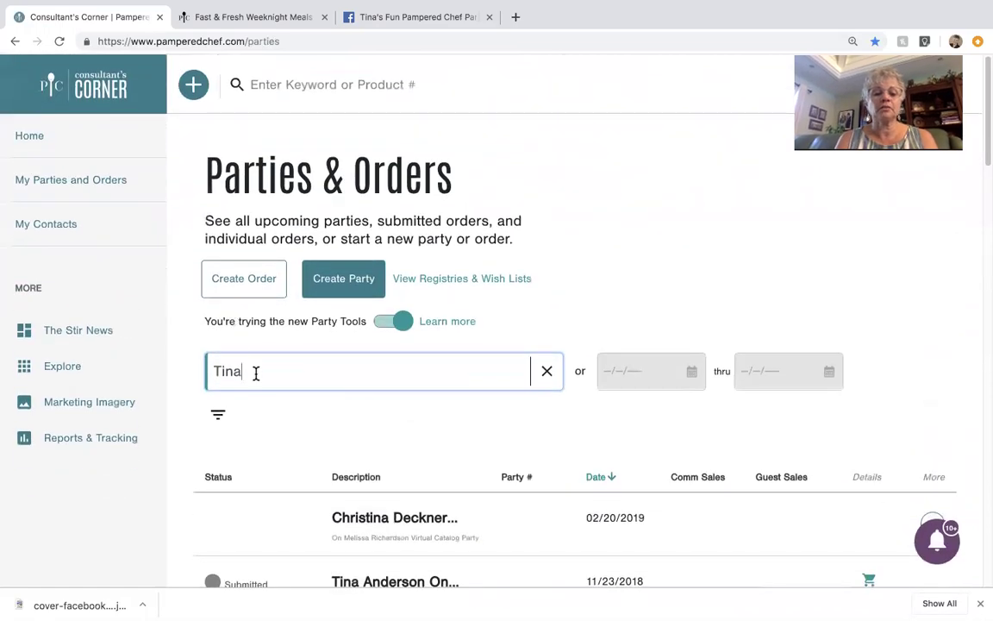
double_click(236, 369)
key("BackSpace")
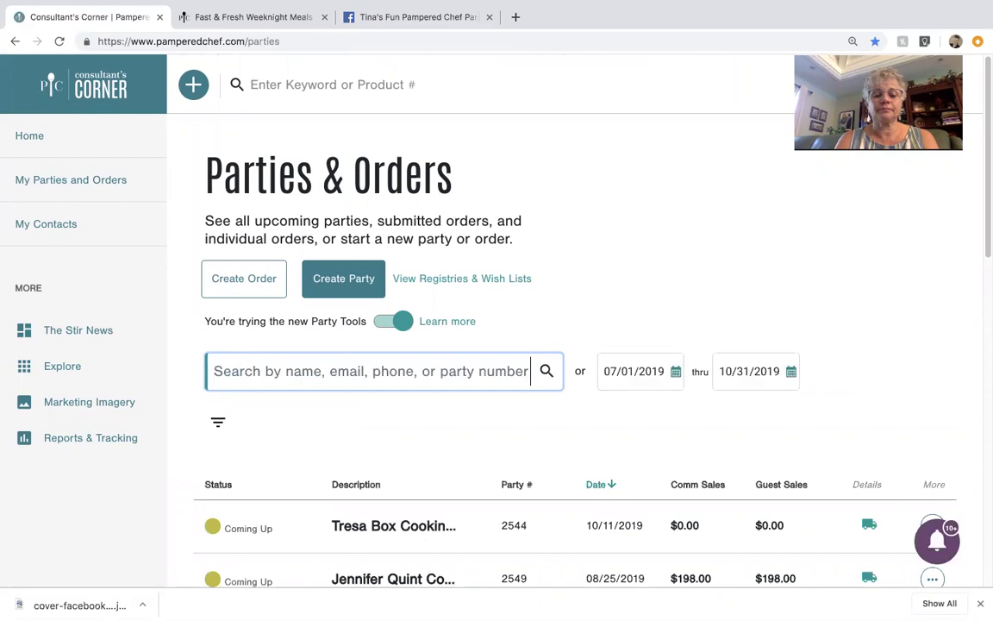
scroll(291, 468, "down", 5)
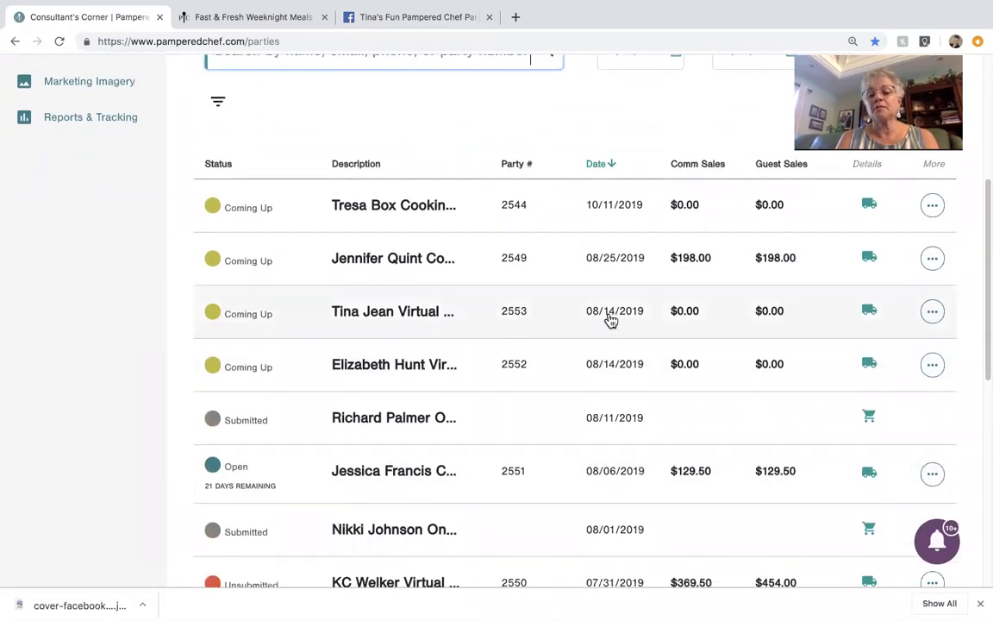
Step: Open Host Coaching for the 08/14/2019 virtual party and check its Links section
left_click(932, 314)
left_click(724, 49)
scroll(803, 173, "up", 4)
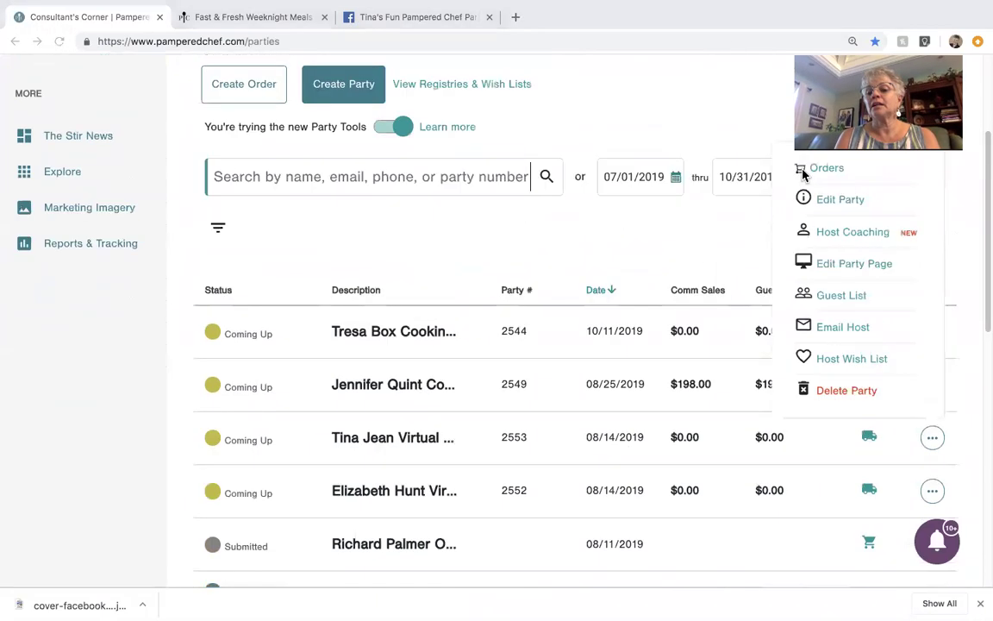
scroll(803, 175, "down", 1)
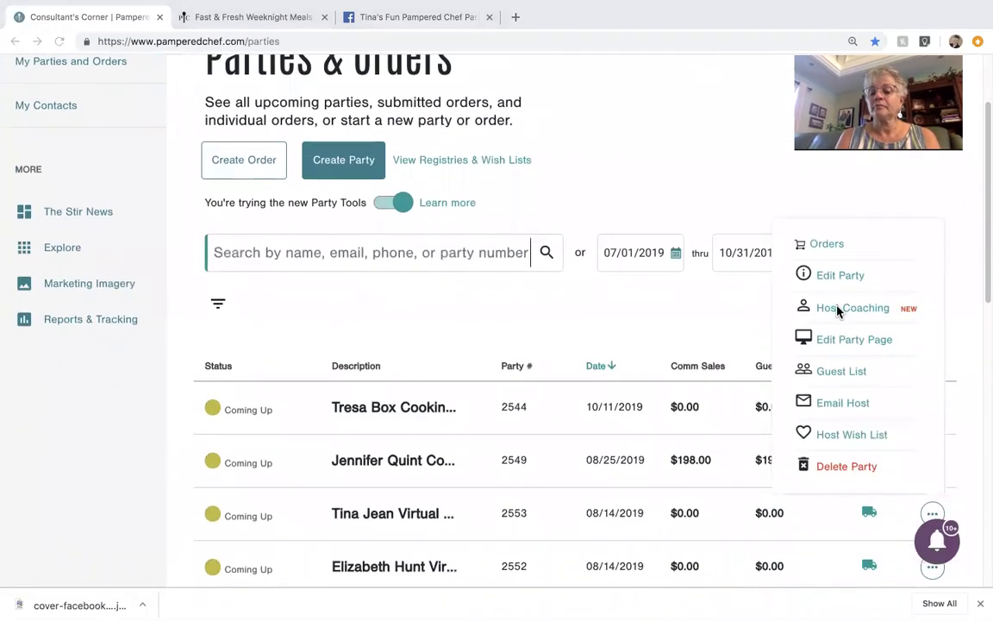
left_click(839, 309)
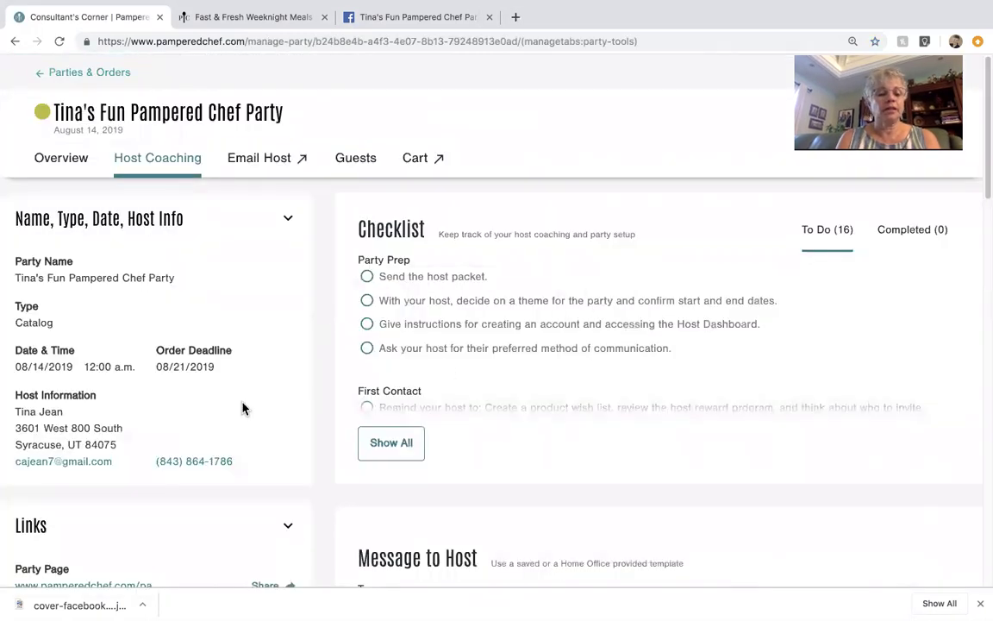
scroll(242, 407, "down", 5)
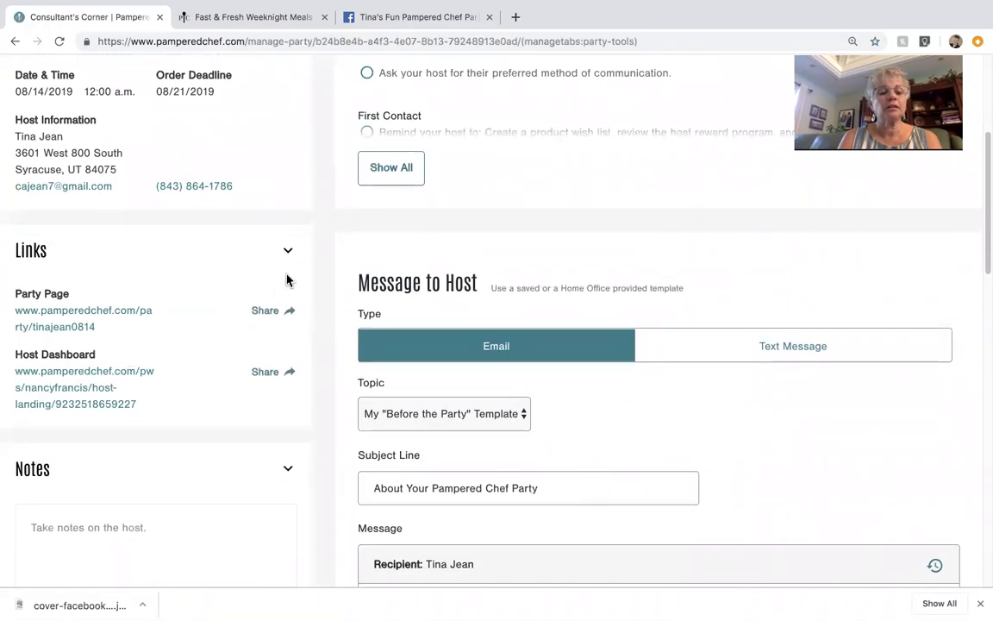
left_click(288, 251)
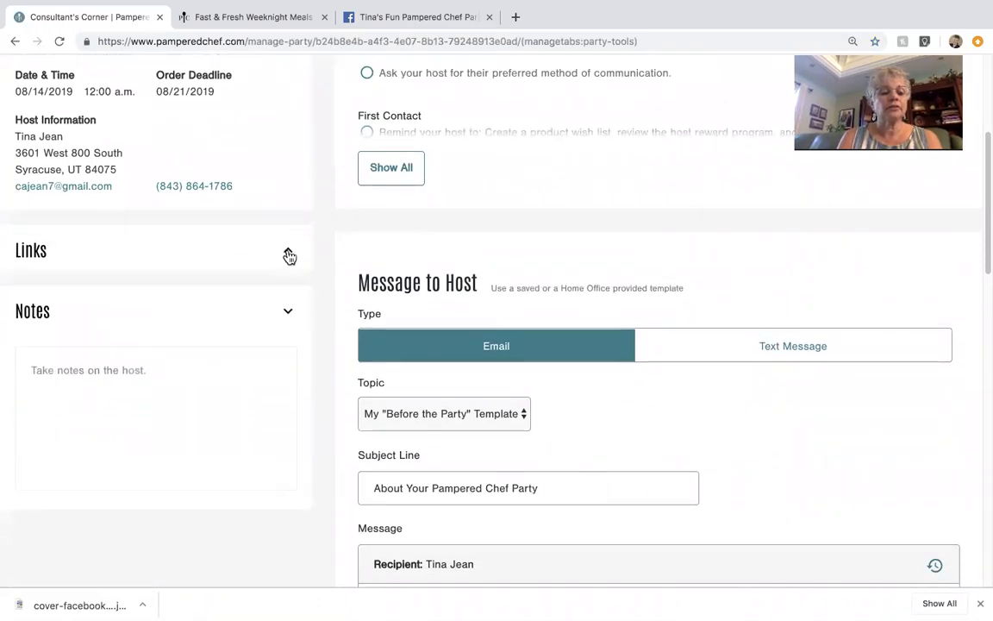
left_click(289, 255)
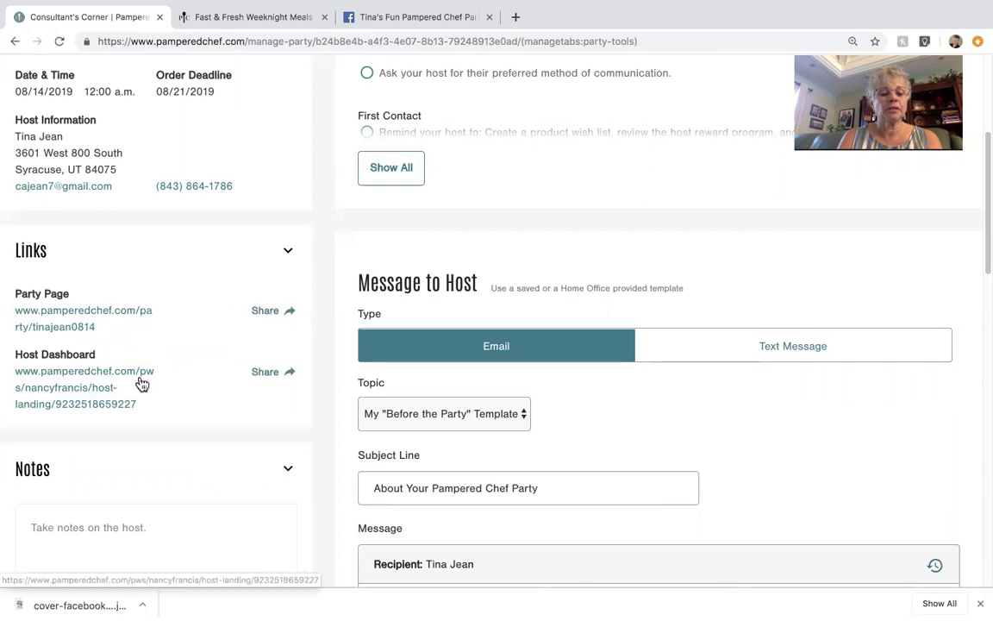
scroll(129, 328, "up", 3)
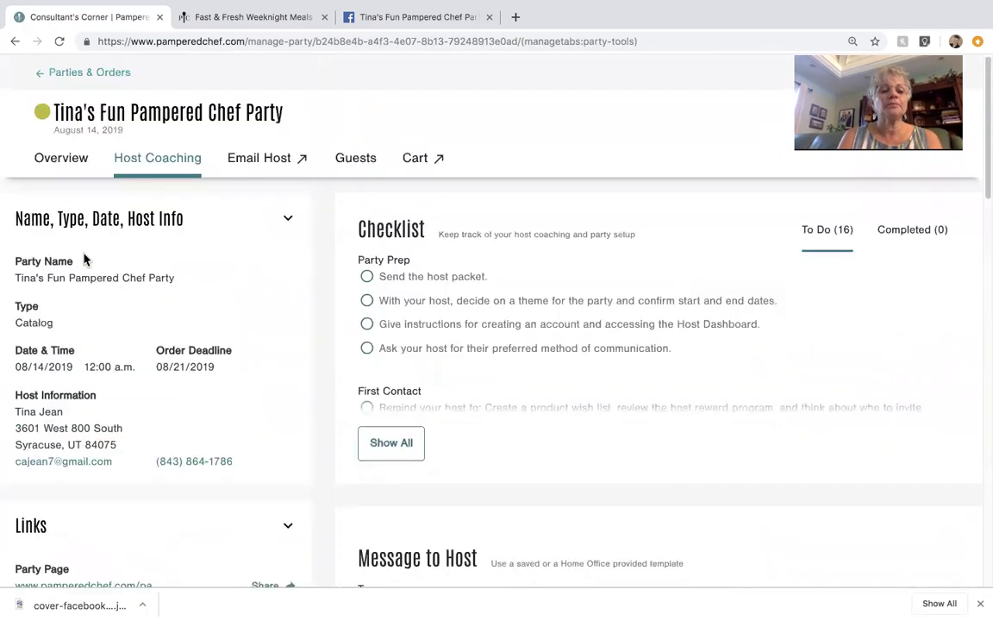
left_click(67, 76)
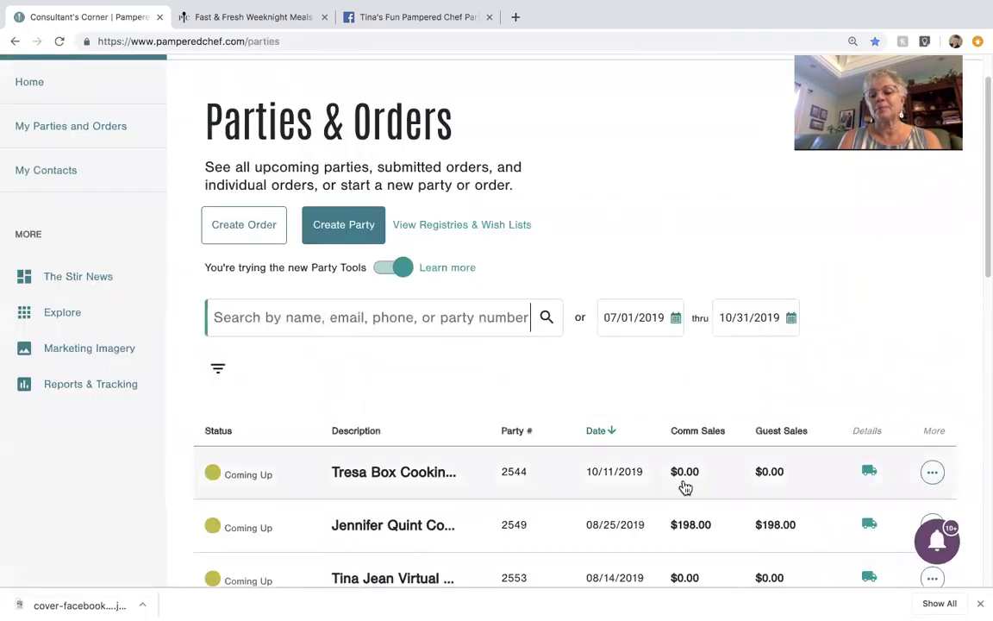
scroll(821, 453, "down", 3)
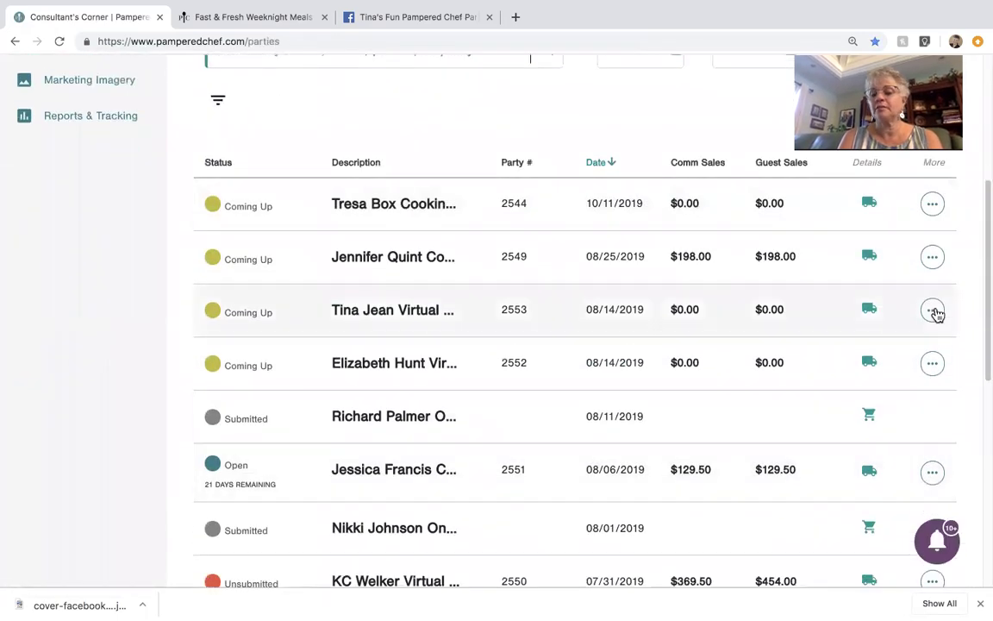
left_click(933, 311)
left_click(274, 295)
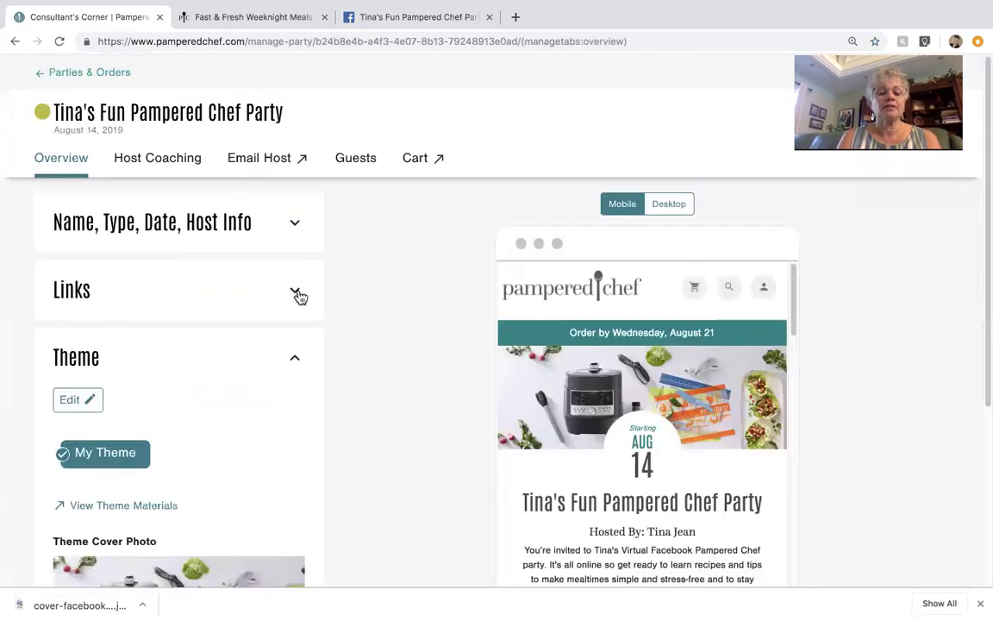
Step: Paste the Facebook group address into the party's Facebook Event link and save it
left_click(295, 293)
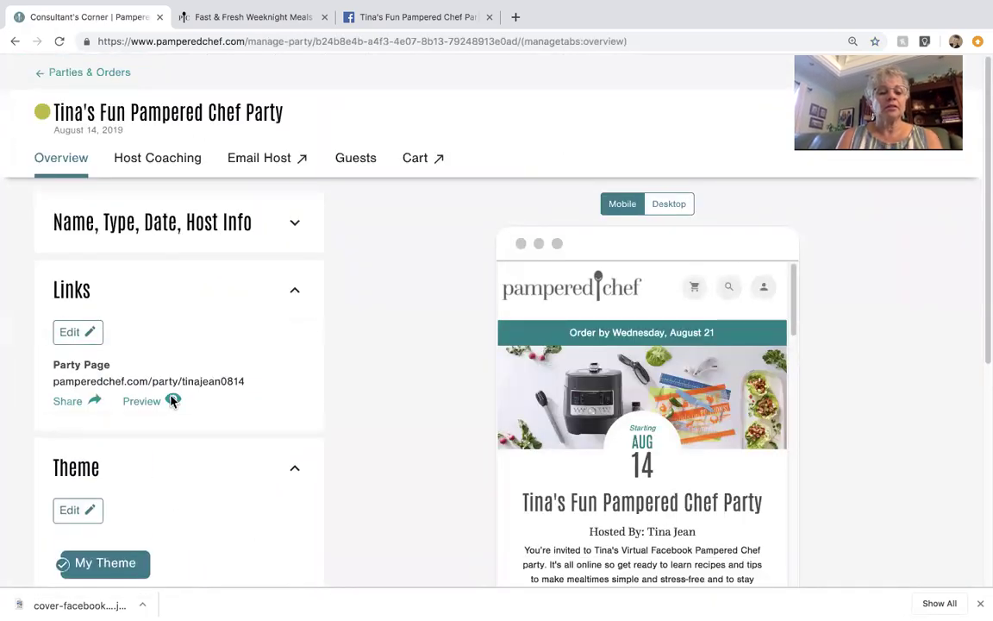
left_click(82, 332)
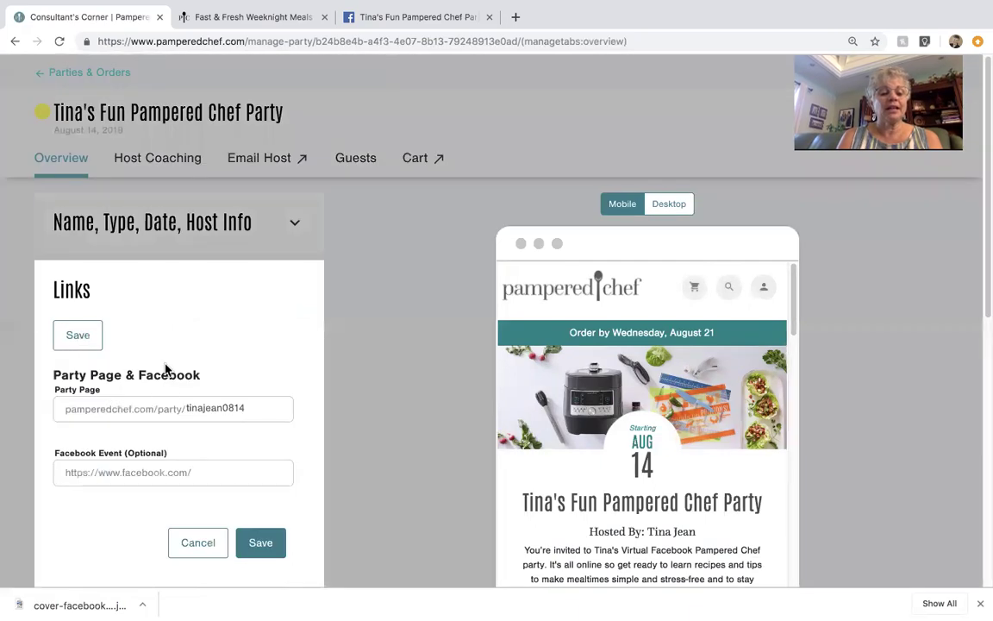
left_click(66, 470)
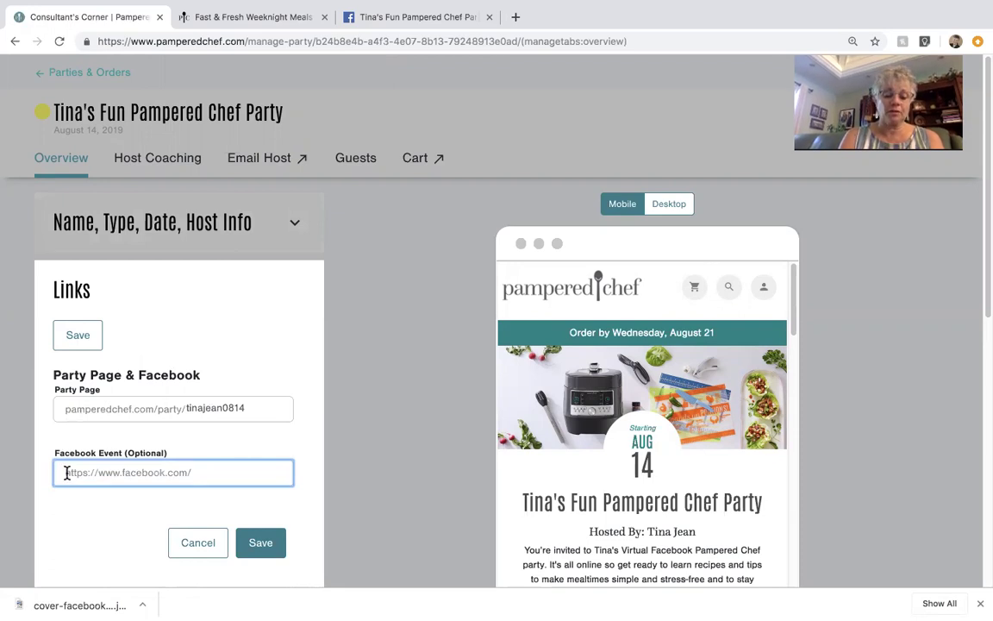
key("super+v")
left_click(254, 552)
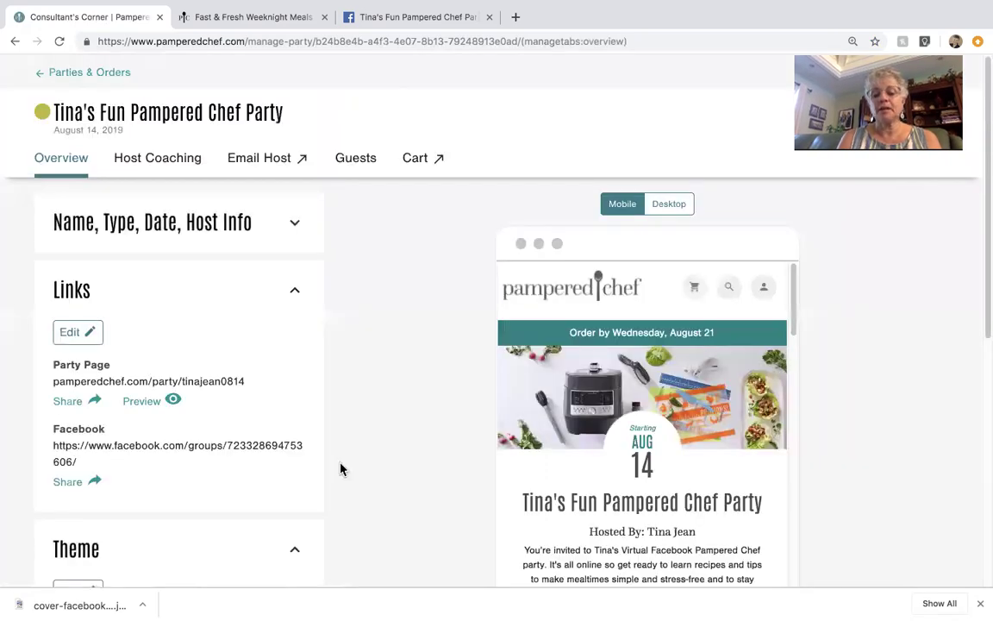
Step: Review the updated party page preview, then close the Consultant's Corner tab
scroll(339, 468, "down", 5)
scroll(691, 319, "down", 5)
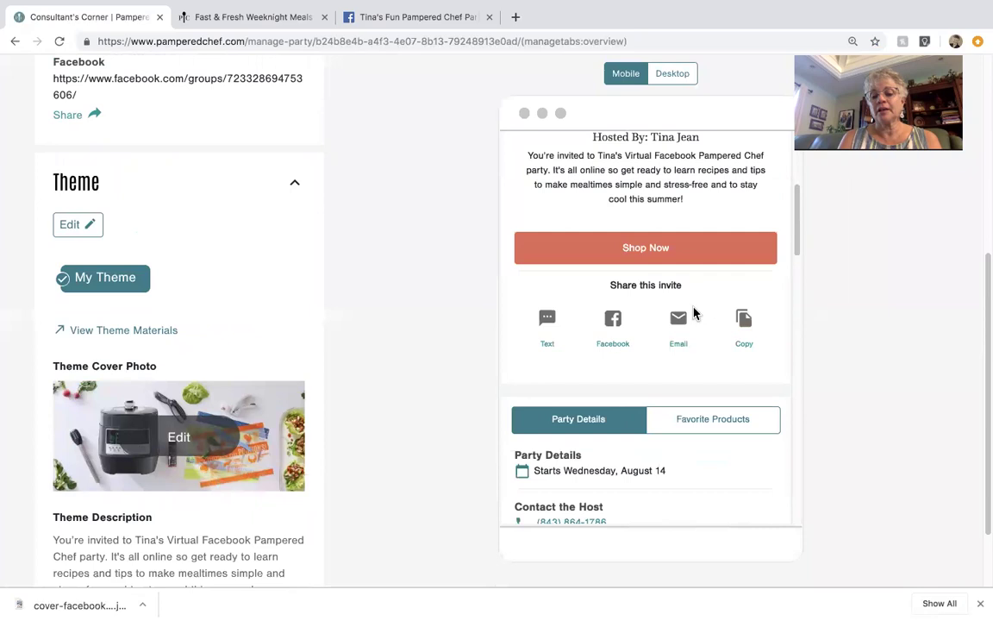
scroll(695, 312, "up", 2)
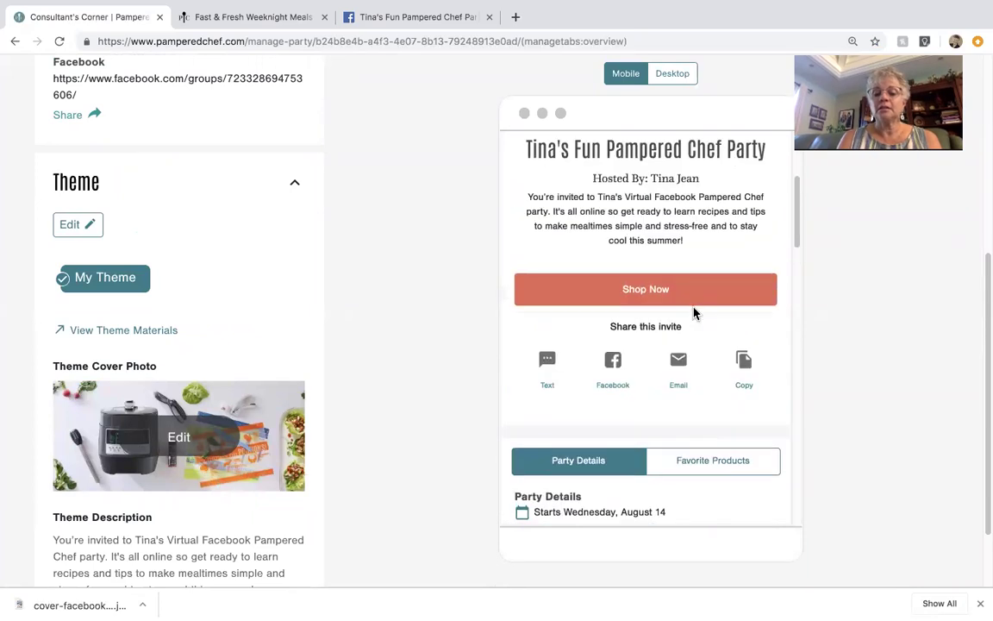
scroll(731, 363, "down", 5)
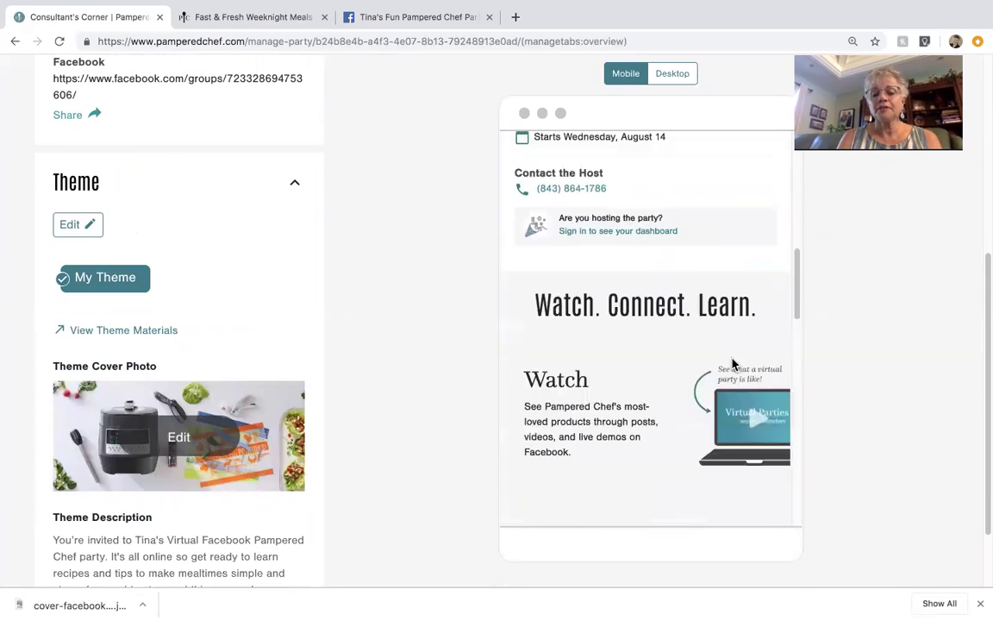
scroll(732, 363, "up", 8)
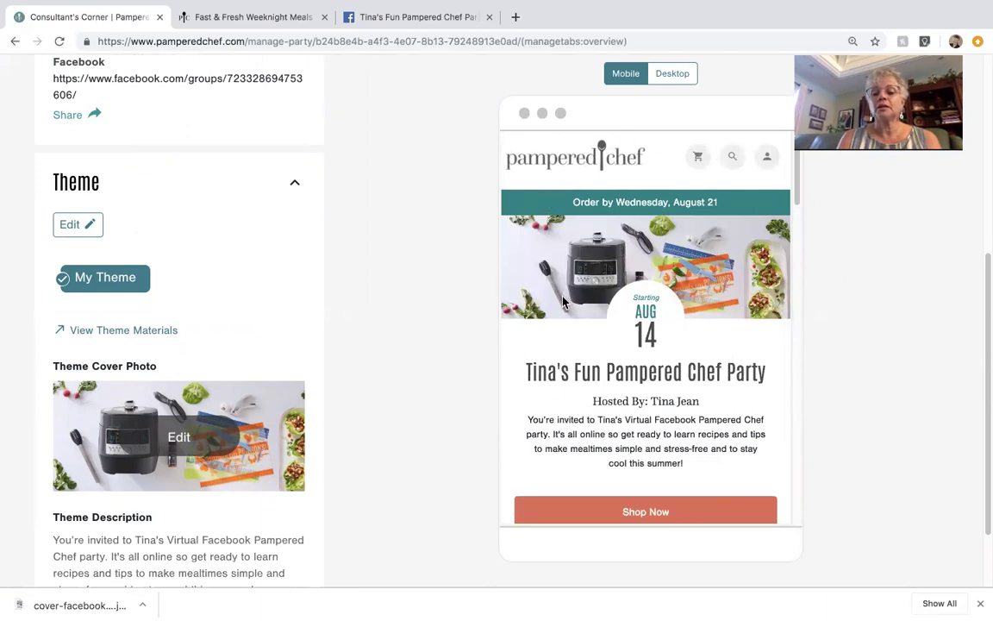
scroll(562, 300, "down", 1)
scroll(163, 157, "up", 5)
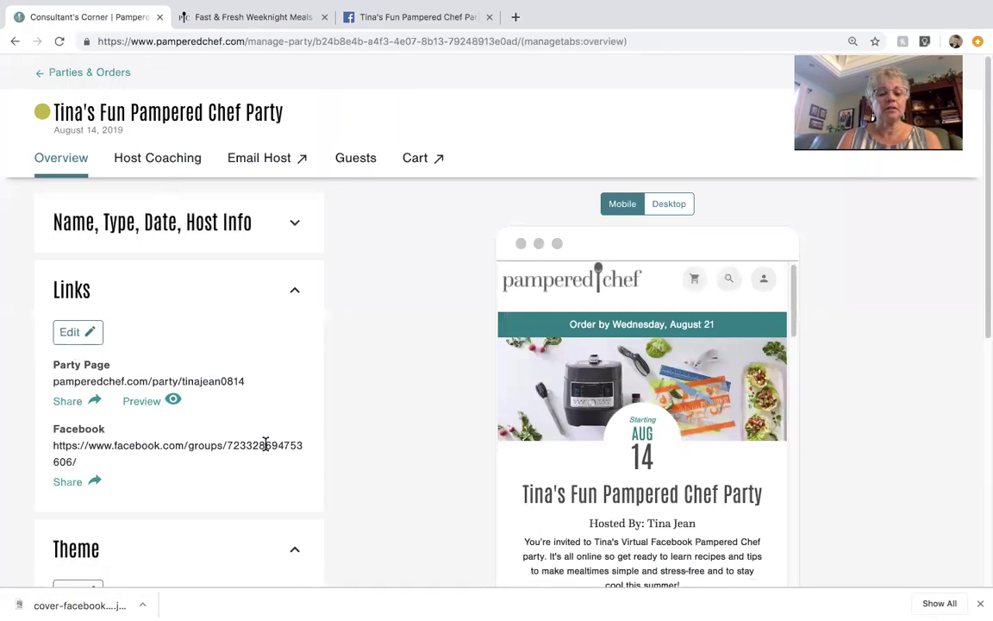
scroll(404, 434, "down", 2)
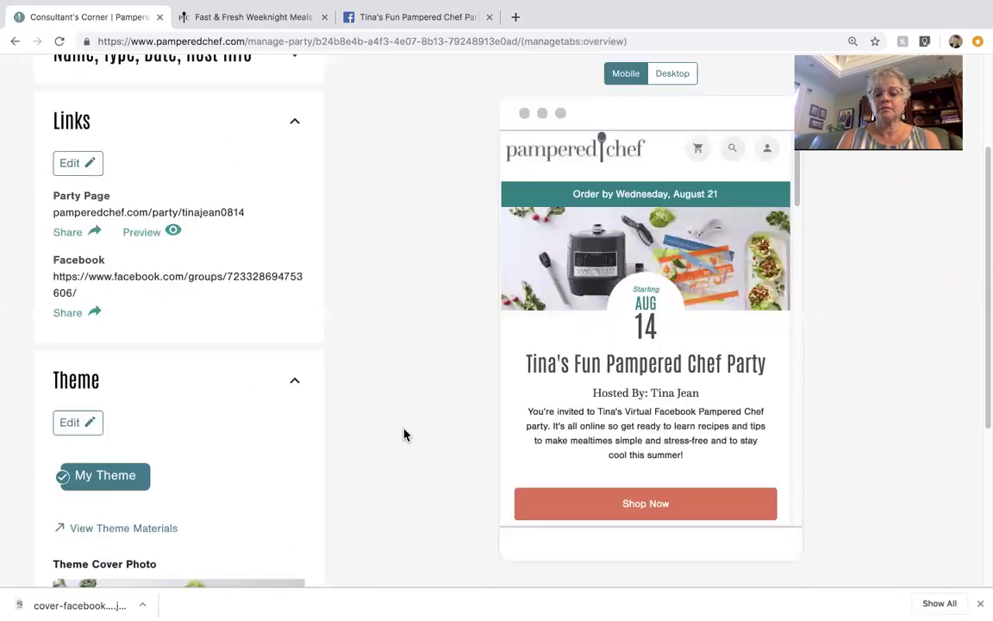
left_click(159, 19)
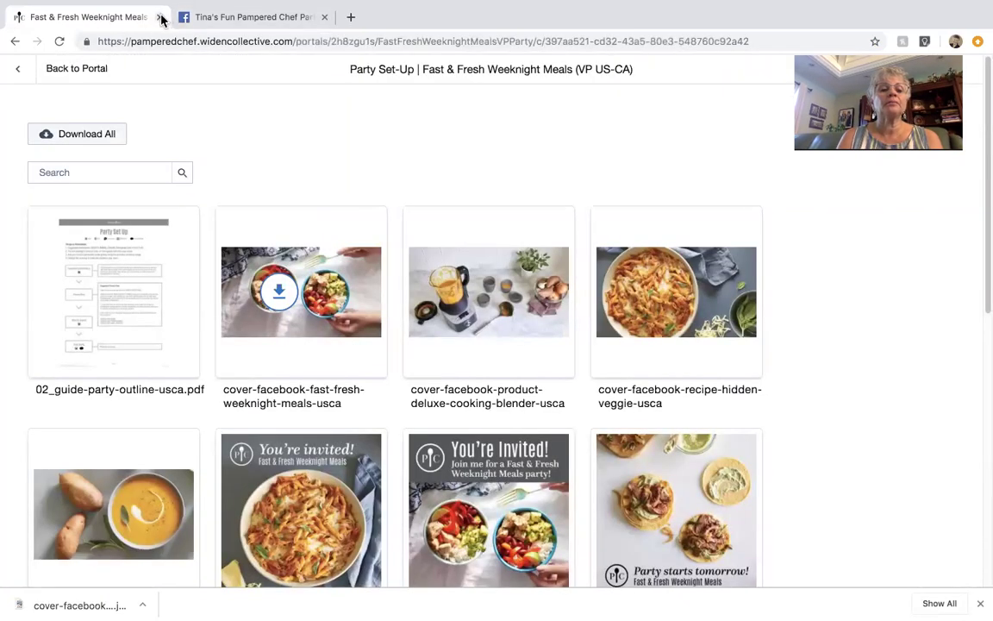
Step: Close the Fast & Fresh Weeknight Meals tab and view the group's bowls cover photo before returning to the group page
left_click(159, 17)
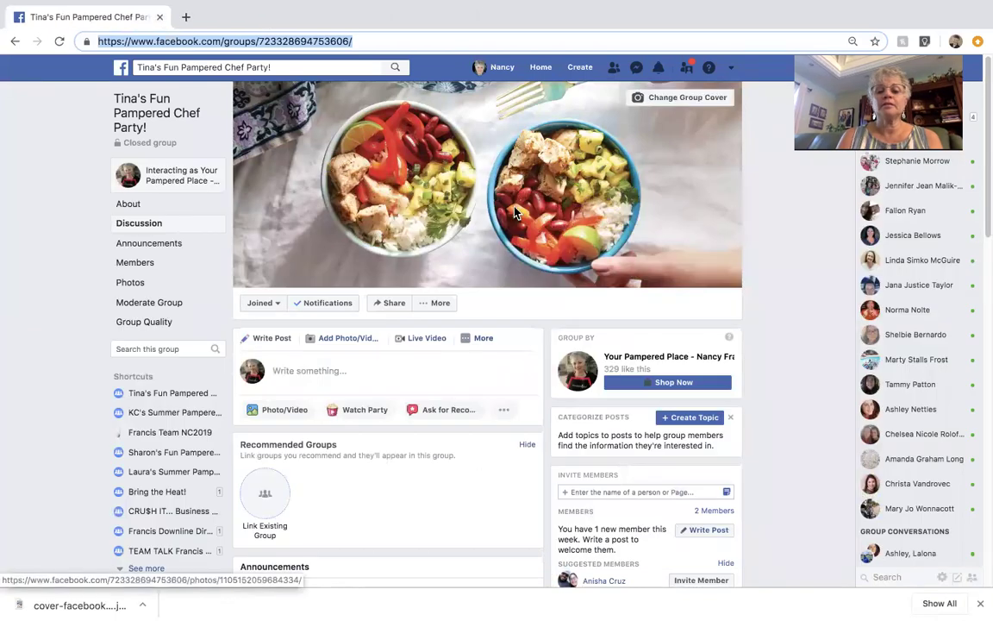
left_click(462, 185)
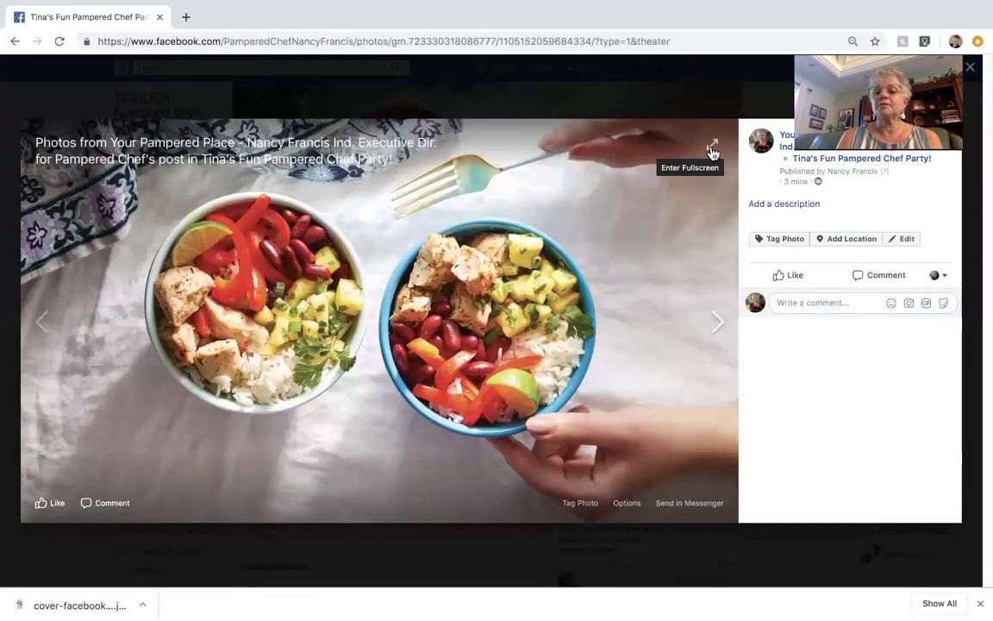
left_click(970, 68)
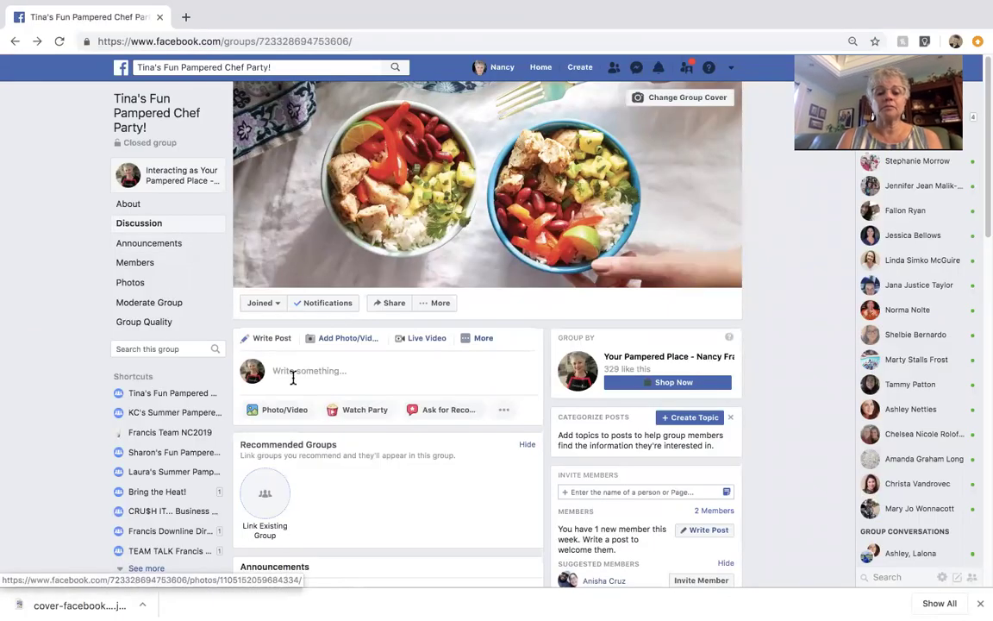
scroll(360, 383, "down", 2)
scroll(360, 389, "down", 4)
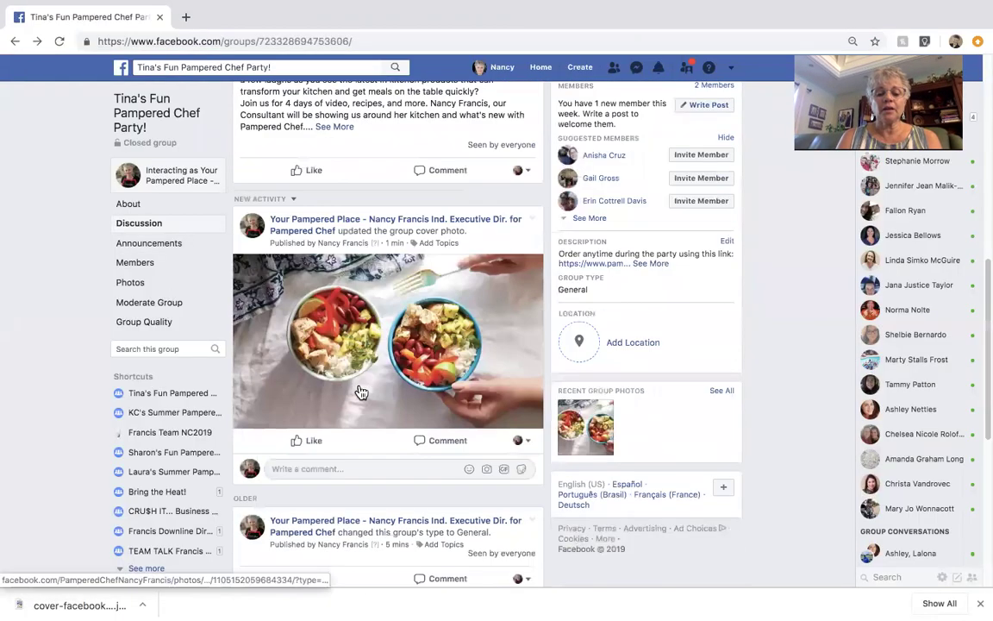
scroll(360, 392, "up", 7)
Step: Start a new group post beginning 'Hi Welcome to t…'
left_click(276, 369)
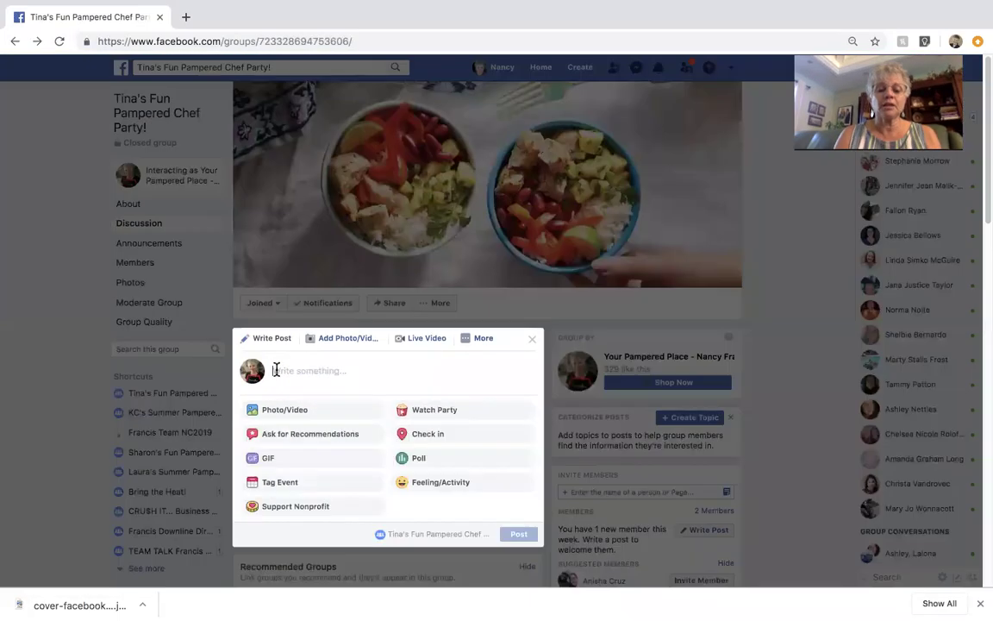
type("Hi Welcome to the party!")
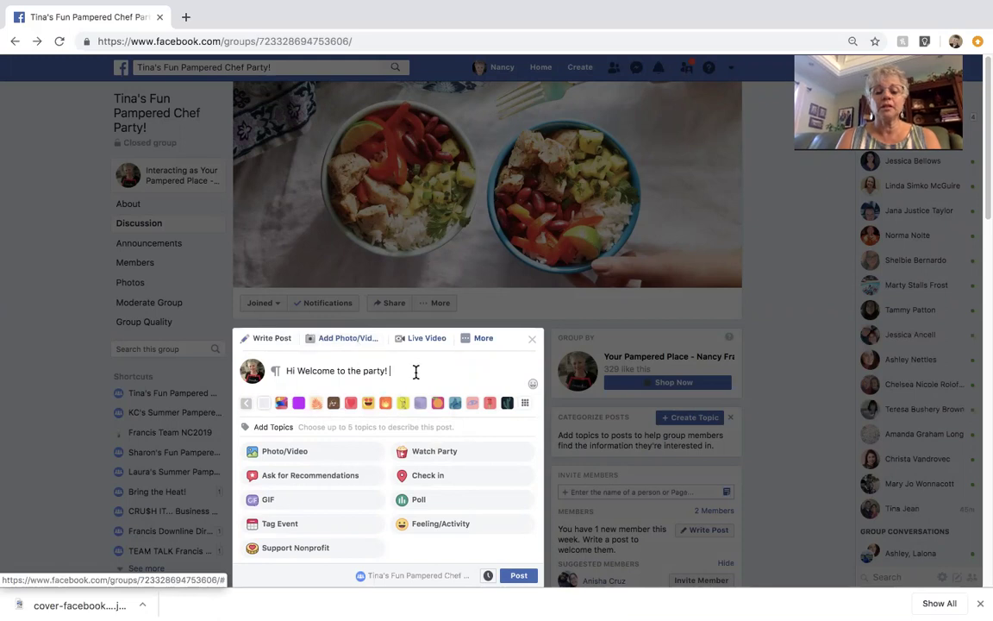
scroll(405, 366, "down", 2)
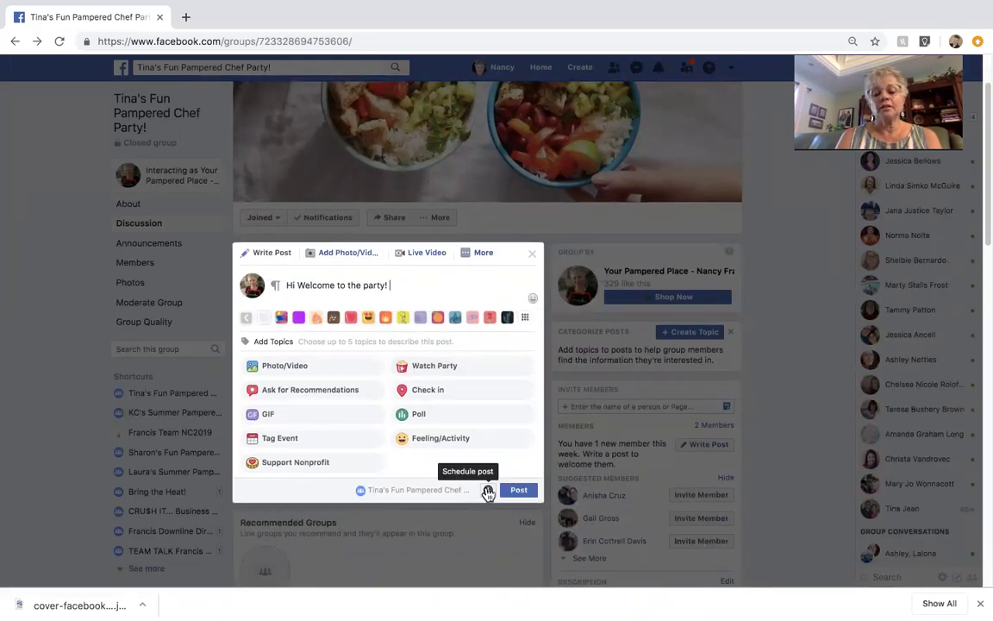
Step: Schedule the welcome post for today at 8:04 PM
left_click(488, 492)
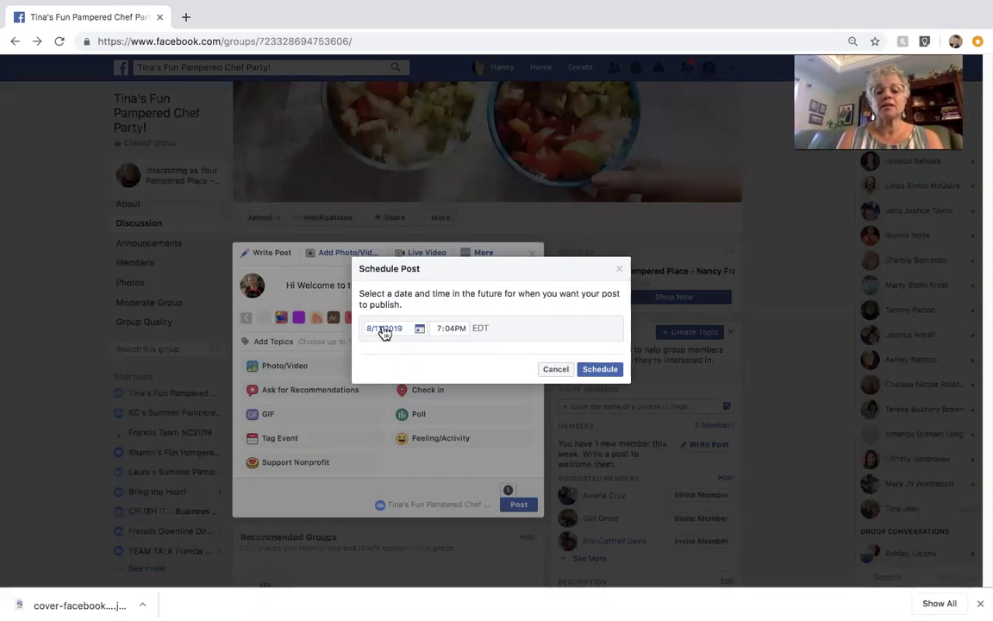
left_click(440, 330)
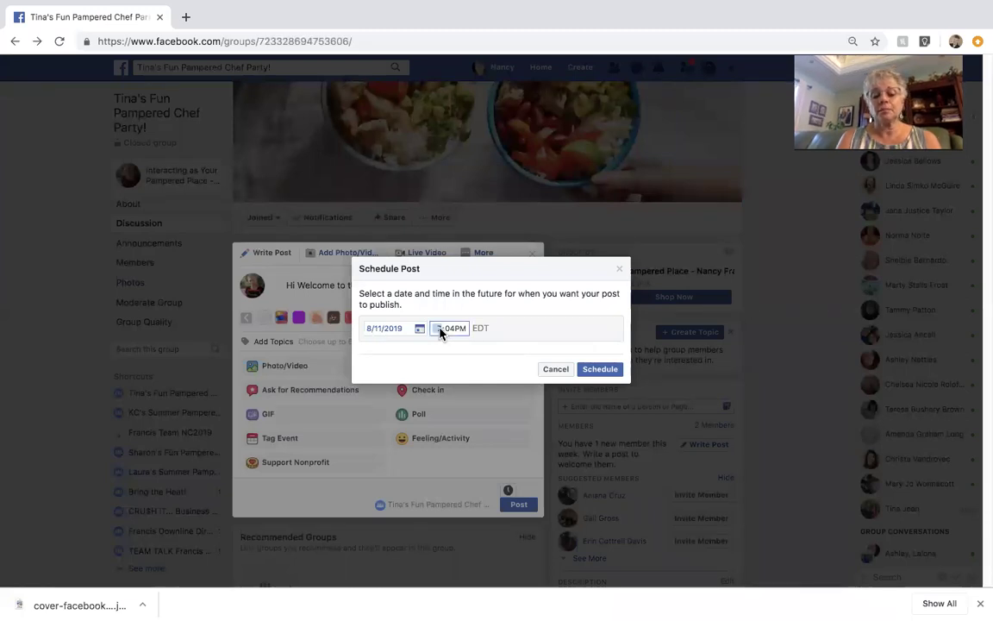
type("8")
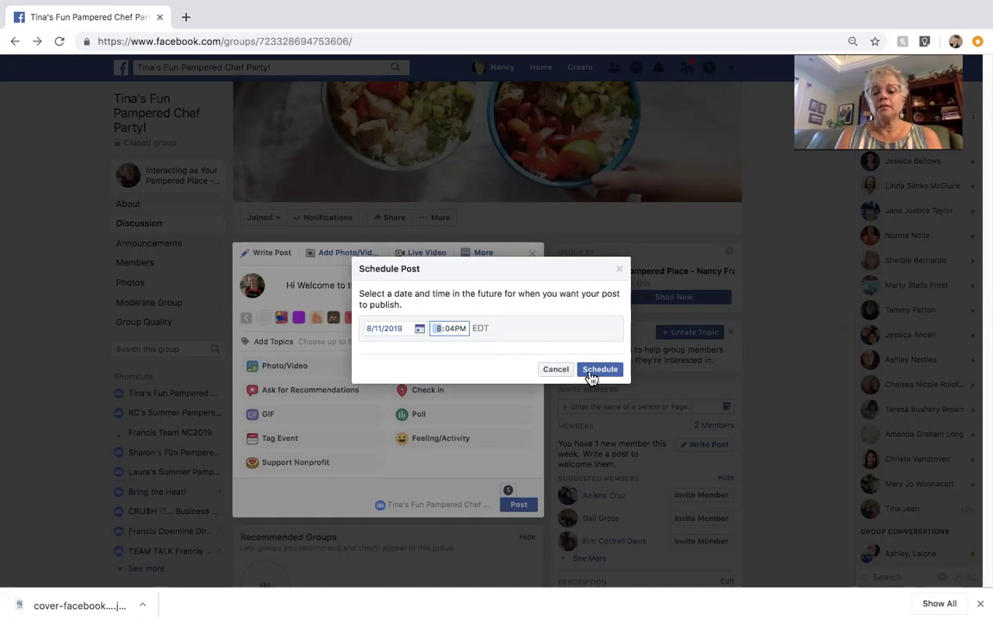
left_click(600, 371)
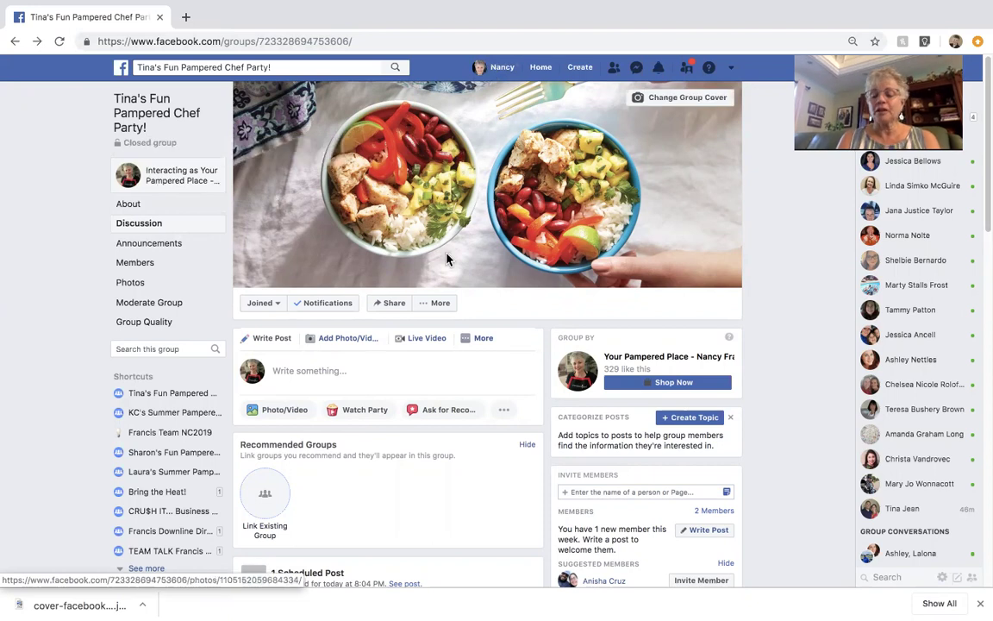
scroll(377, 321, "down", 1)
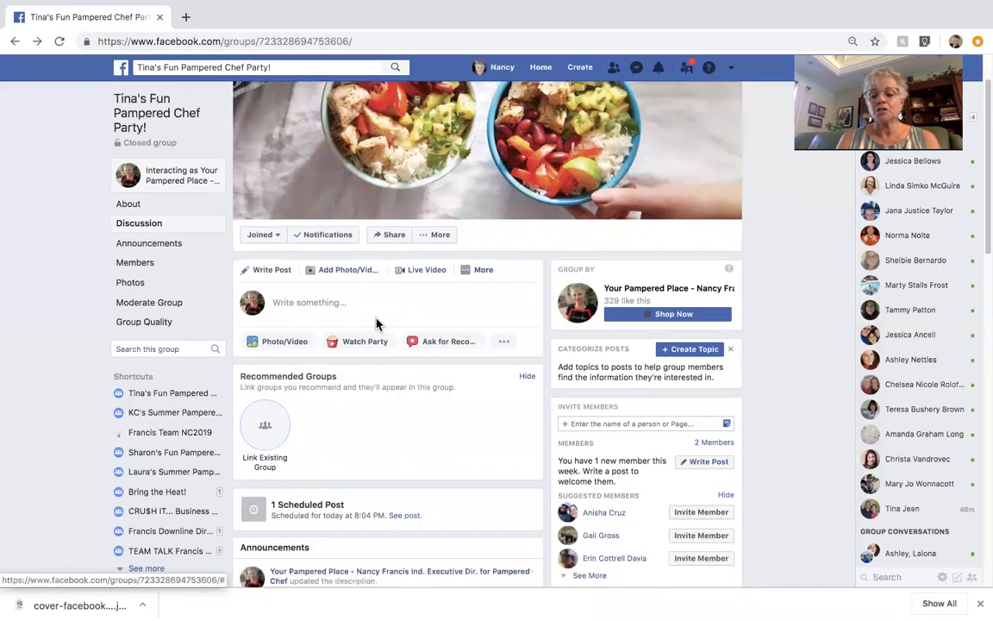
scroll(376, 322, "down", 1)
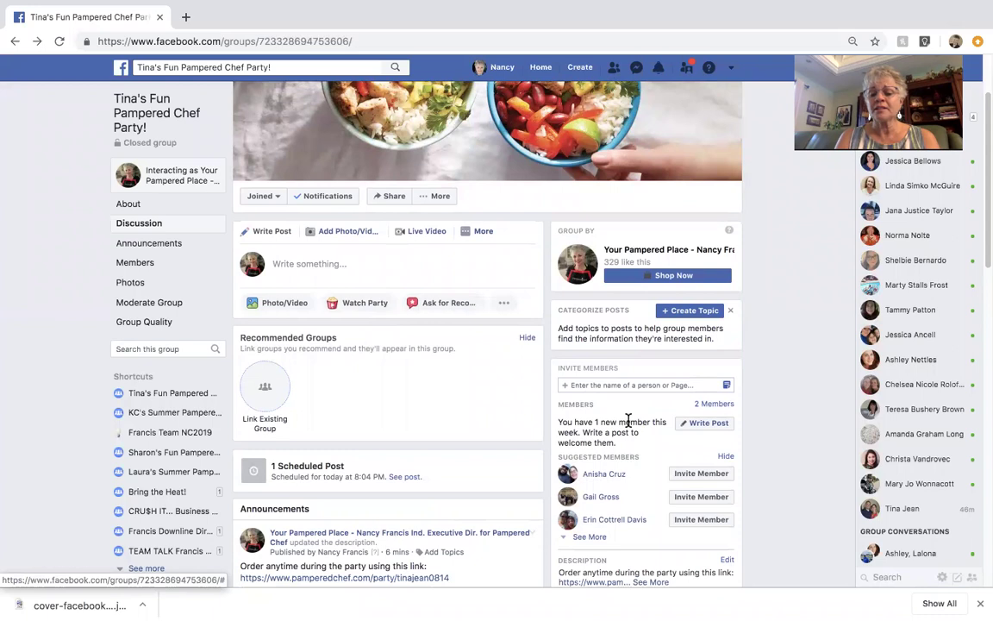
scroll(628, 421, "down", 1)
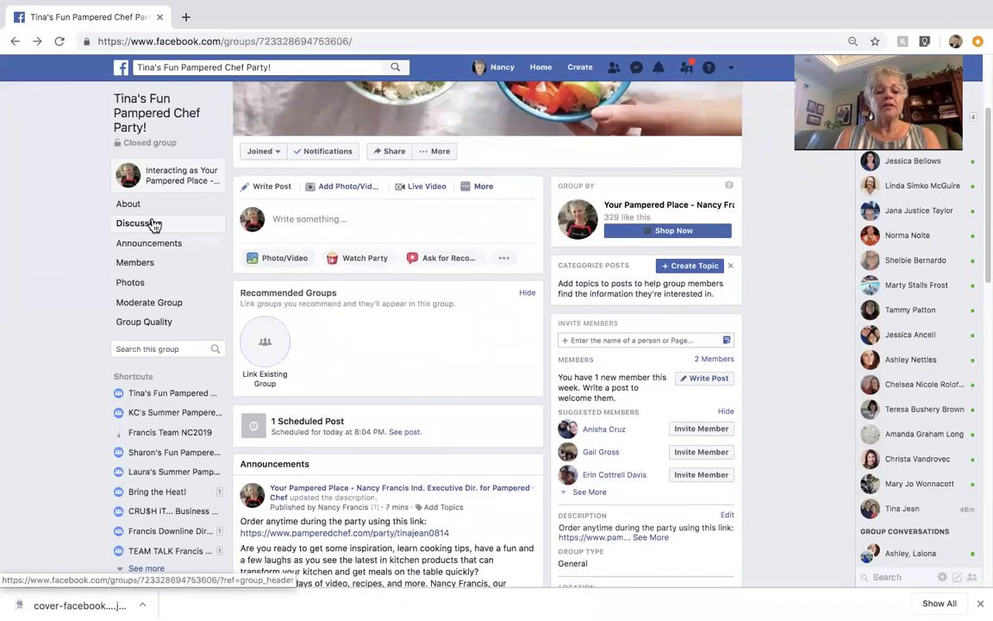
left_click(129, 205)
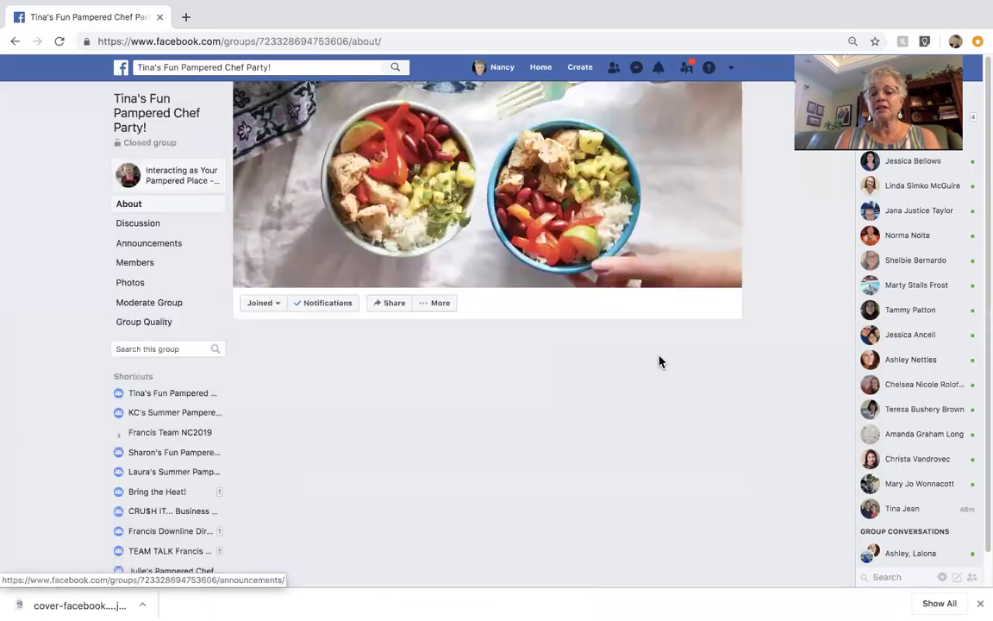
scroll(649, 470, "down", 5)
scroll(649, 473, "up", 4)
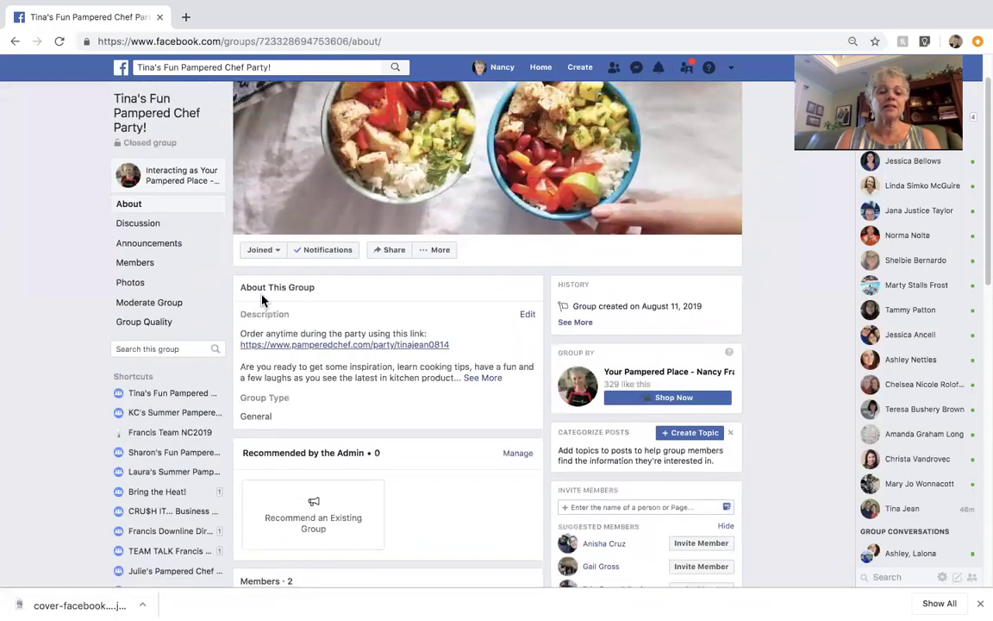
left_click(143, 224)
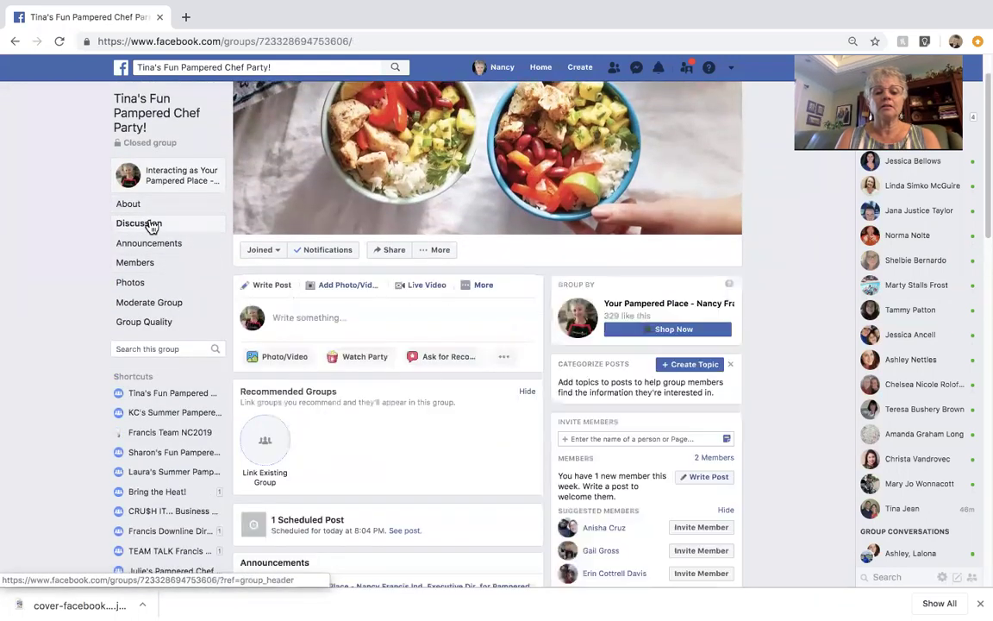
scroll(576, 414, "down", 2)
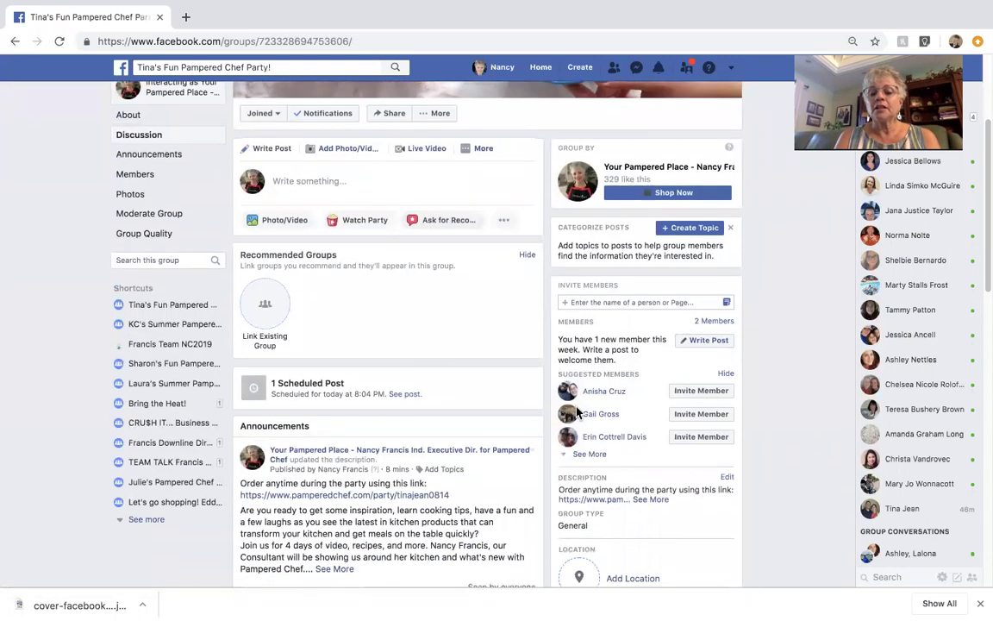
Step: Start a Welcome New Members post and delete its 'Let's welcome our new members:' greeting line
left_click(698, 341)
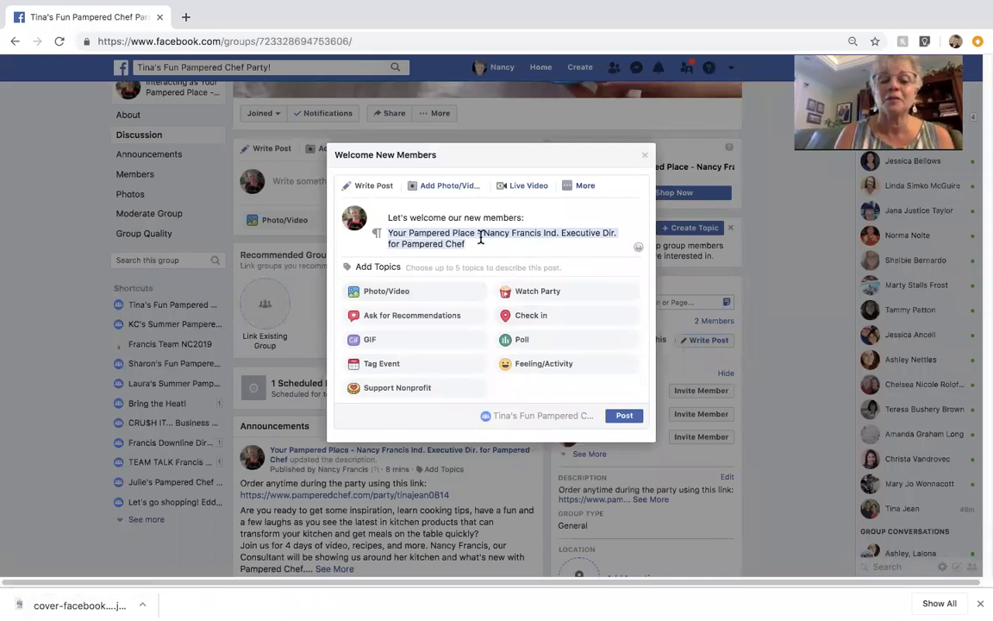
left_click_drag(530, 217, 389, 216)
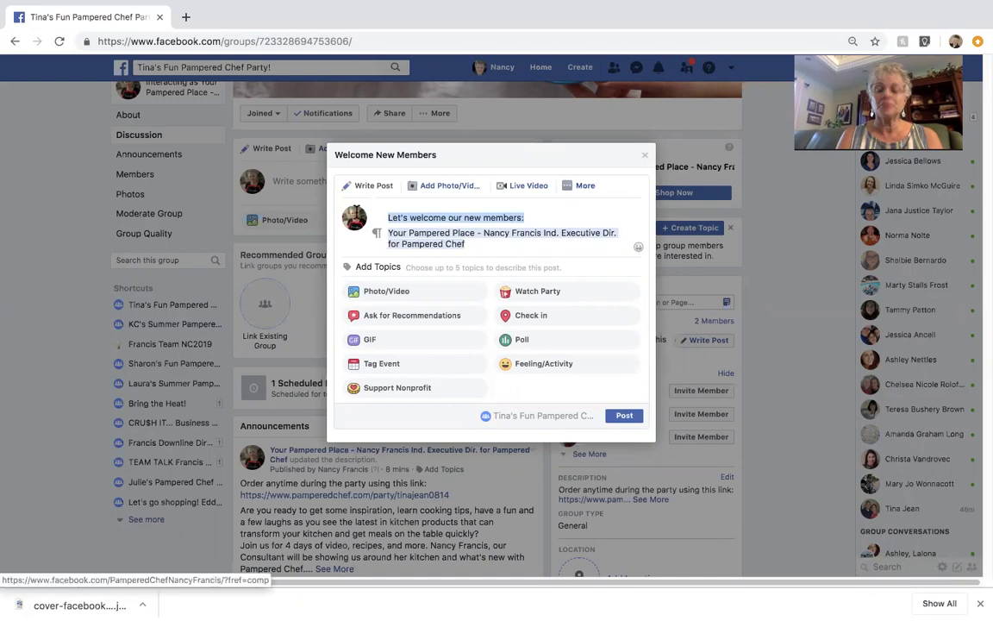
key("BackSpace")
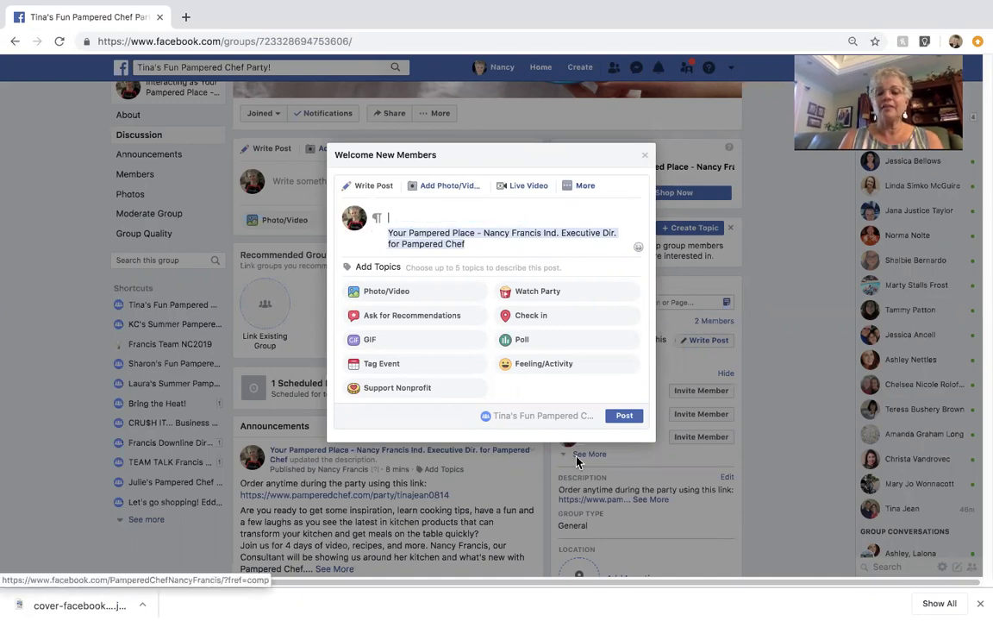
key("ctrl+Up")
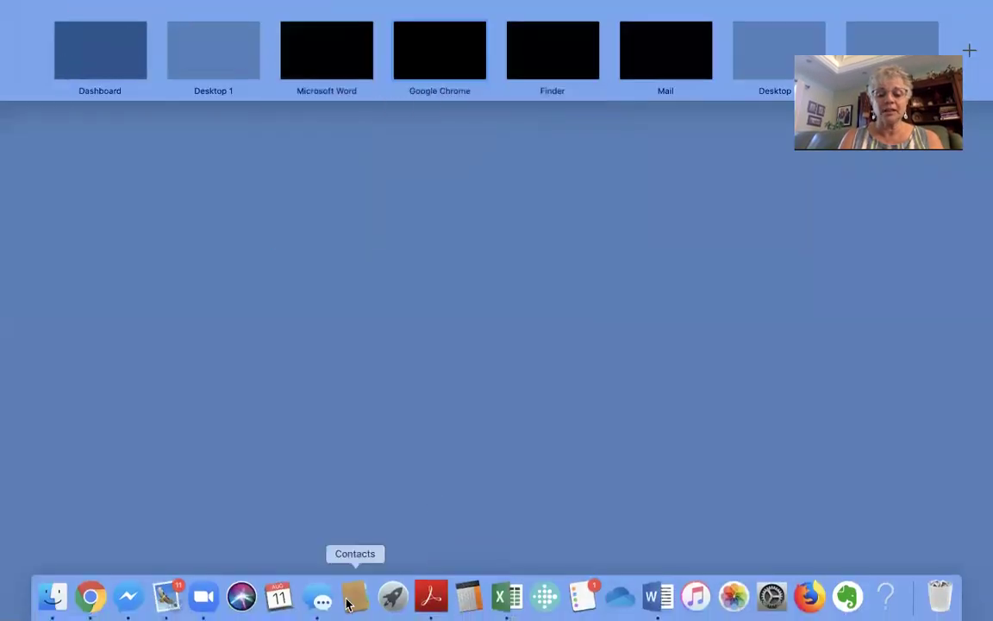
Step: Copy the 'Yeah! Some new friends…' welcome paragraph from the Word document
left_click(656, 594)
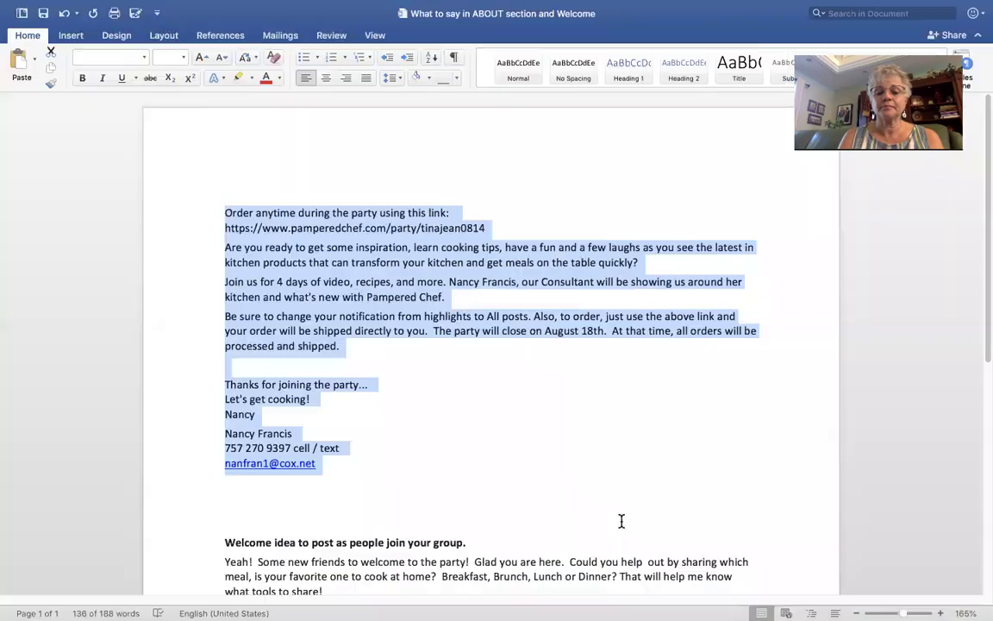
left_click(450, 470)
scroll(450, 469, "down", 5)
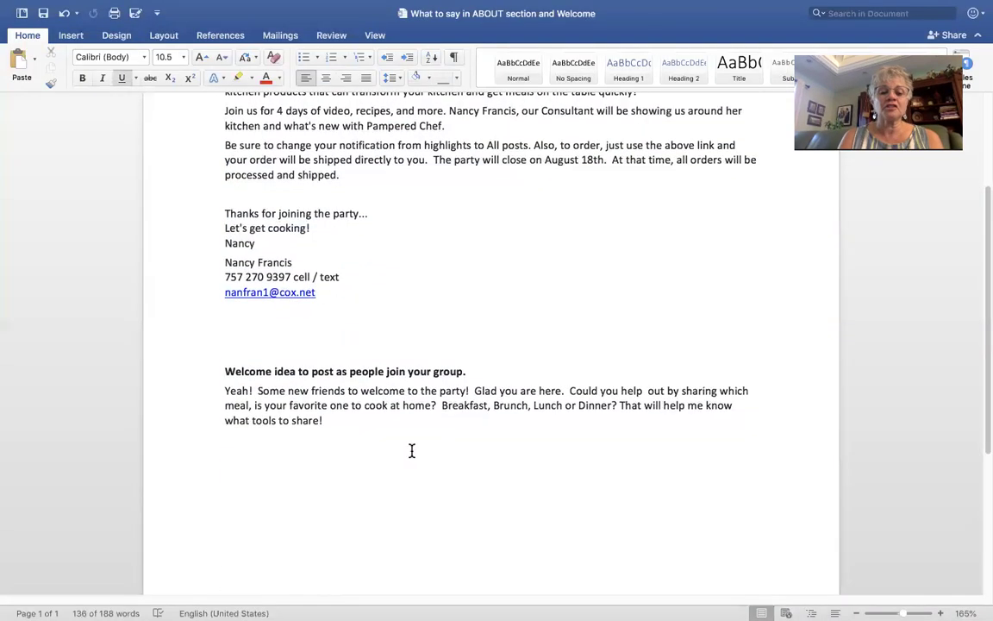
left_click_drag(223, 389, 333, 422)
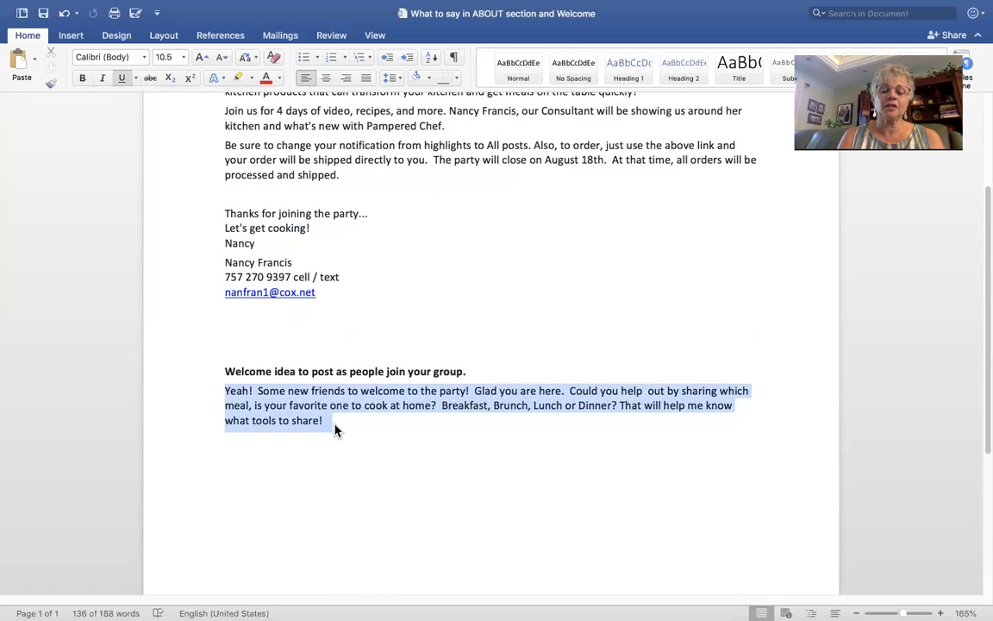
right_click(303, 414)
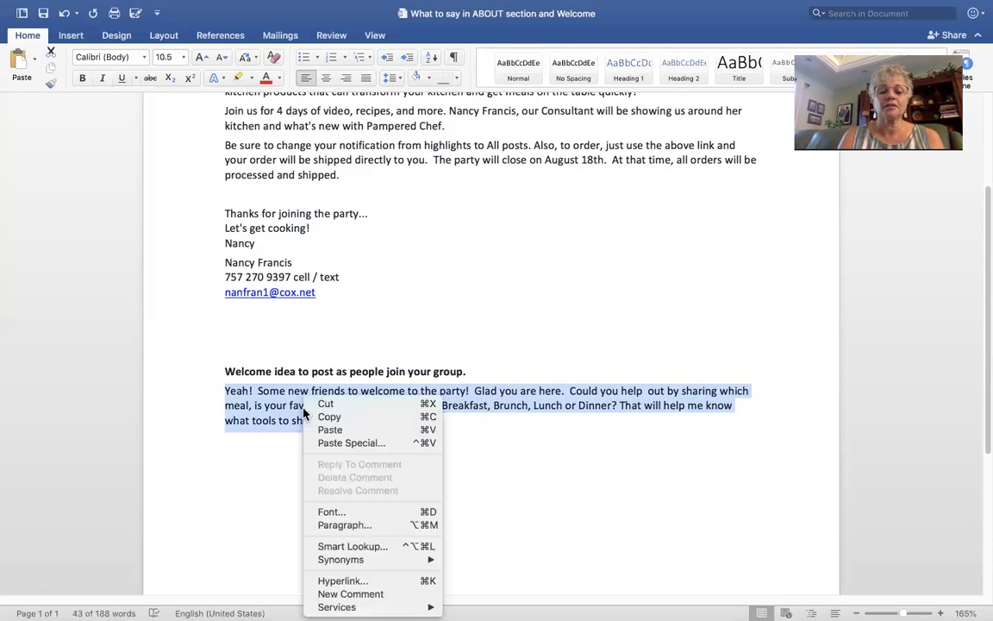
left_click(326, 421)
key("super+Tab")
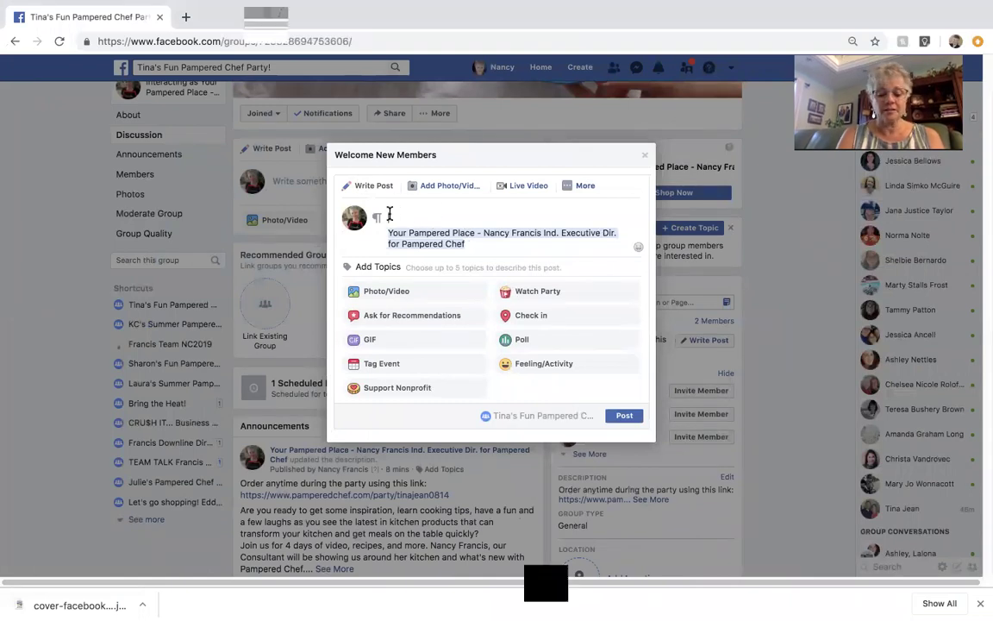
Step: Paste the 'Yeah! Some new friends to welcome to the party!' message into the post and publish it
left_click(389, 215)
key("super+v")
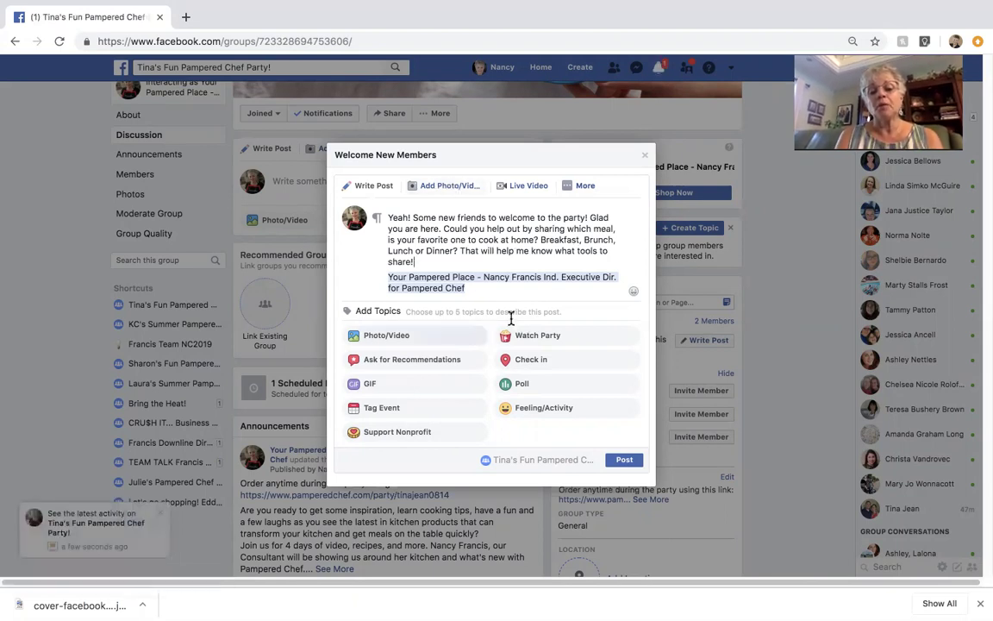
left_click(624, 462)
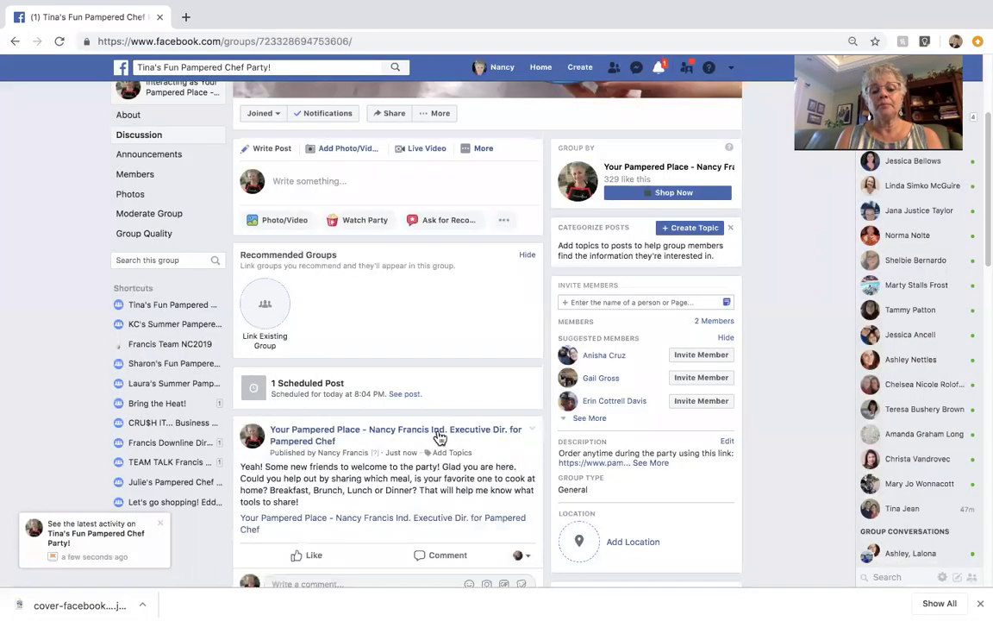
scroll(388, 421, "down", 4)
scroll(390, 427, "up", 3)
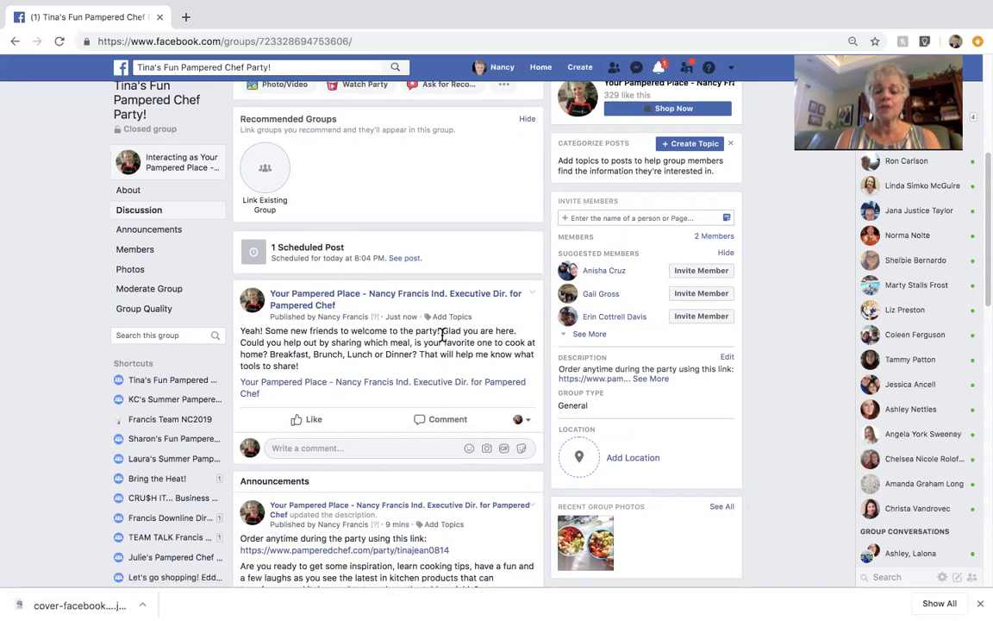
scroll(369, 342, "down", 2)
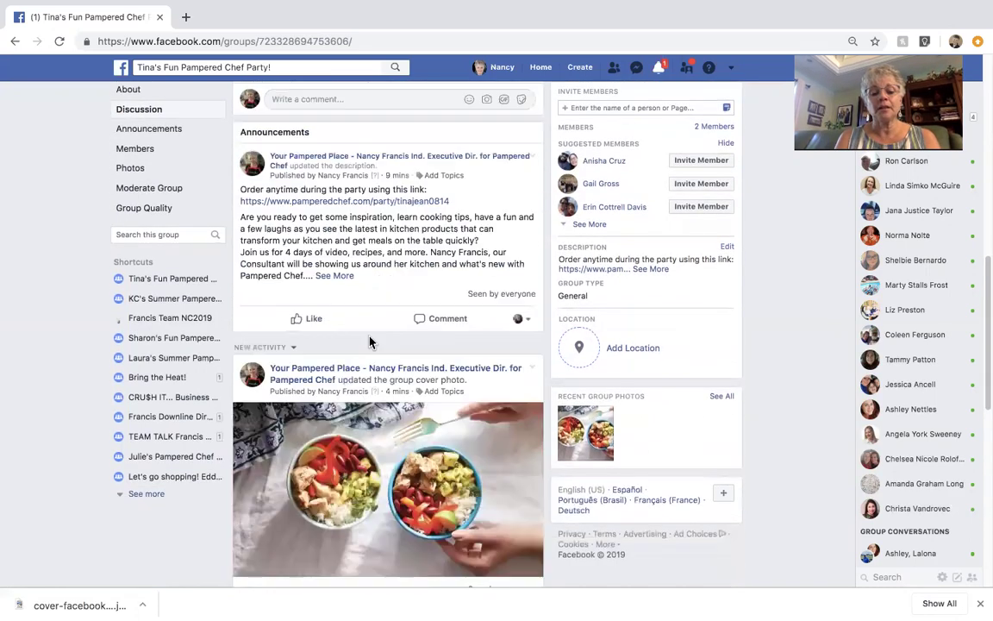
scroll(369, 341, "up", 8)
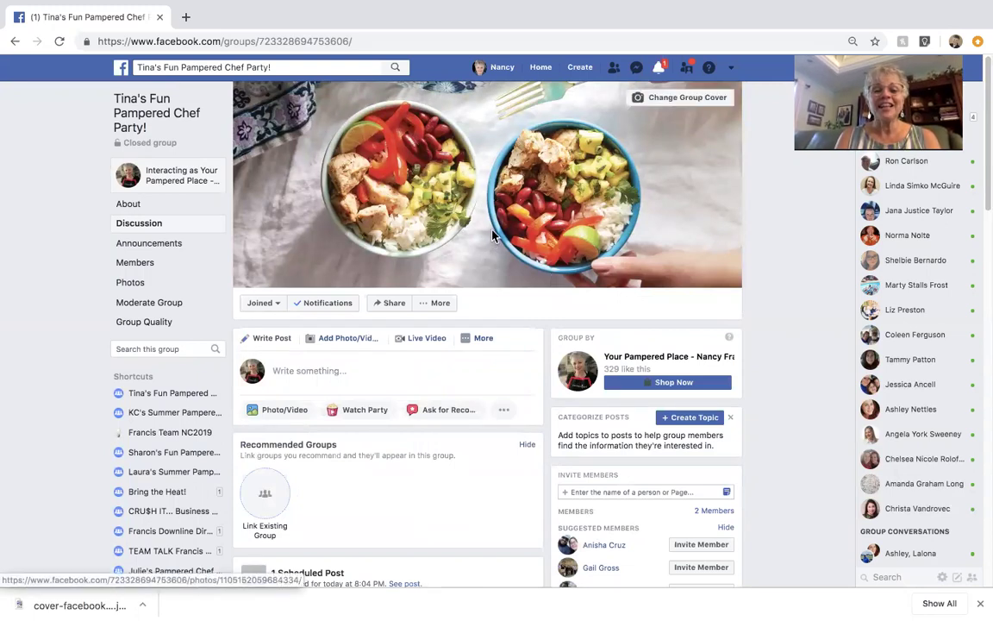
scroll(503, 242, "down", 10)
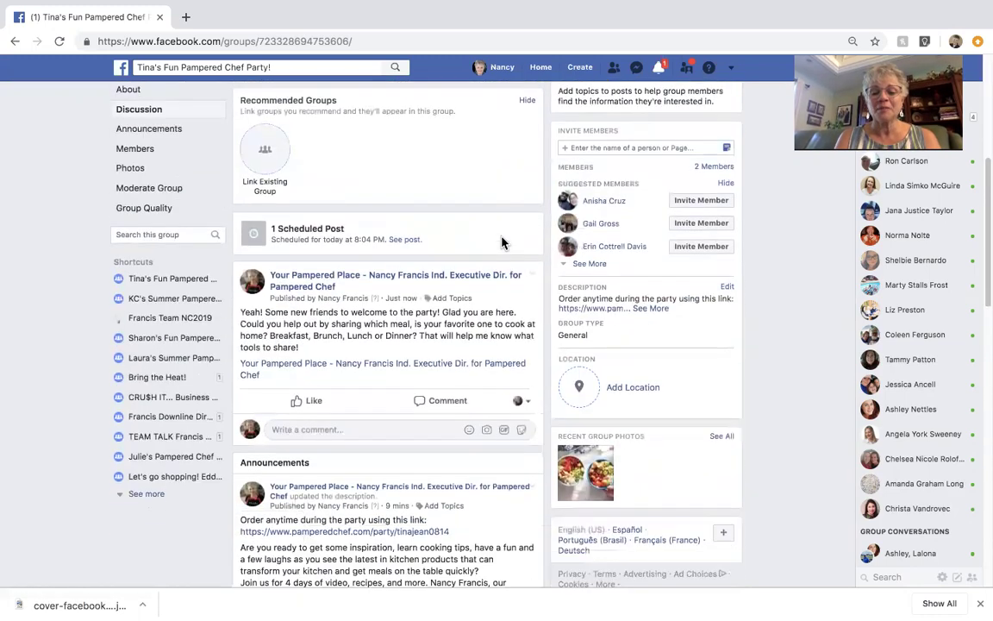
scroll(503, 242, "up", 10)
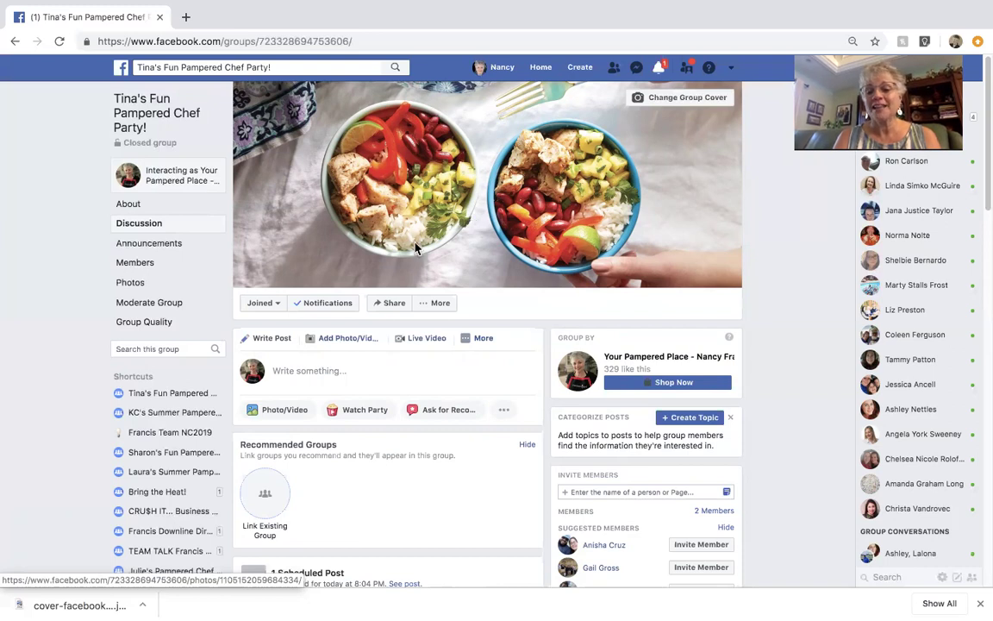
scroll(414, 249, "down", 1)
scroll(415, 249, "down", 10)
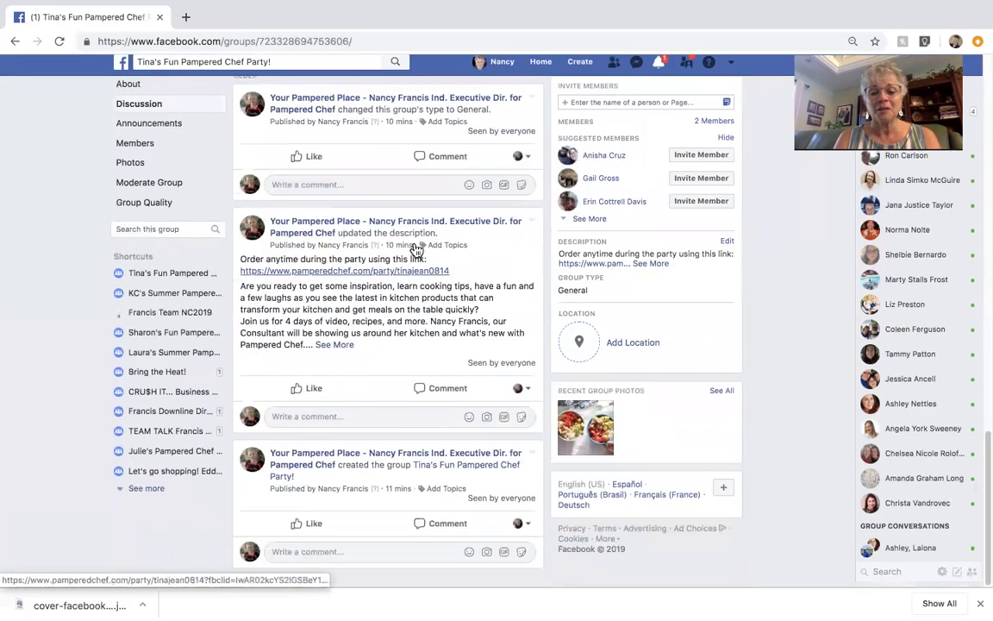